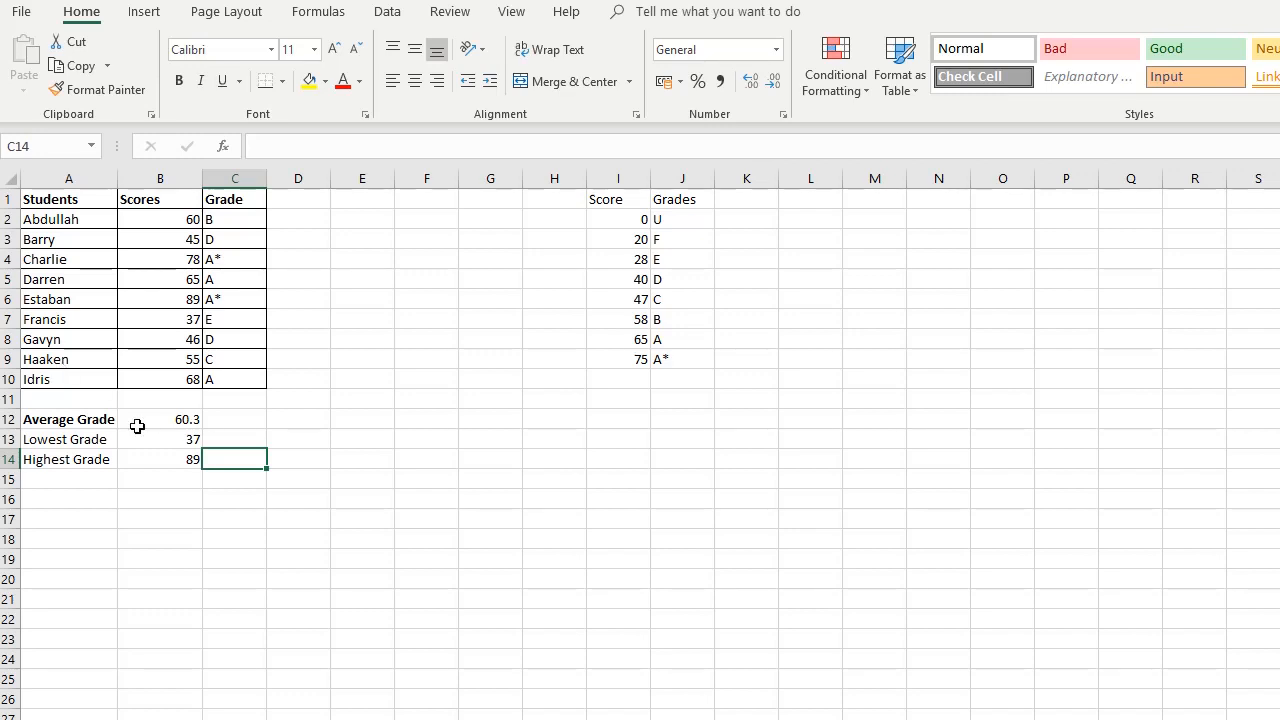
pyautogui.click(230, 220)
pyautogui.moveTo(230, 220); pyautogui.dragTo(234, 382)
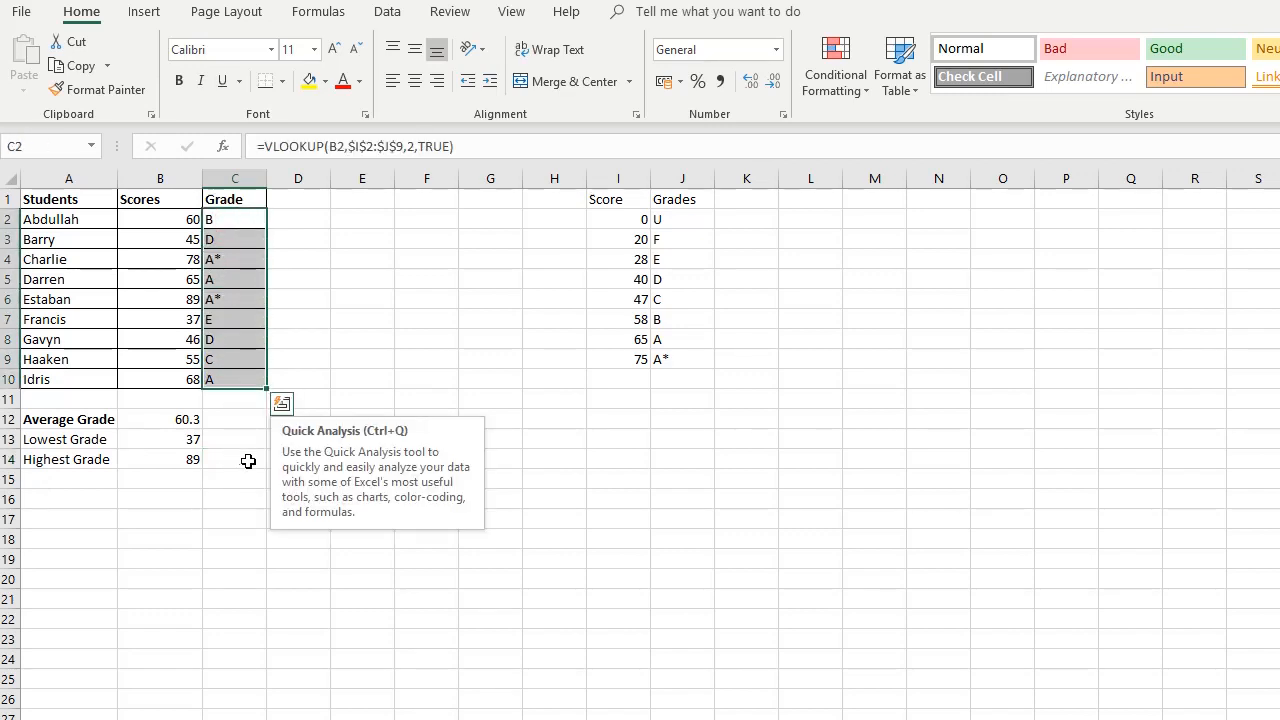
pyautogui.click(235, 453)
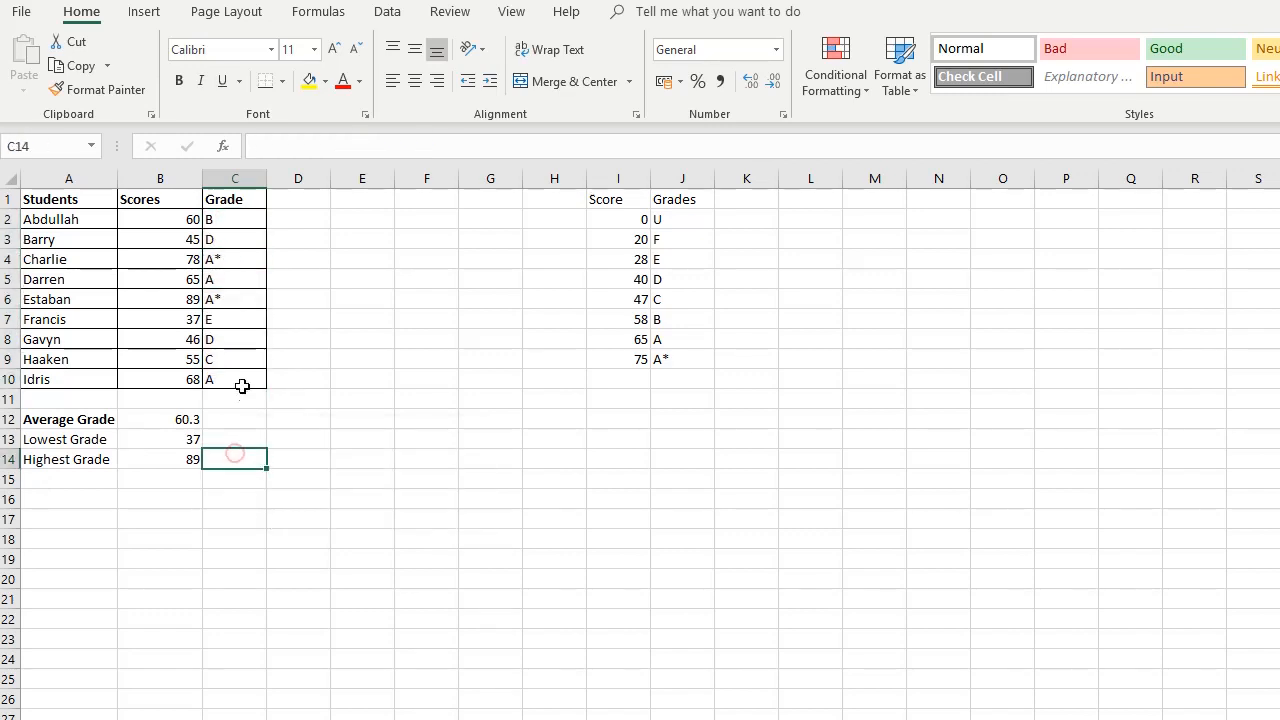
pyautogui.click(243, 380)
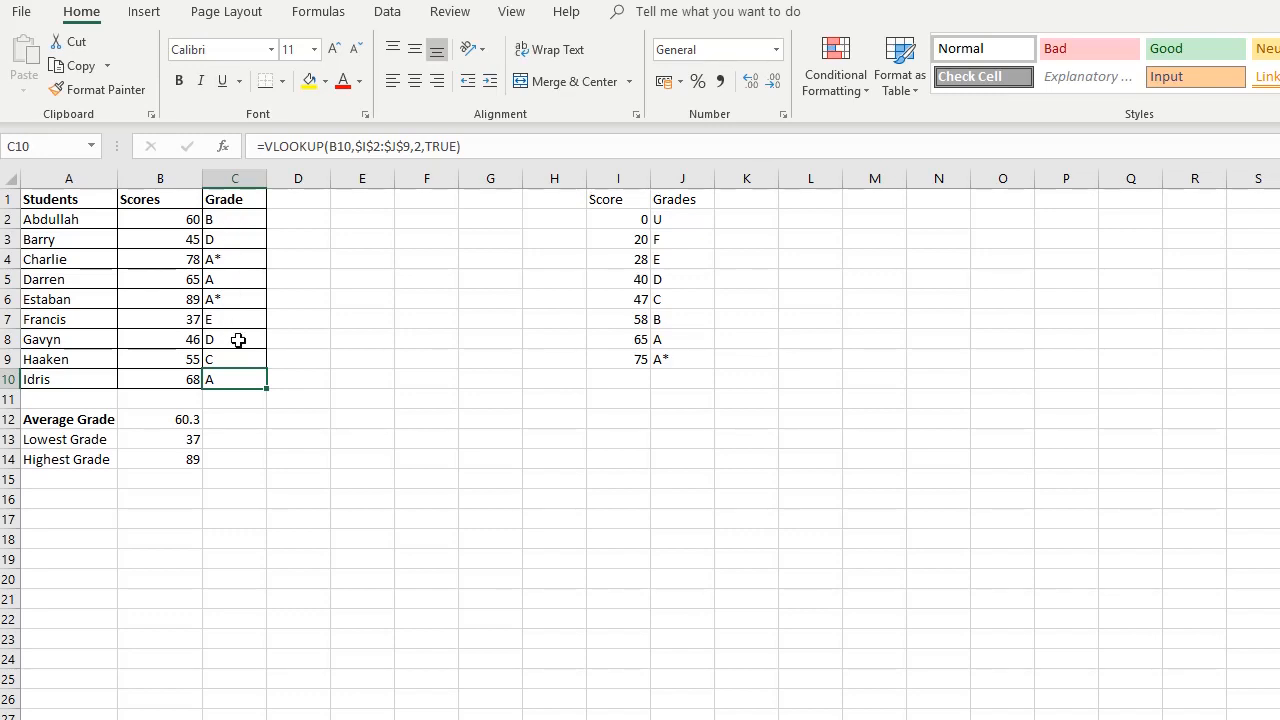
pyautogui.click(277, 480)
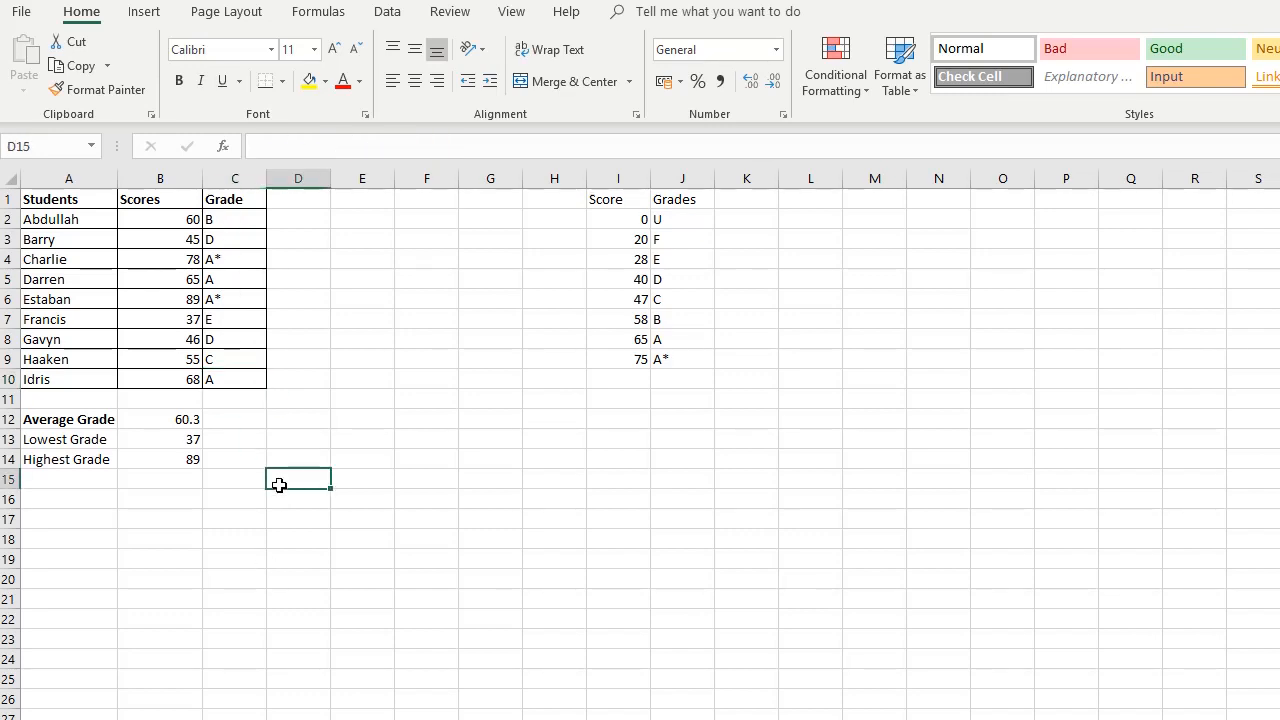
# - Start a new conditional formatting rule for the grades in C2:C10 that formats only cells that contain a given value
pyautogui.click(235, 220)
pyautogui.moveTo(235, 220); pyautogui.dragTo(244, 375)
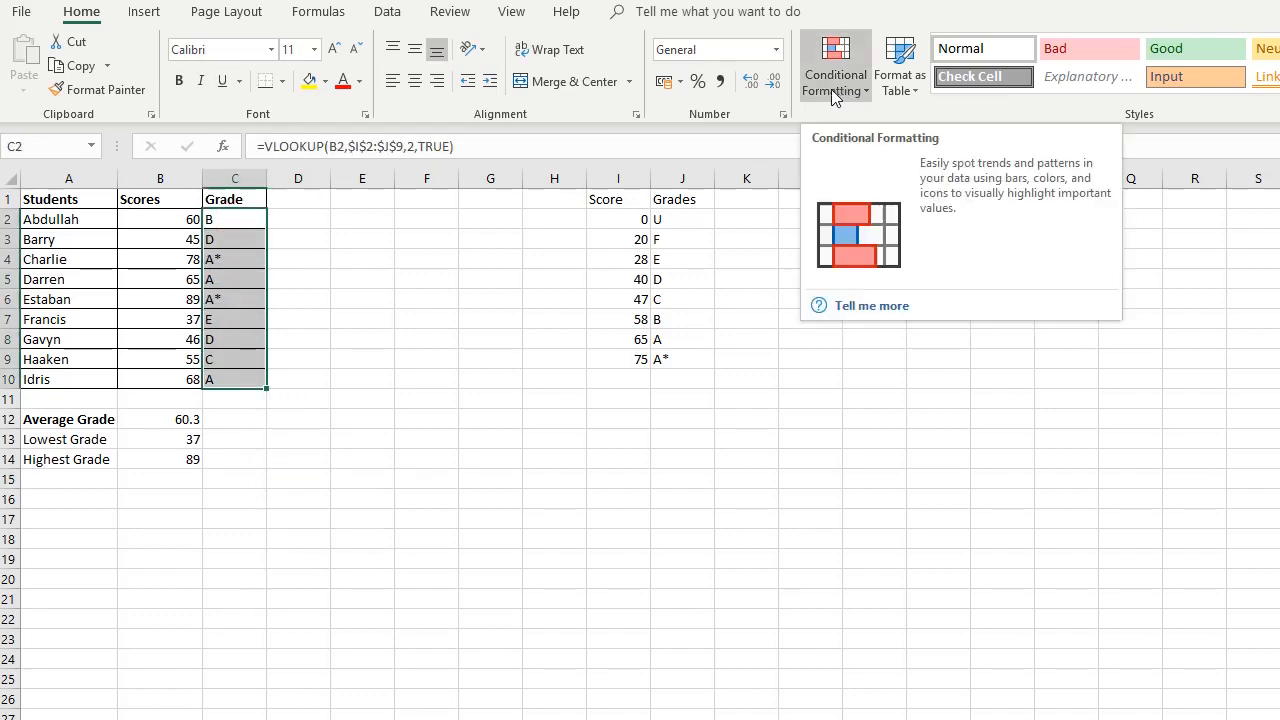
pyautogui.click(858, 65)
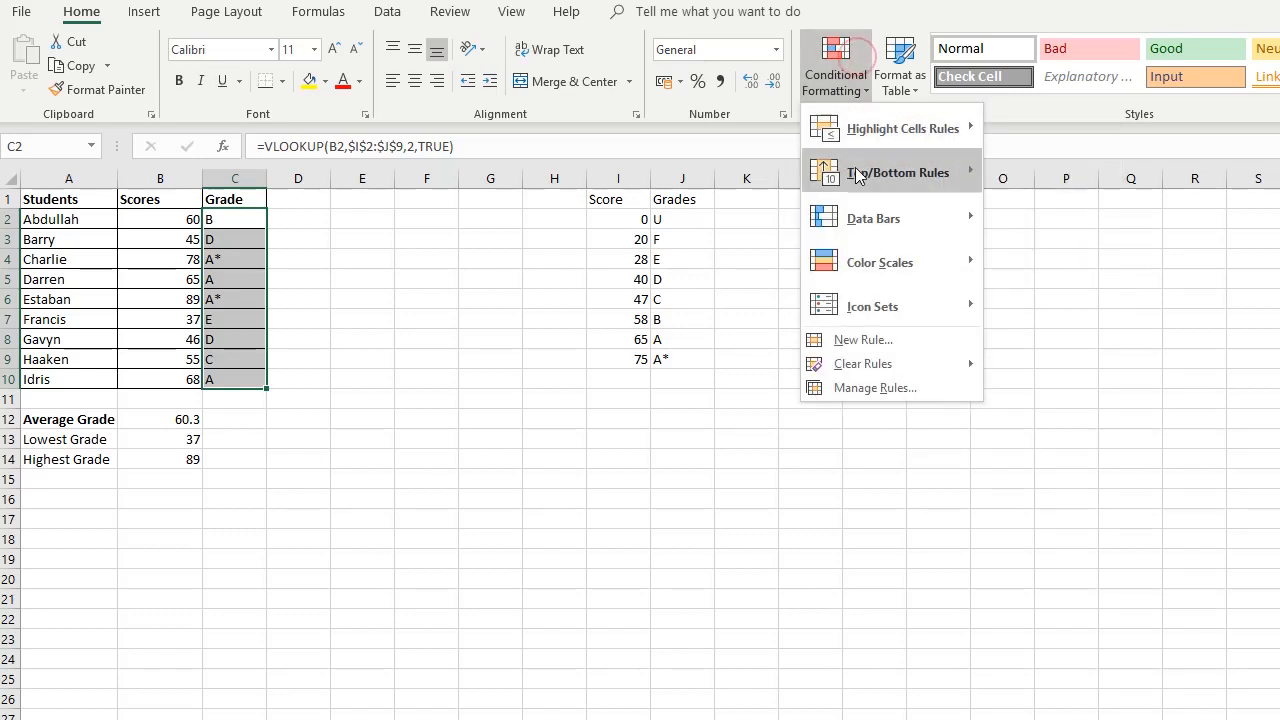
pyautogui.click(886, 390)
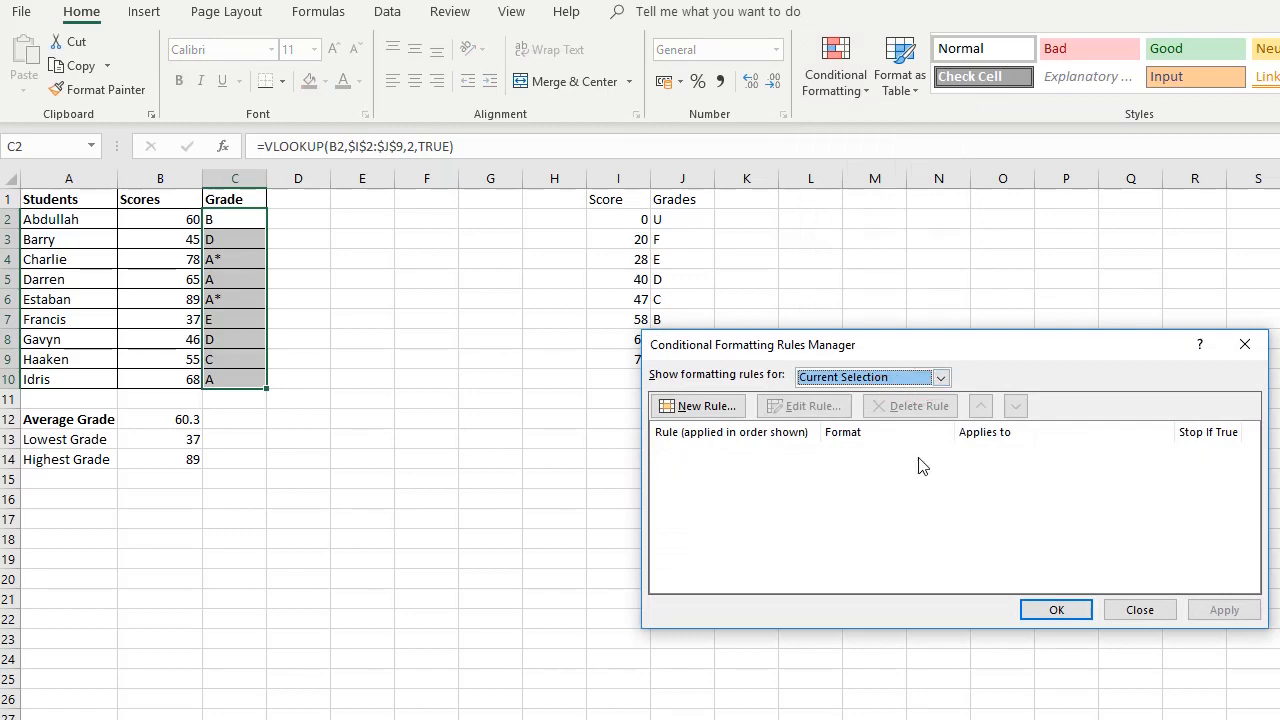
pyautogui.click(700, 405)
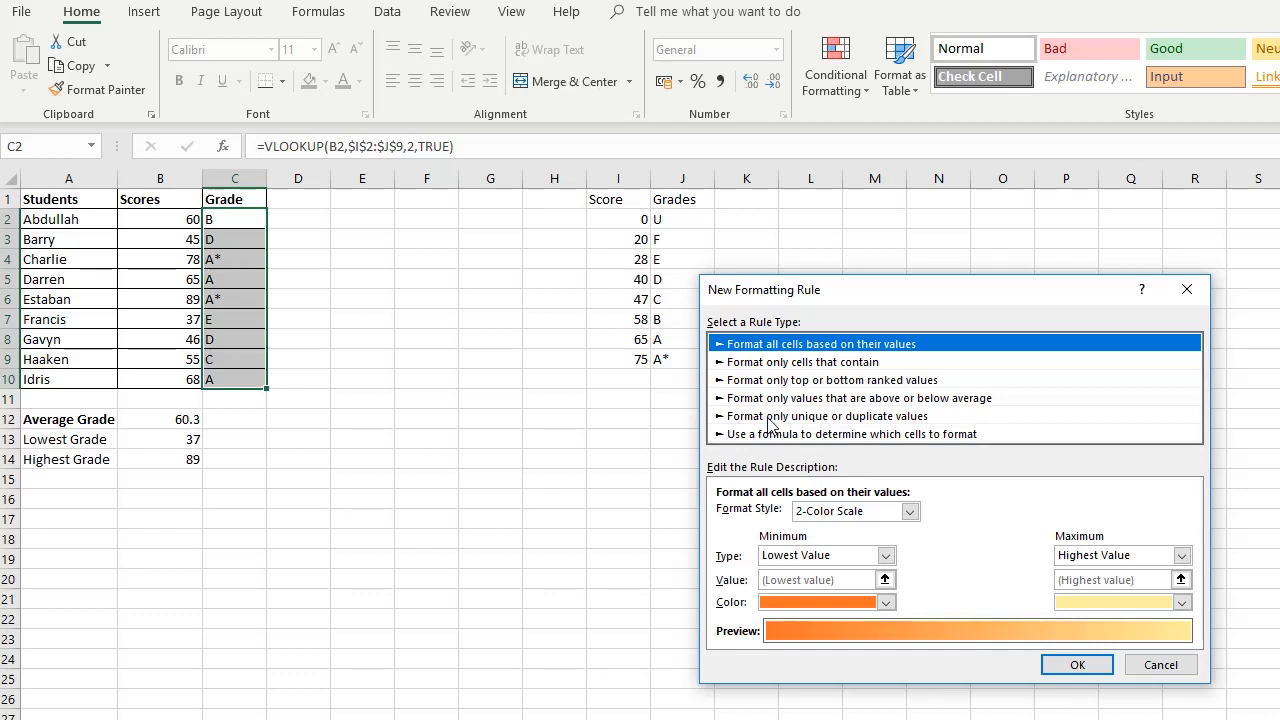
pyautogui.click(866, 362)
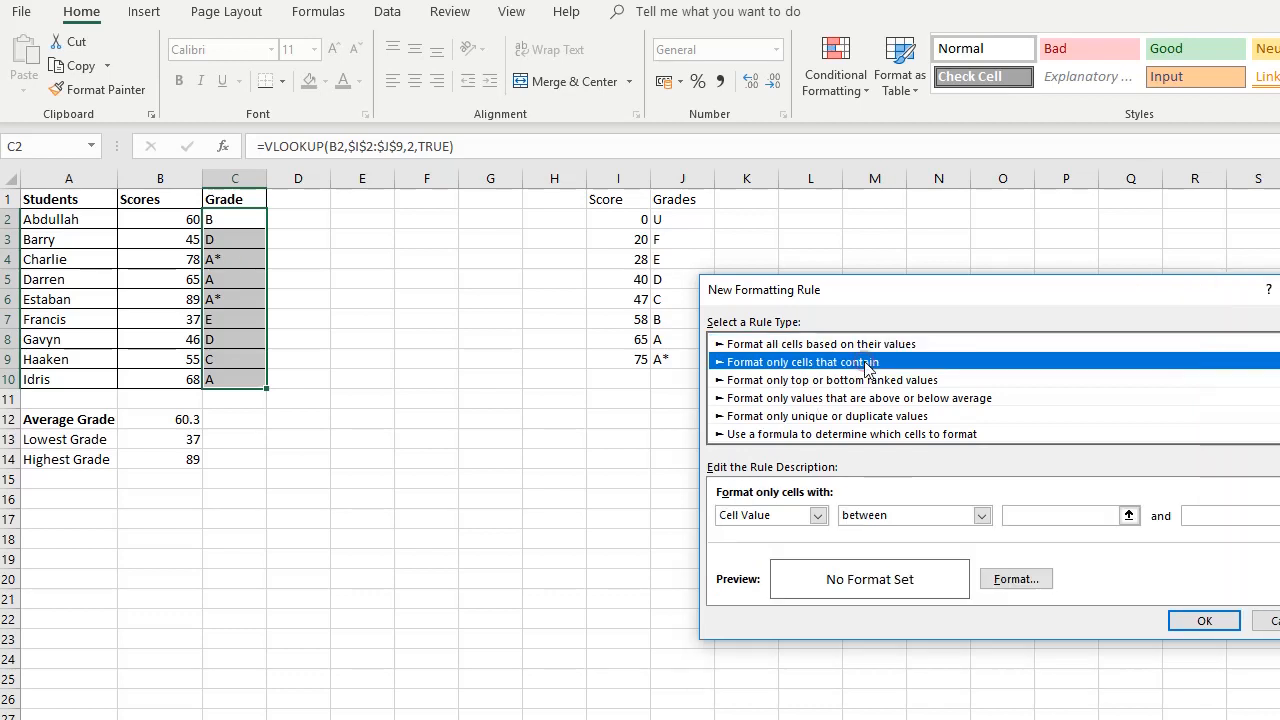
pyautogui.click(817, 515)
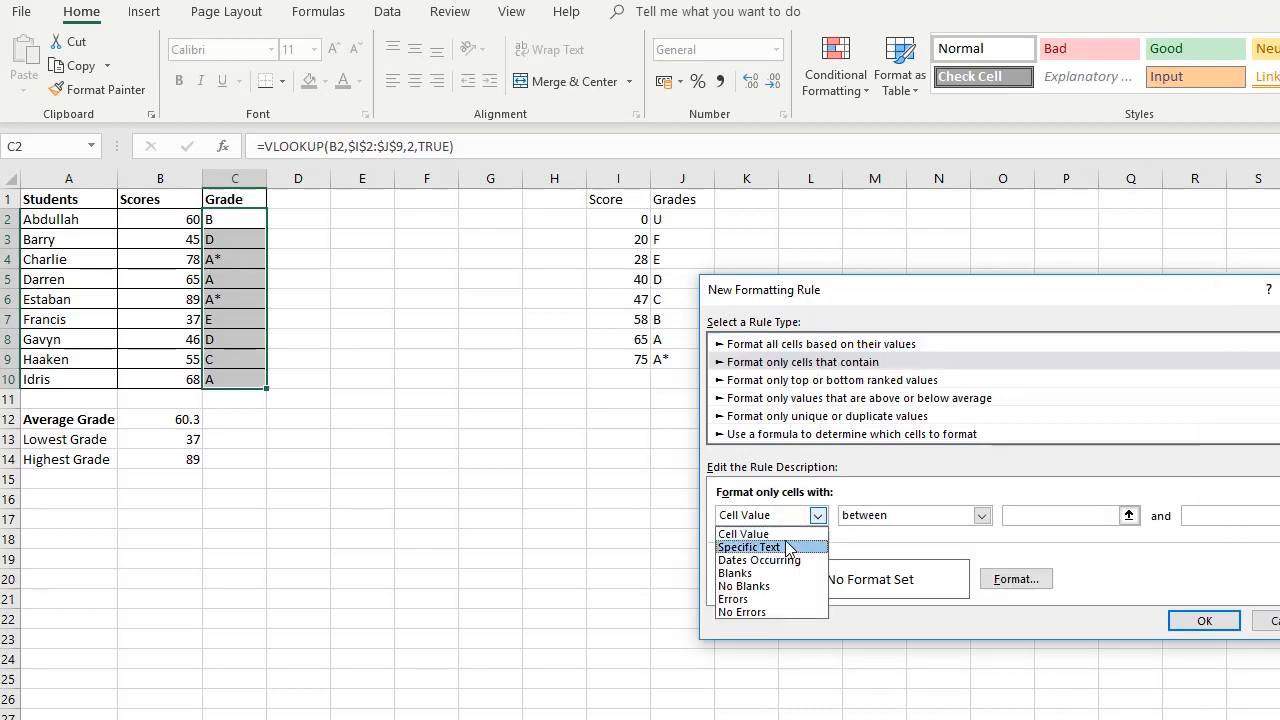
pyautogui.click(785, 548)
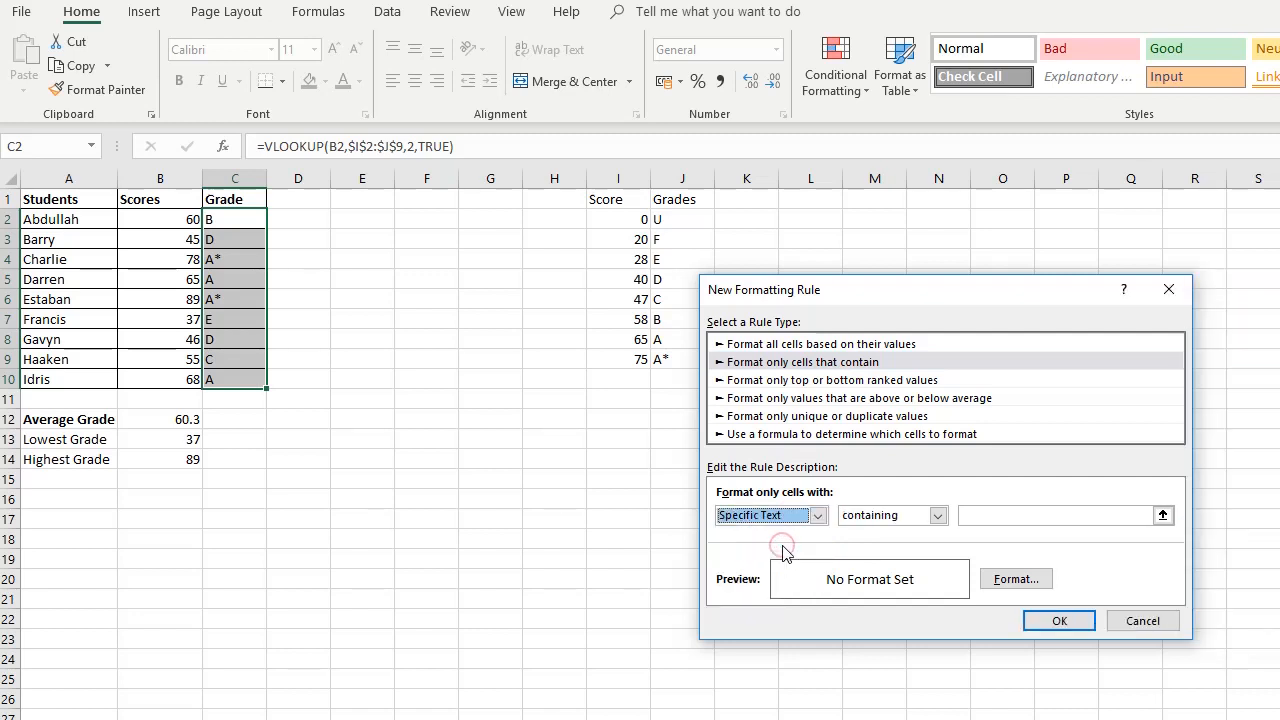
pyautogui.click(814, 517)
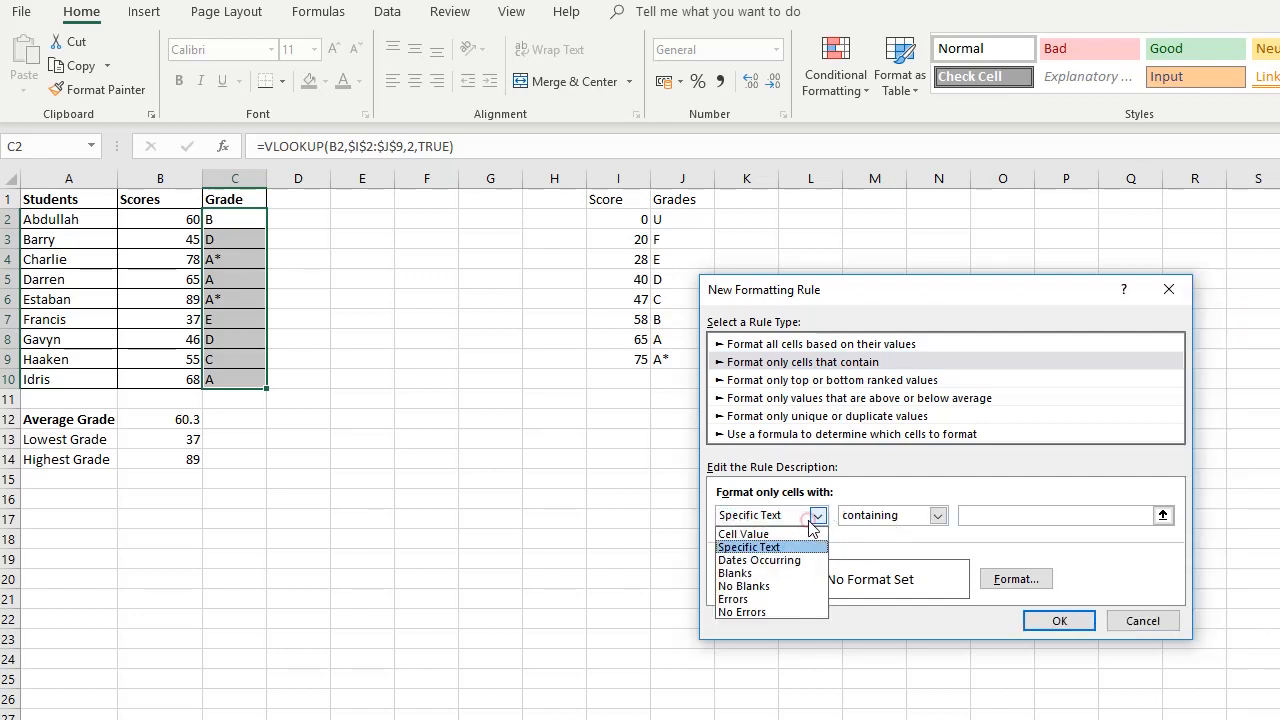
pyautogui.click(800, 515)
pyautogui.click(800, 515)
pyautogui.click(790, 534)
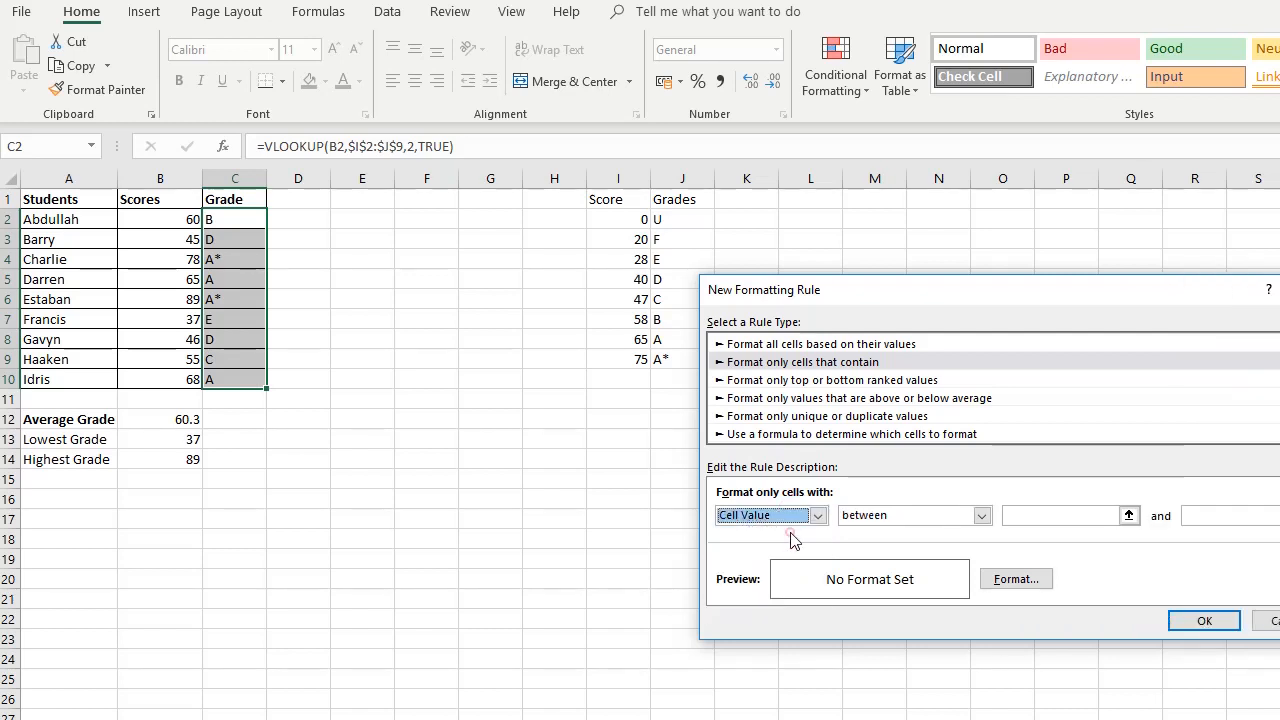
# - Set the rule to give cells whose value is equal to A* a dark green fill and add it
pyautogui.click(905, 515)
pyautogui.click(889, 565)
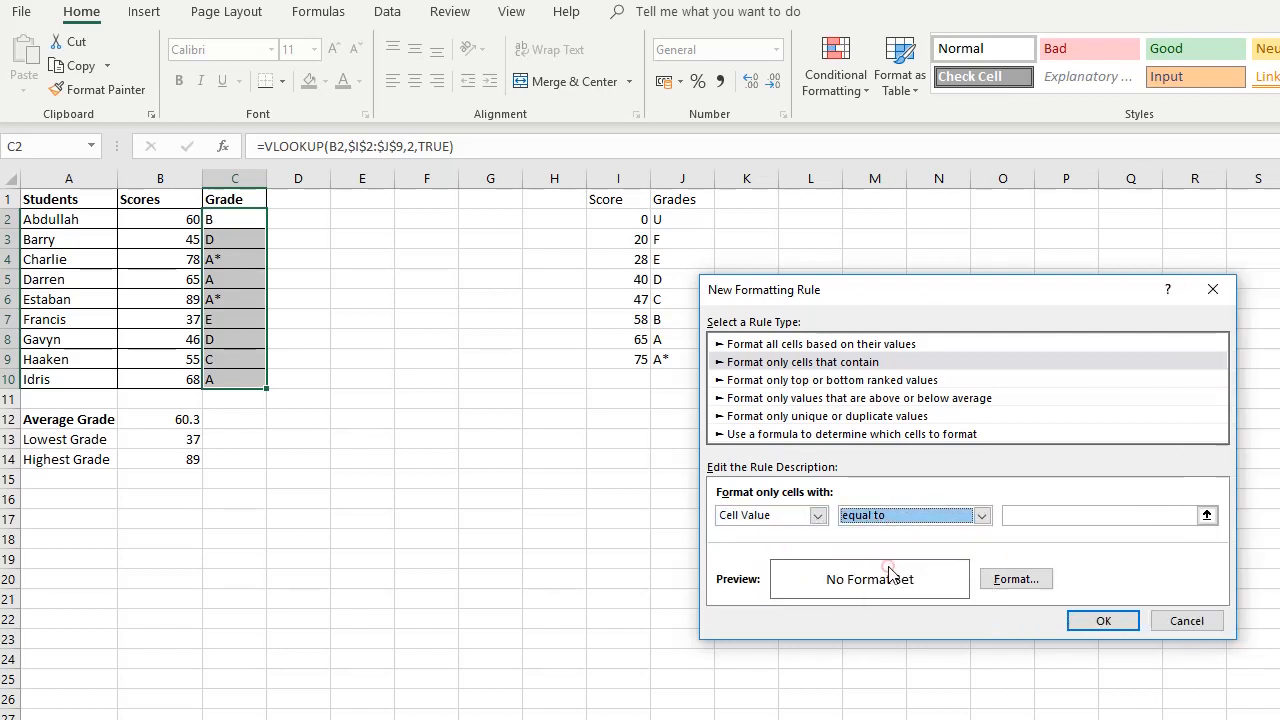
pyautogui.click(1047, 517)
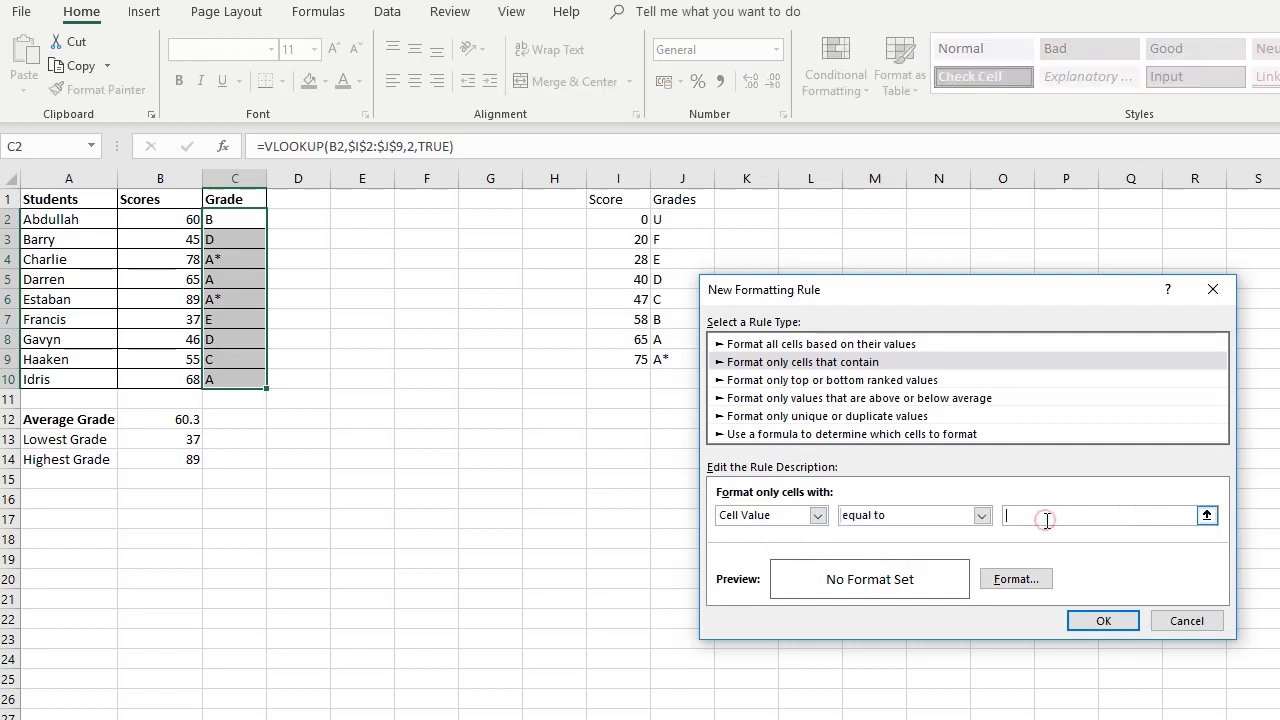
pyautogui.write('A*')
pyautogui.click(1000, 583)
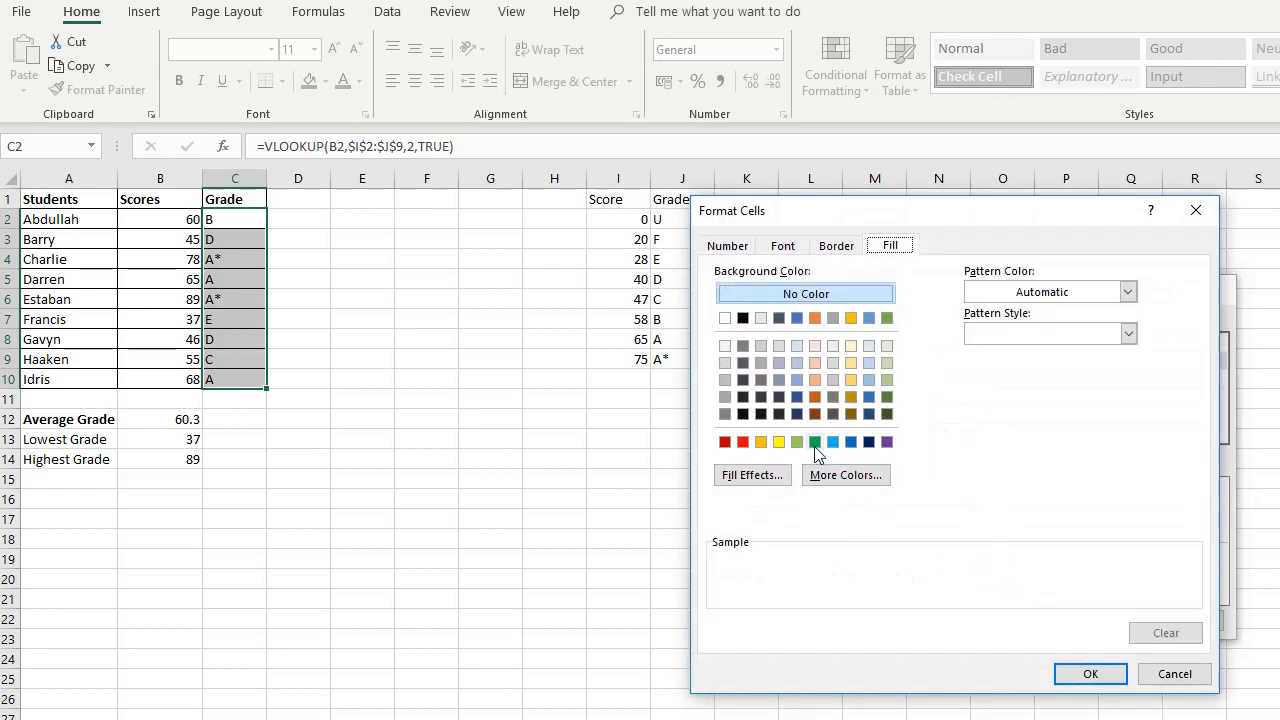
pyautogui.click(815, 443)
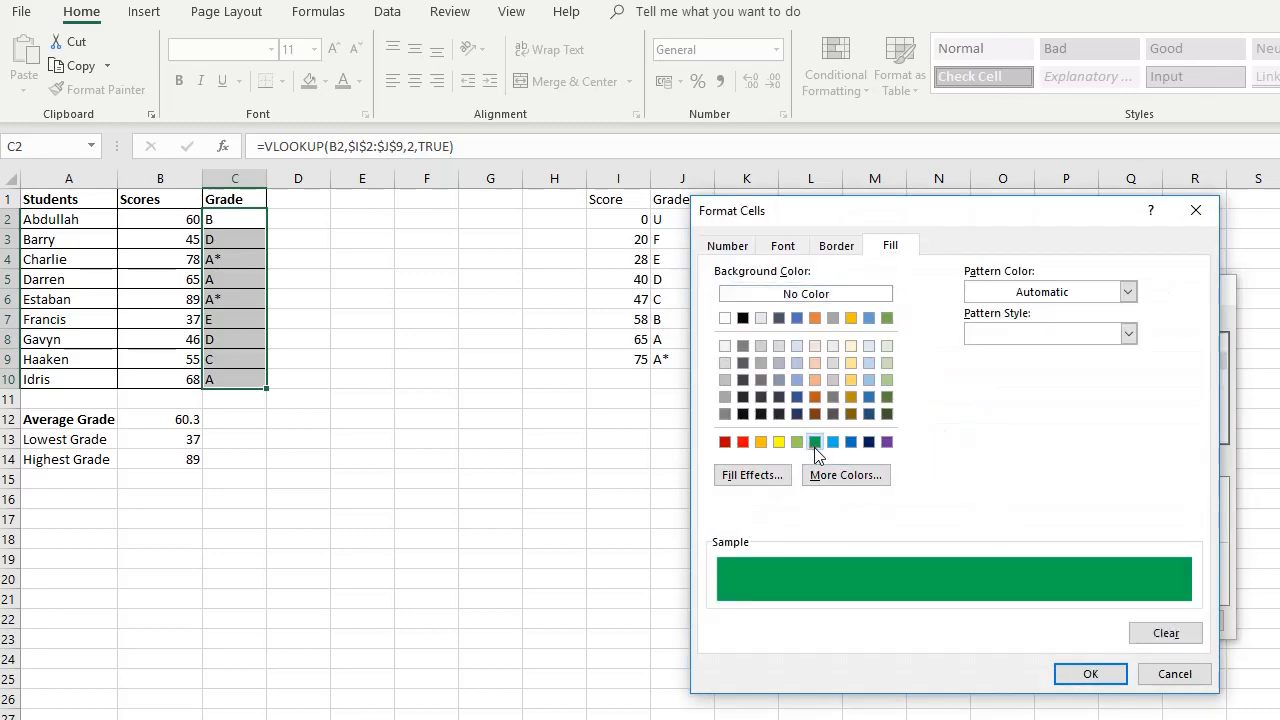
pyautogui.click(1090, 676)
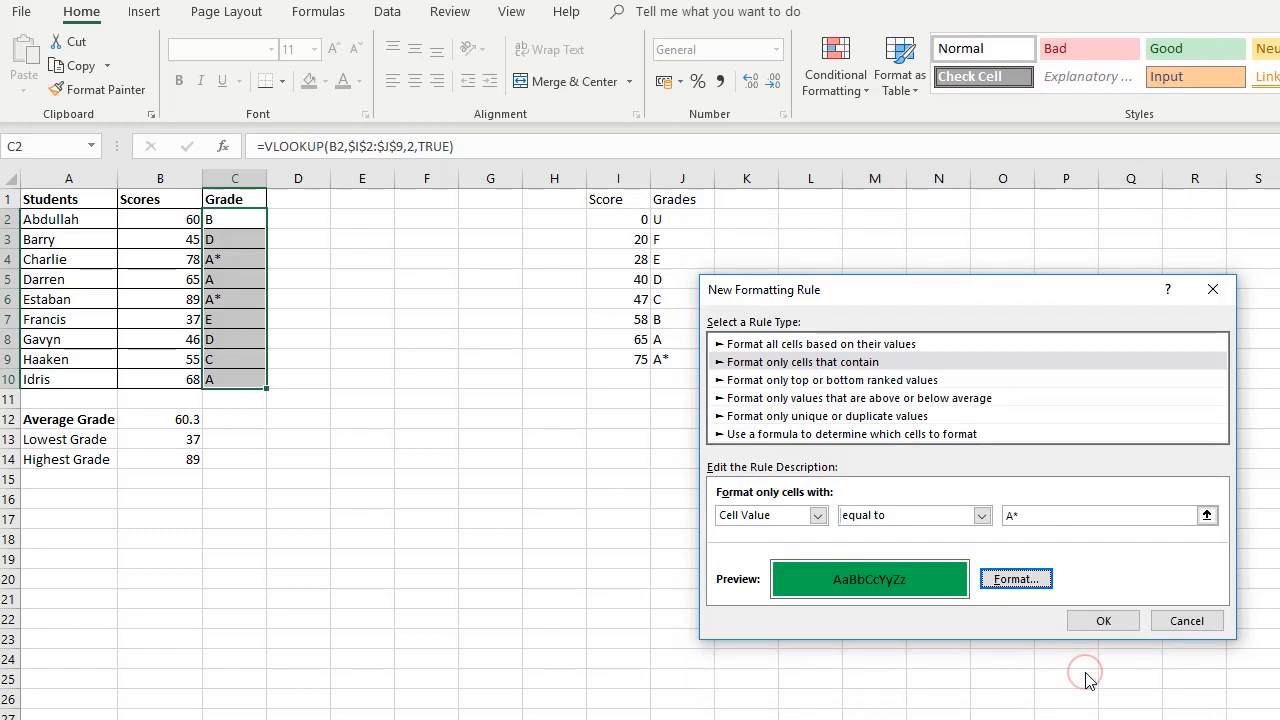
pyautogui.click(1119, 622)
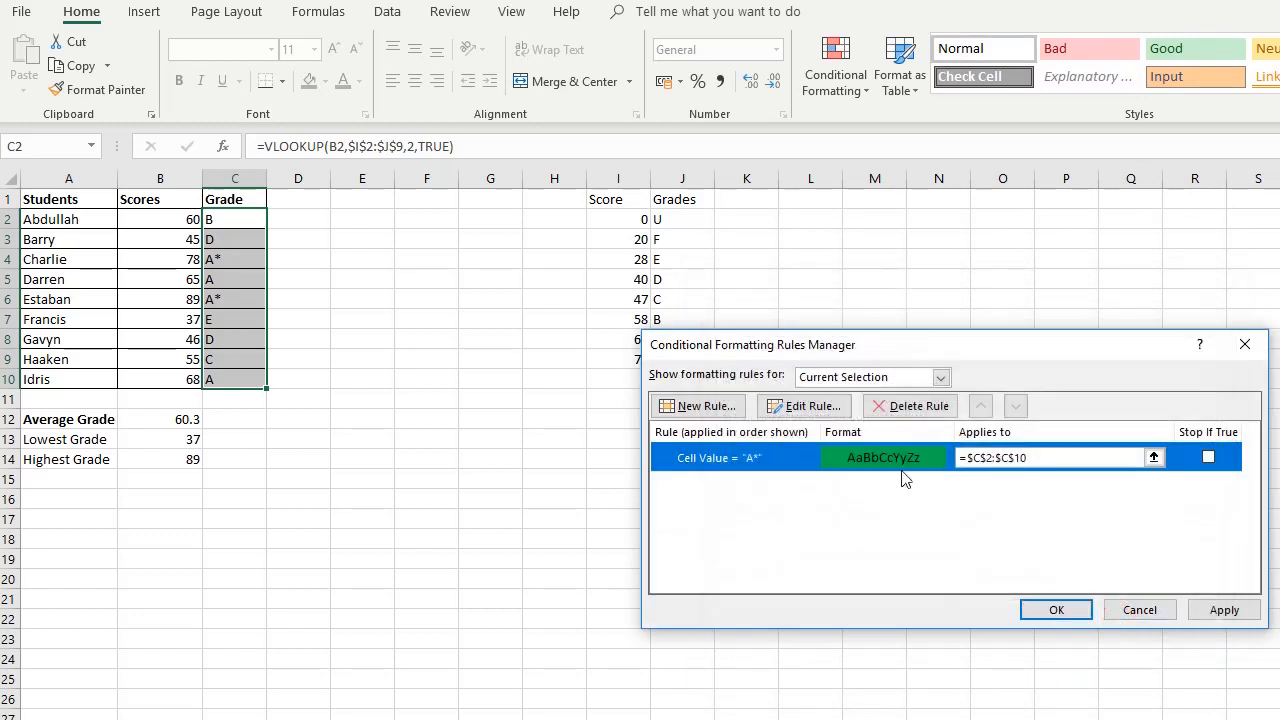
# - Add a rule for the selected grades that fills cells with a value equal to A in light green
pyautogui.click(724, 412)
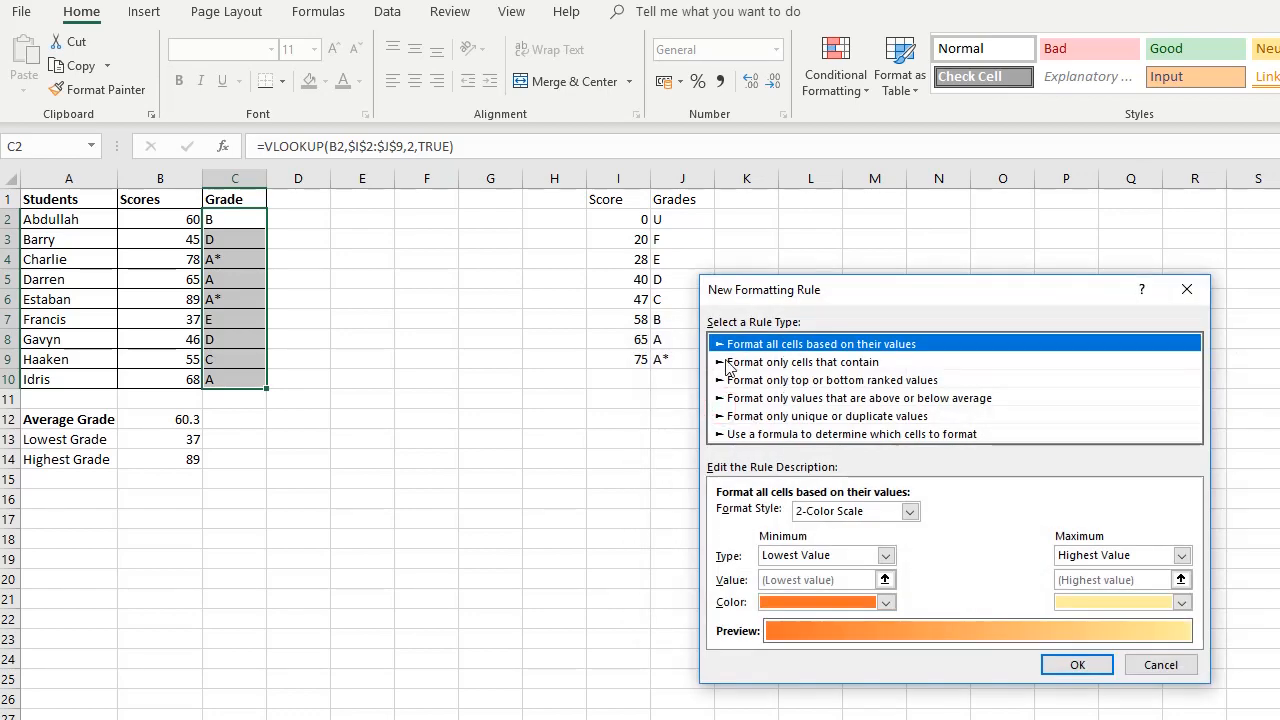
pyautogui.click(723, 363)
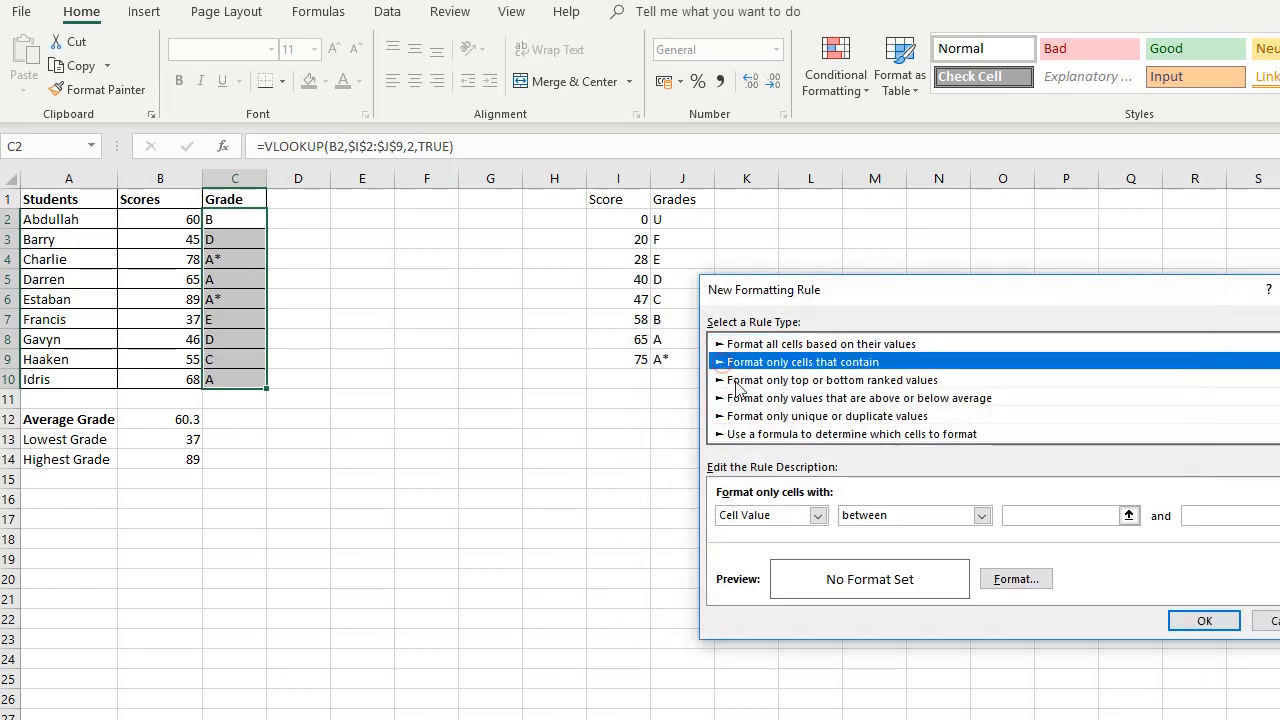
pyautogui.click(850, 520)
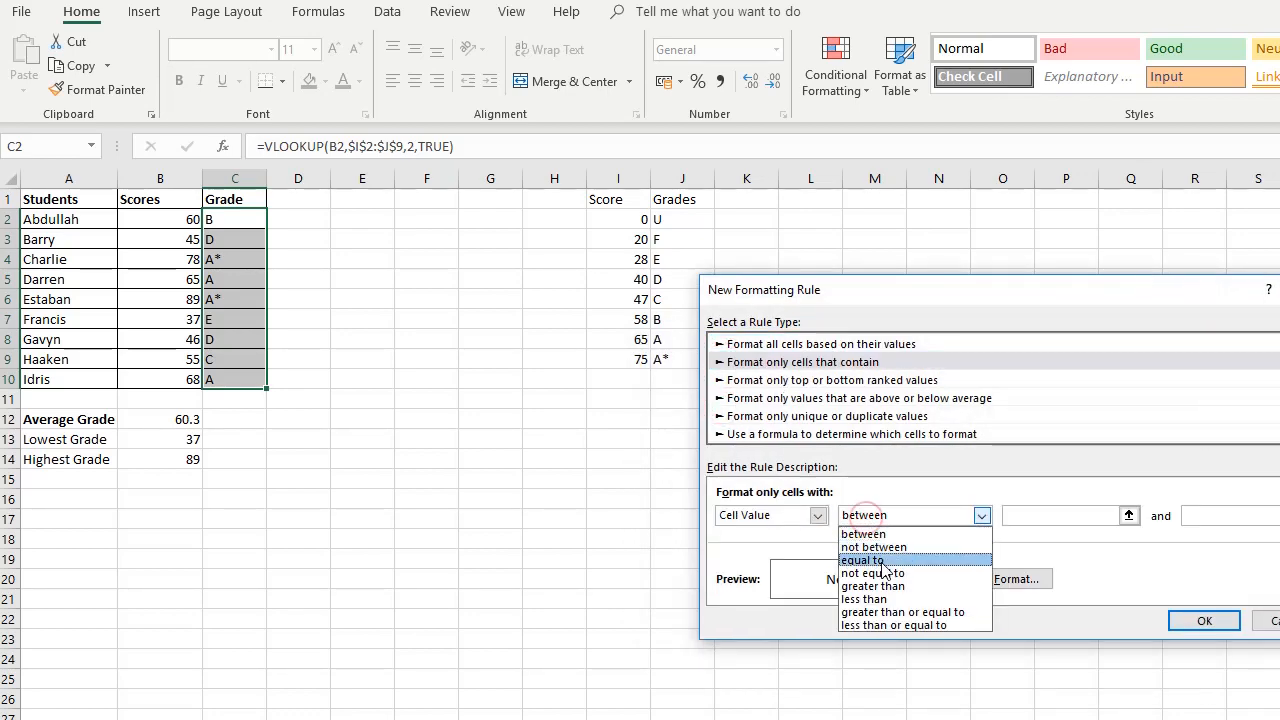
pyautogui.click(875, 557)
pyautogui.click(1044, 517)
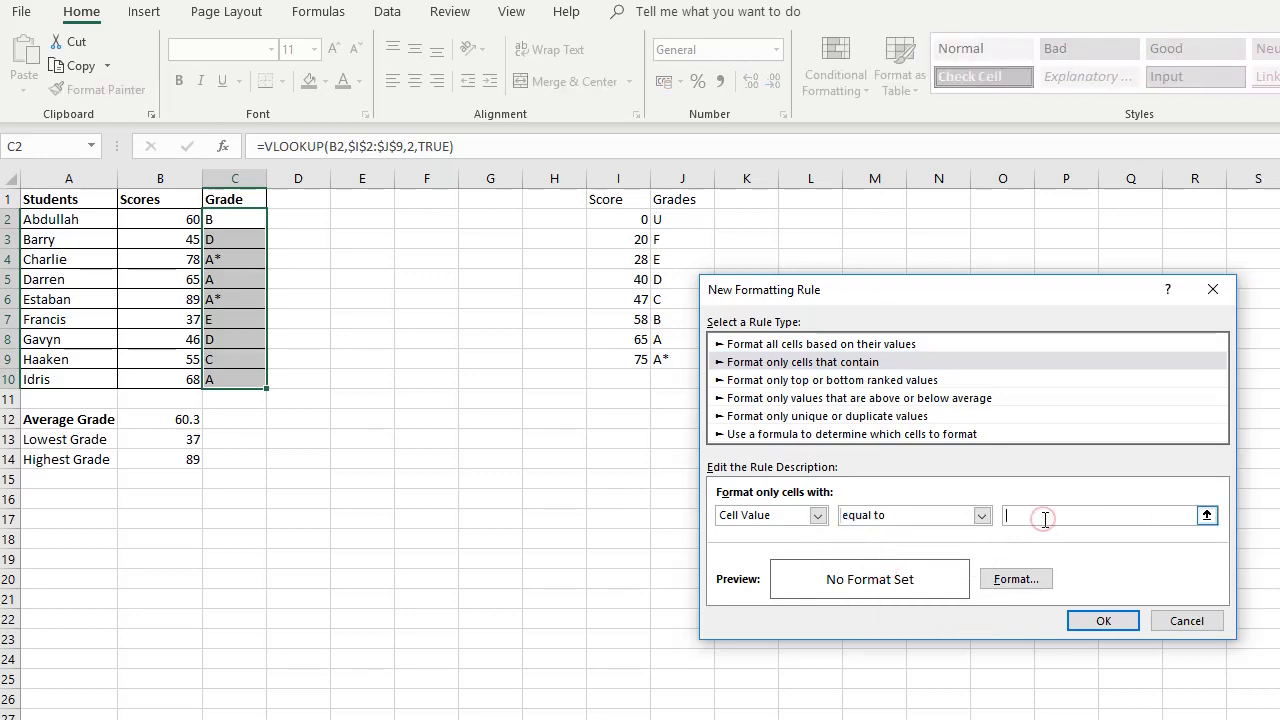
pyautogui.write('A')
pyautogui.click(1017, 579)
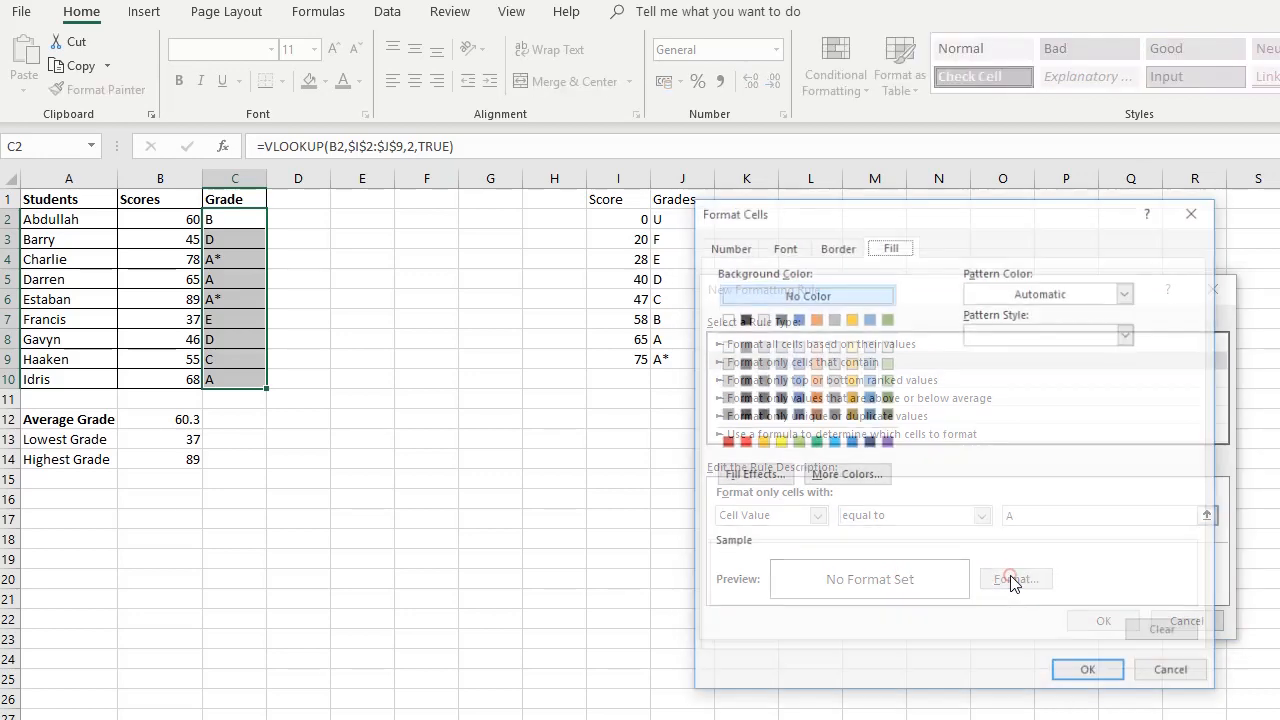
pyautogui.click(797, 443)
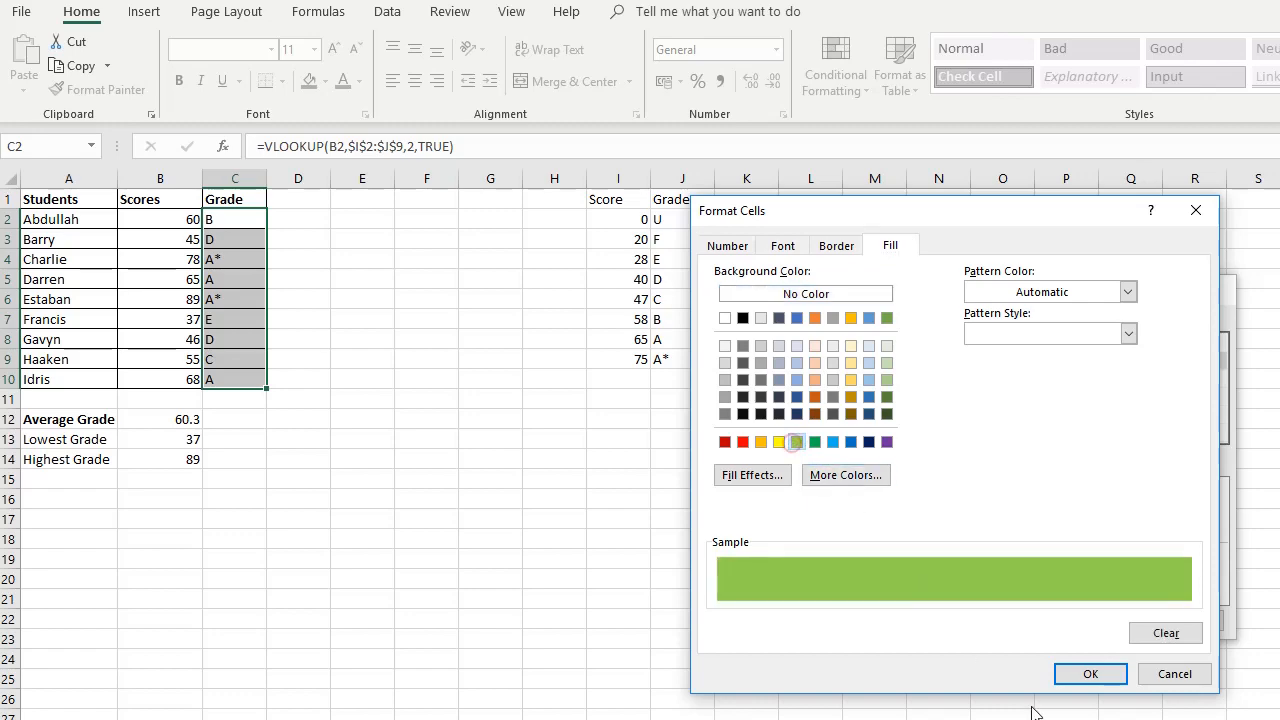
pyautogui.click(1092, 675)
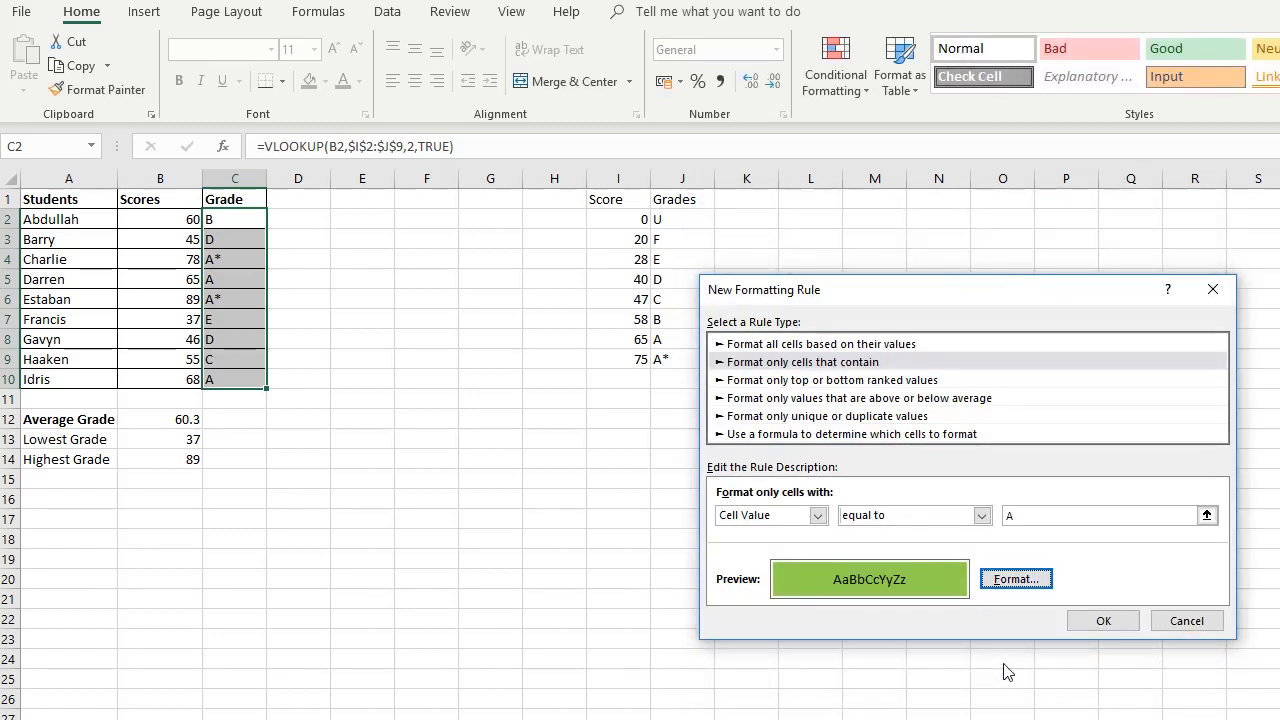
pyautogui.click(1111, 623)
# - Add a rule for the selected grades that fills cells with a value equal to B in orange
pyautogui.click(698, 405)
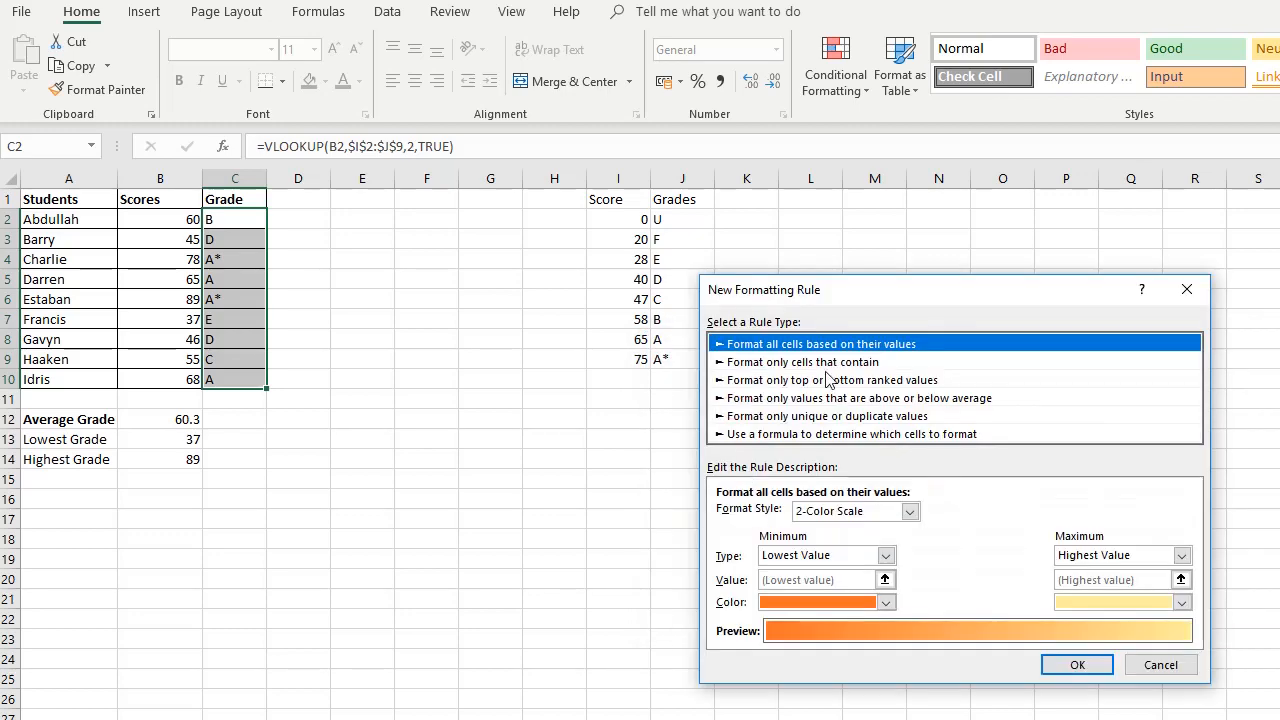
pyautogui.click(800, 363)
pyautogui.click(1020, 580)
pyautogui.click(761, 442)
pyautogui.click(1090, 674)
pyautogui.click(1103, 621)
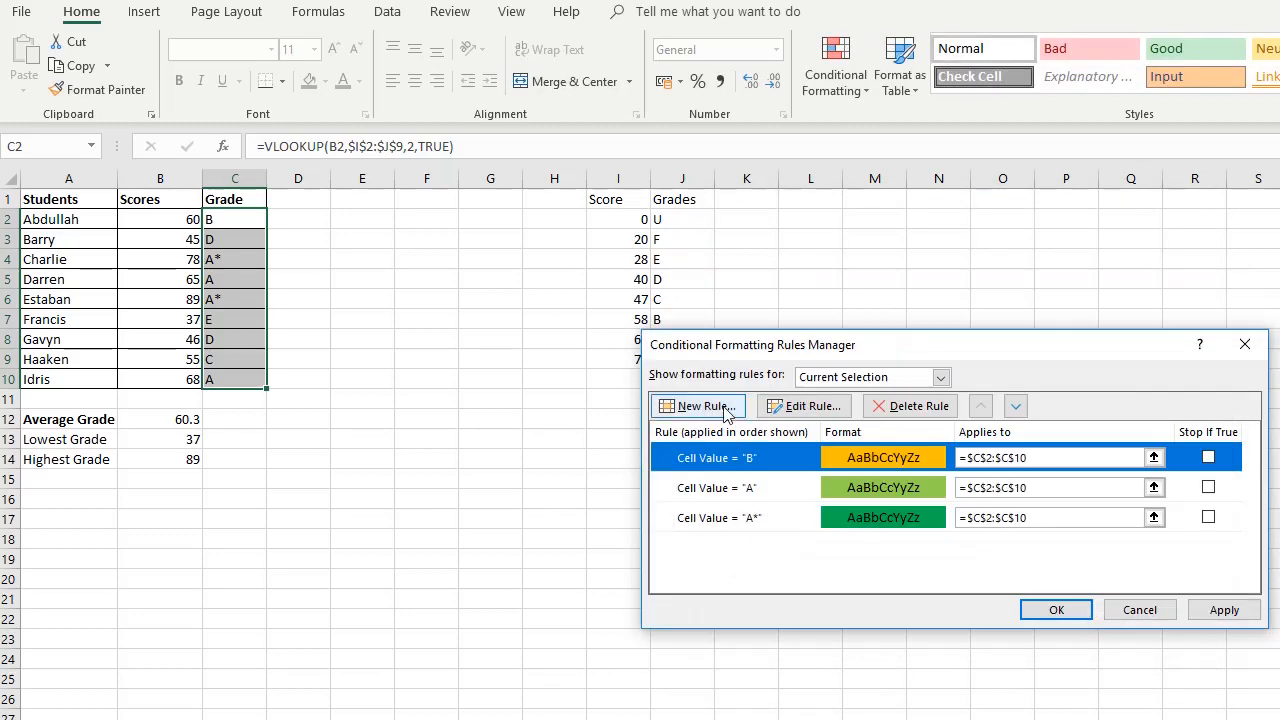
# - Add a rule for the selected grades that fills cells with a value equal to C in yellow
pyautogui.click(726, 407)
pyautogui.click(803, 362)
pyautogui.click(894, 517)
pyautogui.click(880, 556)
pyautogui.write('C')
pyautogui.click(1018, 580)
pyautogui.click(782, 442)
pyautogui.click(1090, 674)
pyautogui.click(1103, 619)
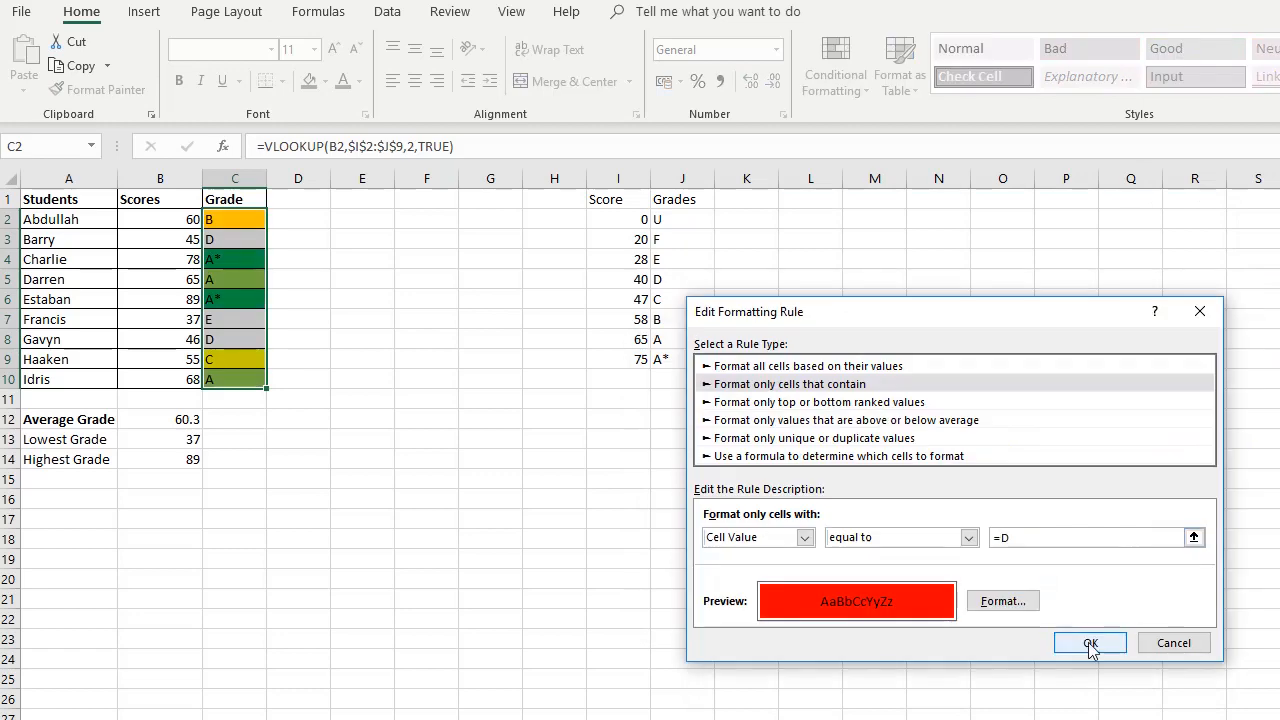
# - Correct the comparison value of the red fill rule to D and apply the change
pyautogui.moveTo(1016, 539); pyautogui.dragTo(994, 542)
pyautogui.press('BackSpace')
pyautogui.write('D')
pyautogui.click(1091, 643)
pyautogui.click(1225, 609)
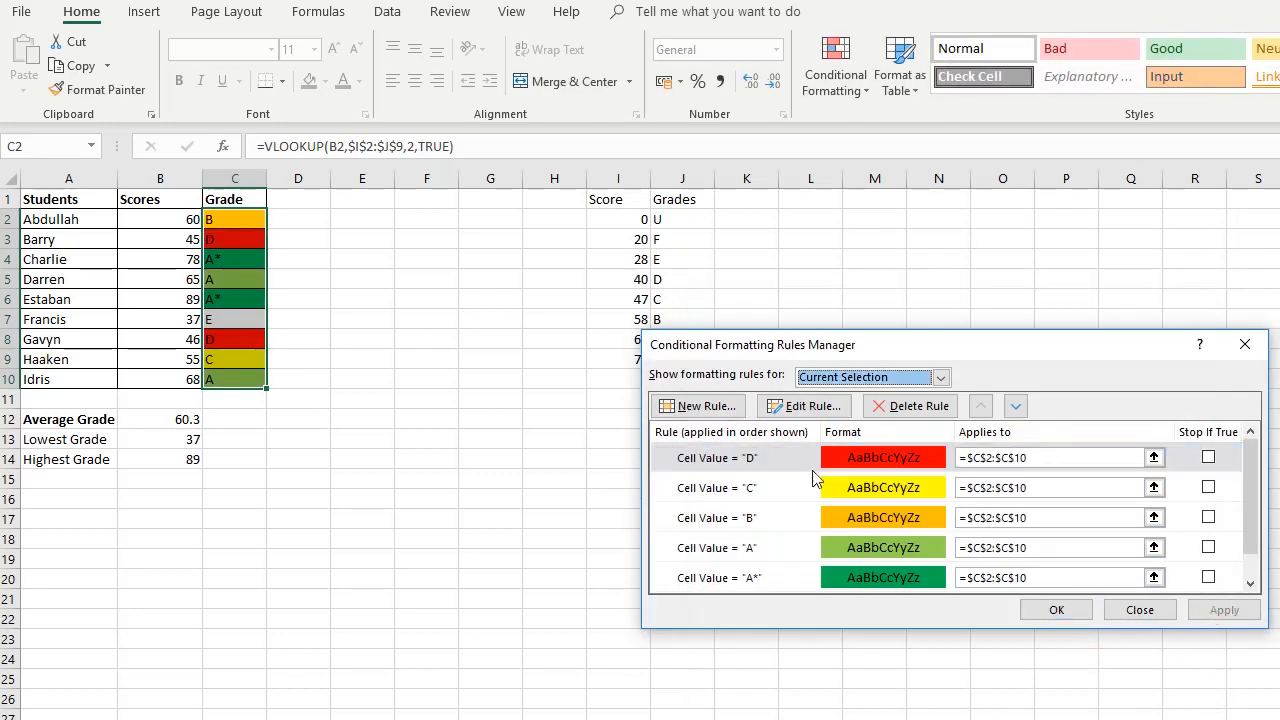
# - Add a rule for the selected grades that fills cells with a value equal to E in red
pyautogui.click(706, 409)
pyautogui.click(802, 362)
pyautogui.click(896, 516)
pyautogui.click(875, 561)
pyautogui.click(1057, 516)
pyautogui.write('E')
pyautogui.click(1039, 580)
pyautogui.click(744, 442)
pyautogui.click(1090, 674)
pyautogui.click(1118, 614)
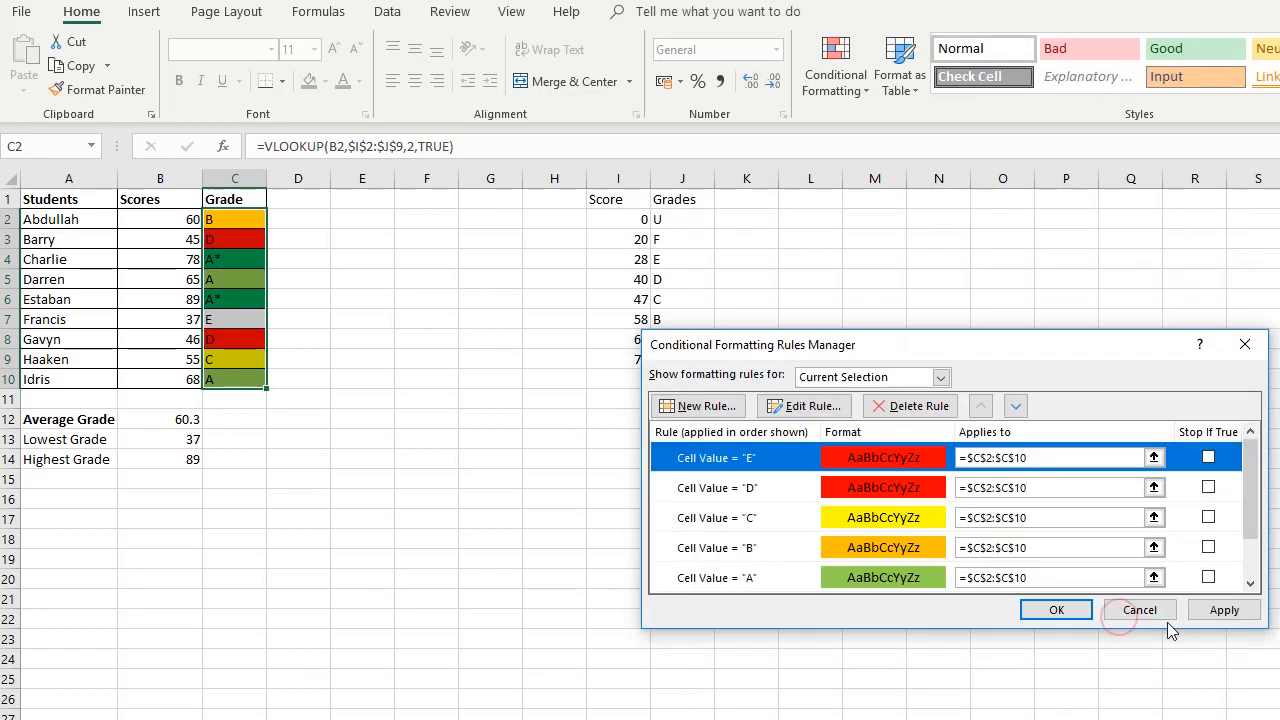
# - Apply the grade rules, close the rules manager and deselect the grade cells
pyautogui.click(1225, 609)
pyautogui.click(1055, 613)
pyautogui.click(576, 495)
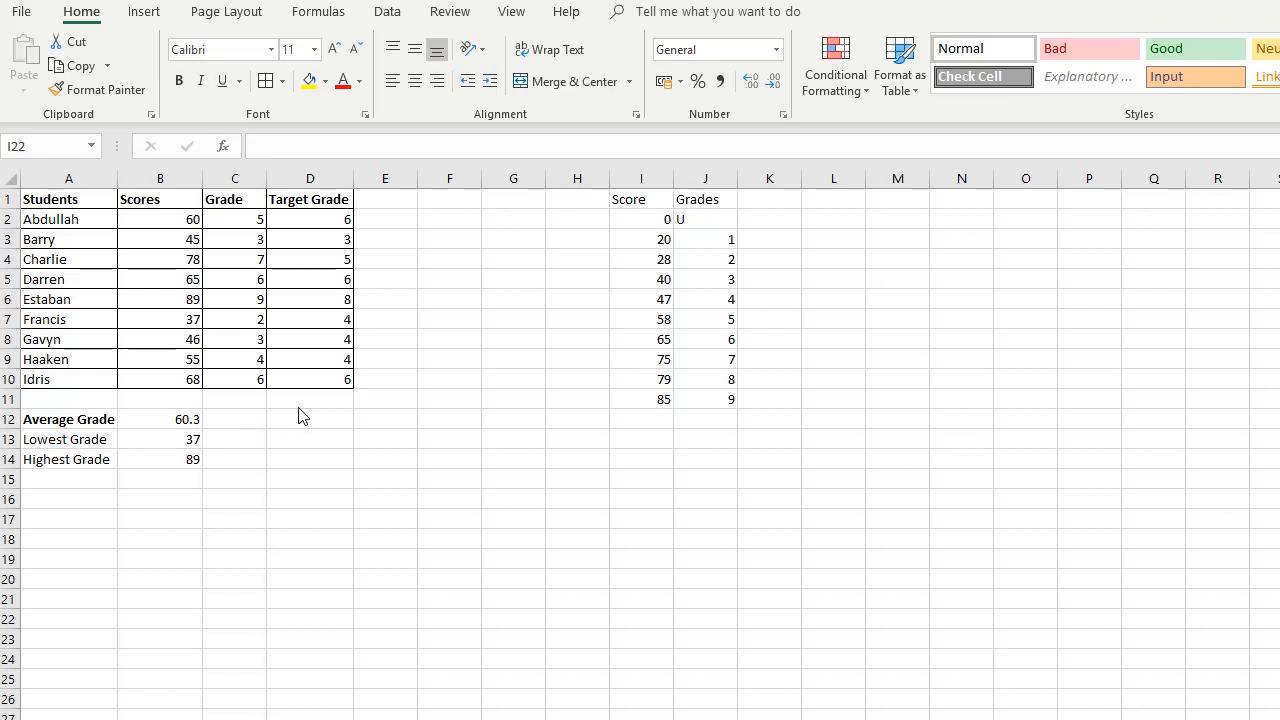
pyautogui.click(243, 221)
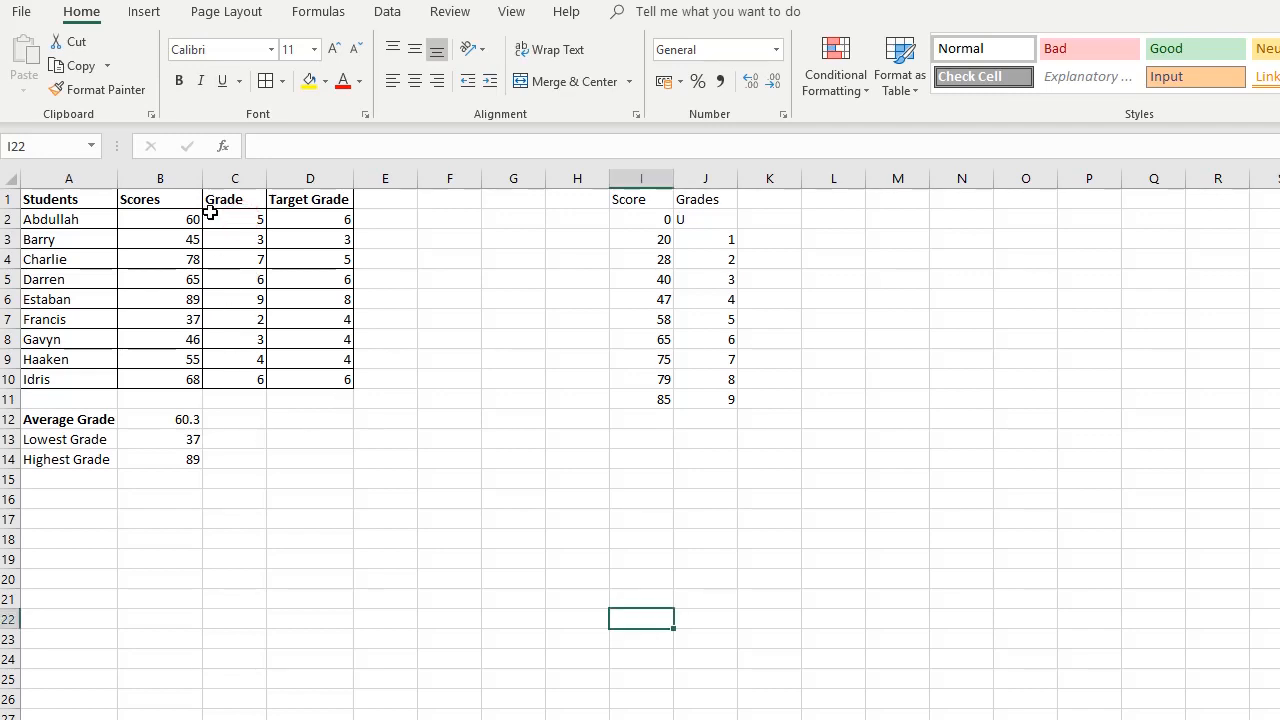
pyautogui.moveTo(224, 216); pyautogui.dragTo(225, 380)
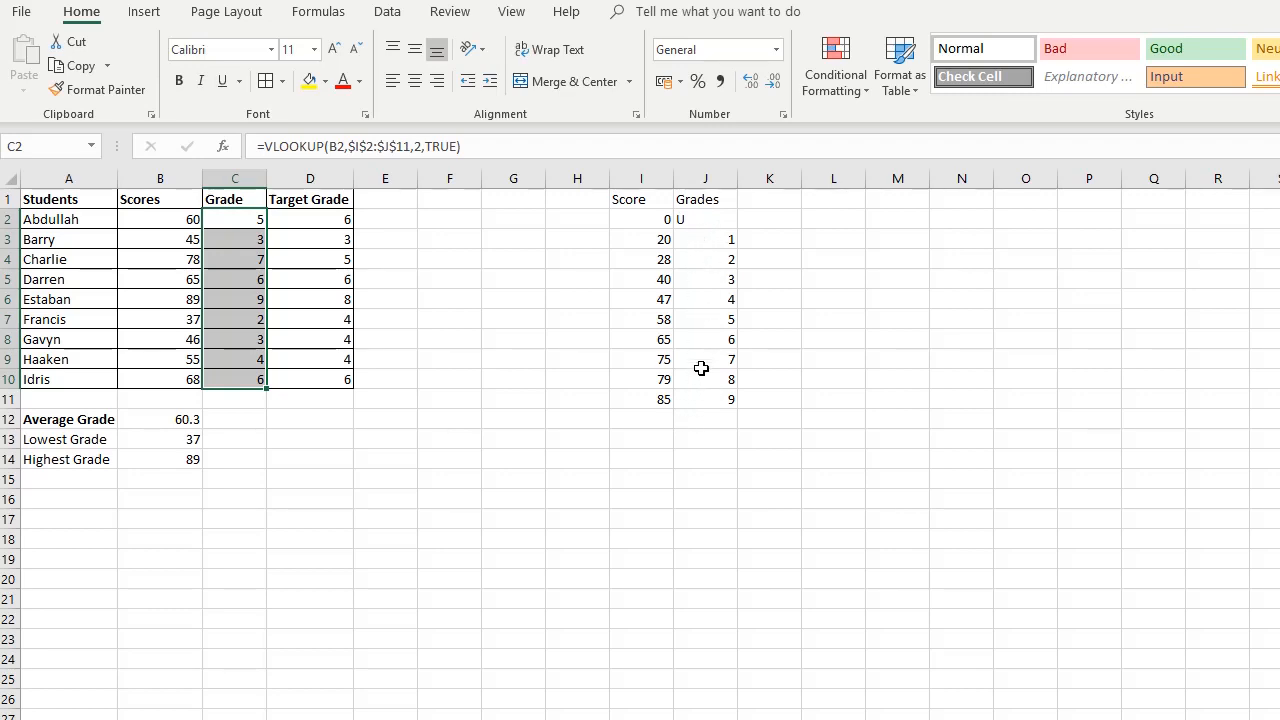
pyautogui.click(308, 519)
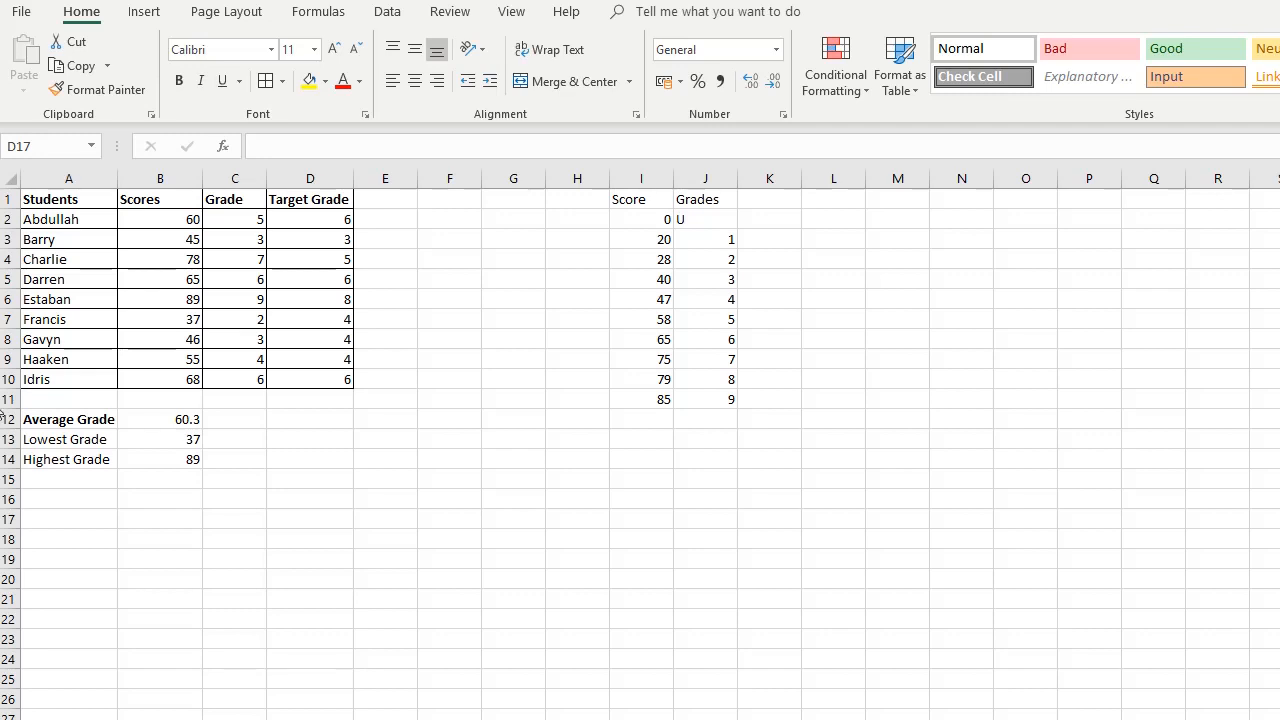
# - Start a colour key by filling cell G2 blue and entering the label >=1 in H2
pyautogui.click(500, 218)
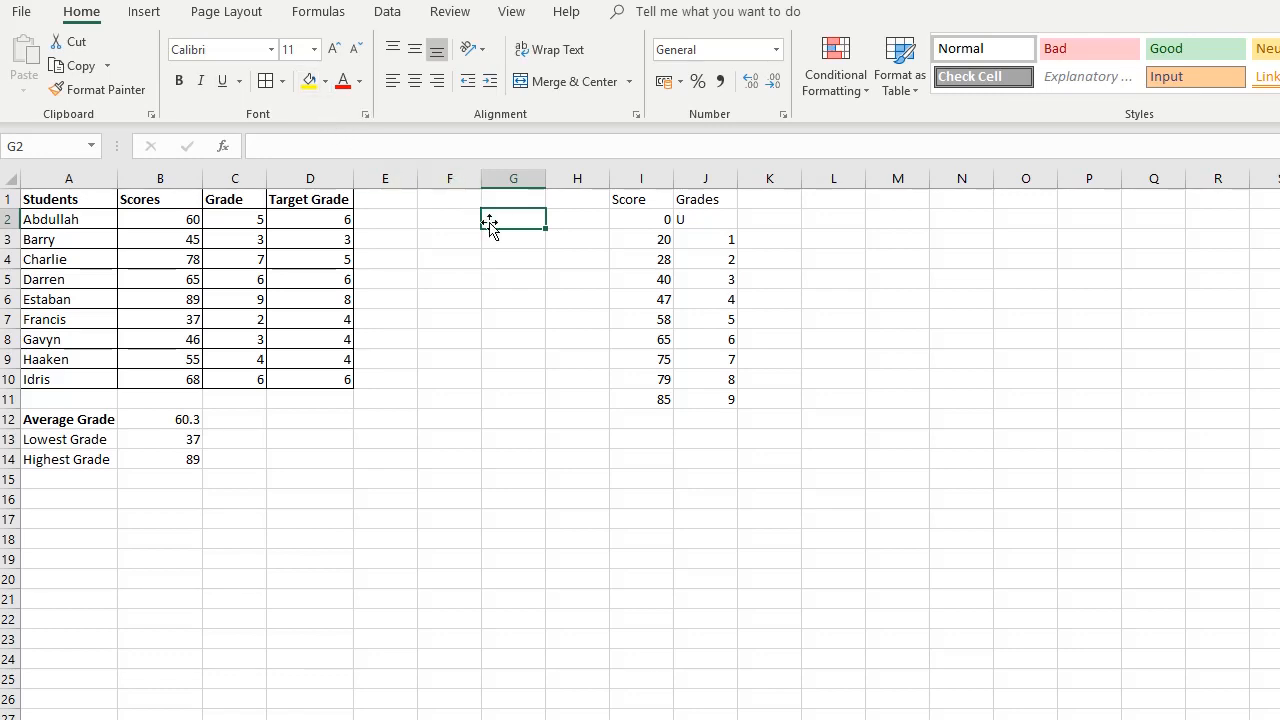
pyautogui.click(325, 81)
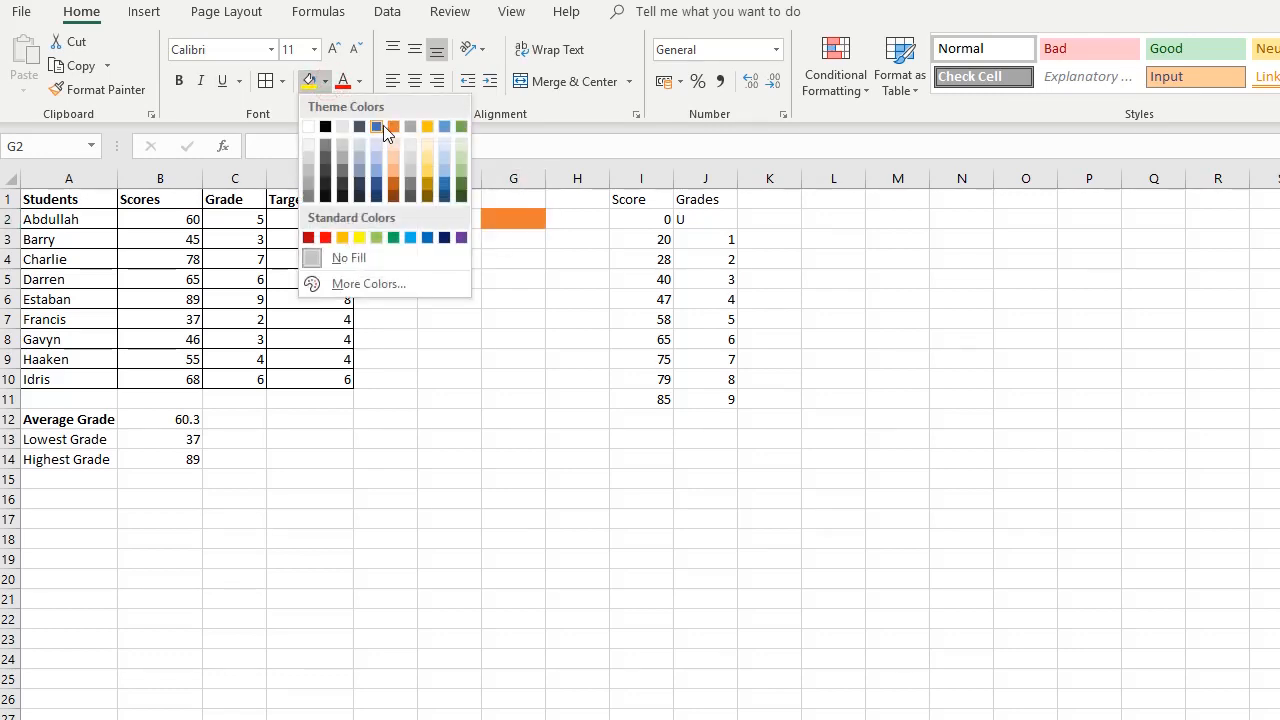
pyautogui.click(426, 238)
pyautogui.click(564, 221)
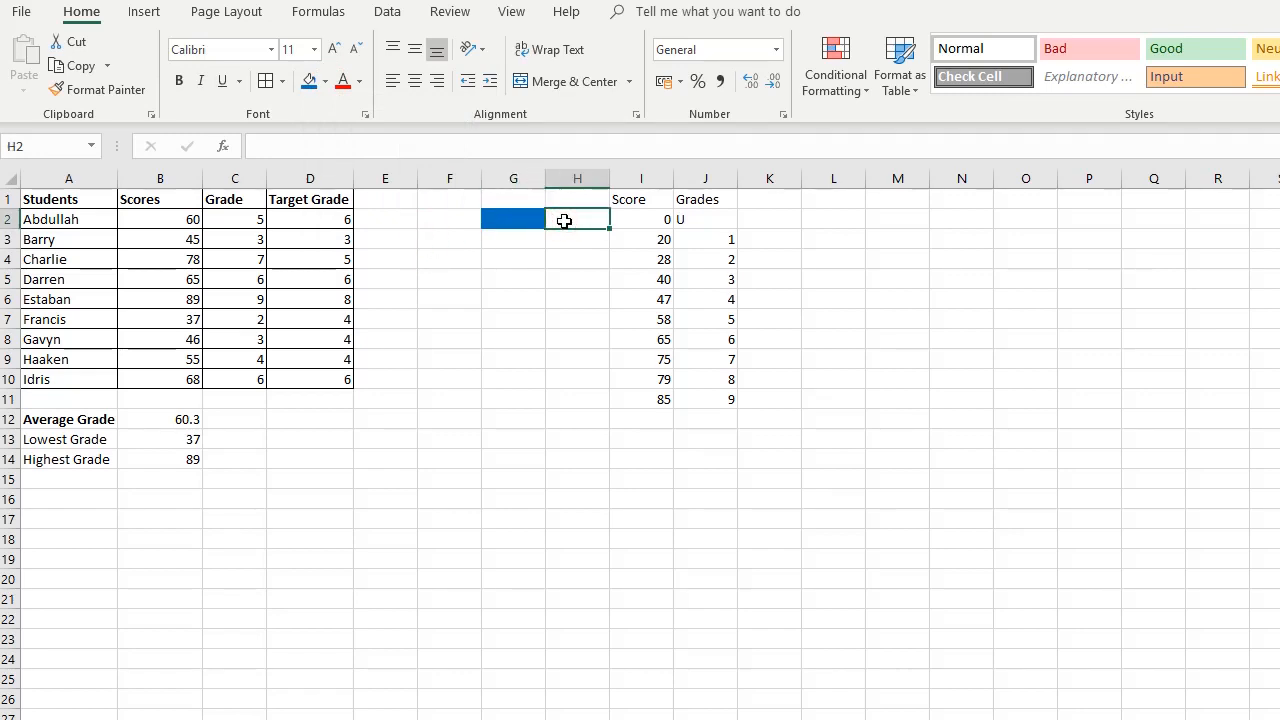
pyautogui.write('1')
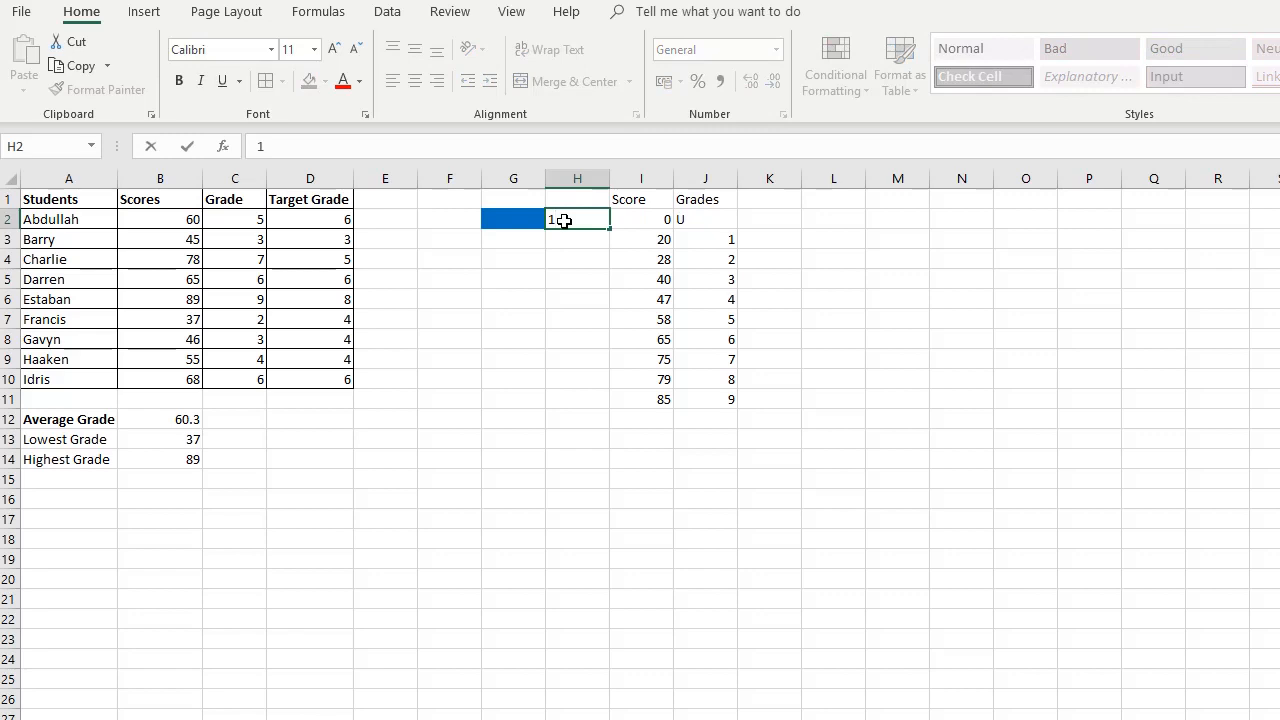
pyautogui.press('BackSpace')
pyautogui.press('Return')
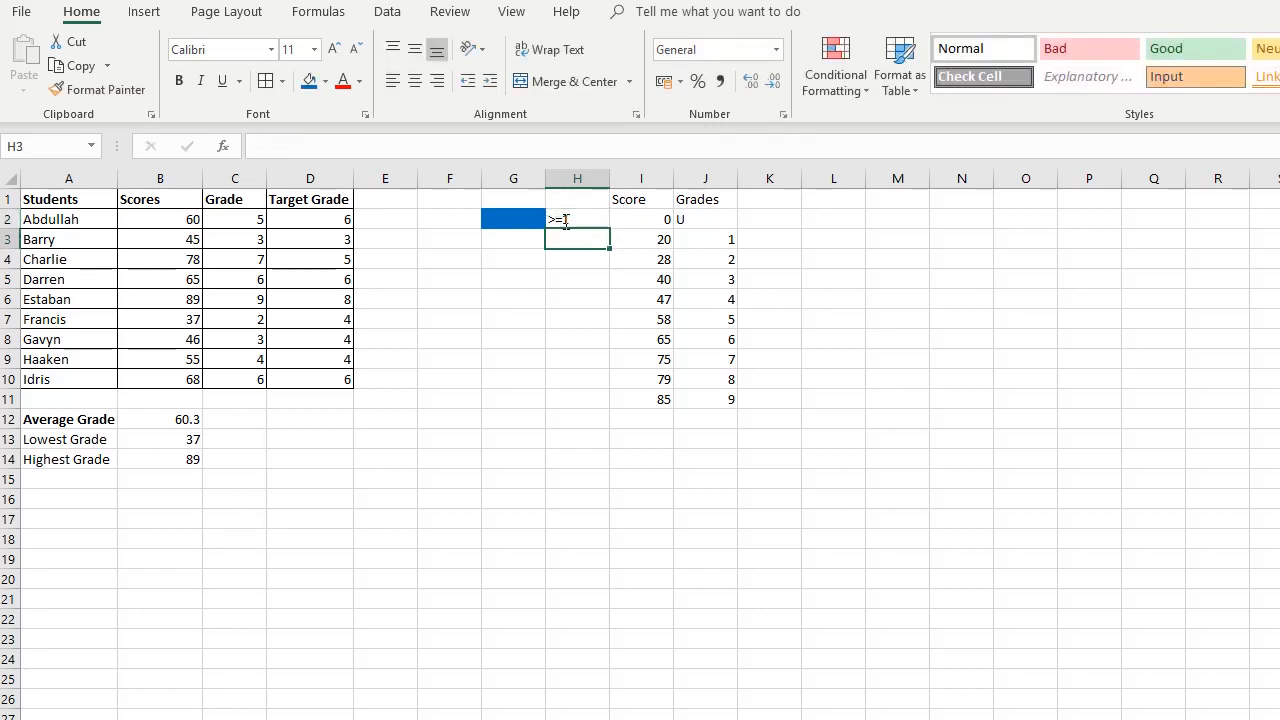
# - Fill cell G3 green and enter the label = in H3 beside it
pyautogui.press('Left')
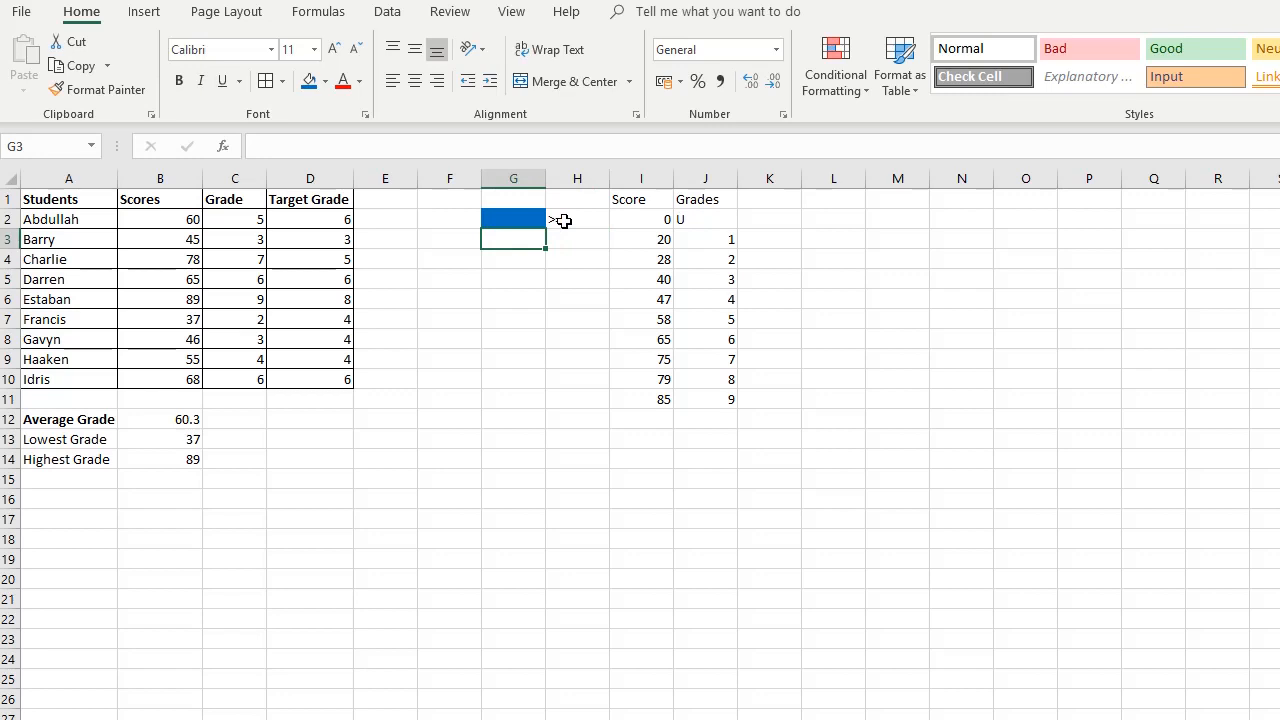
pyautogui.click(326, 80)
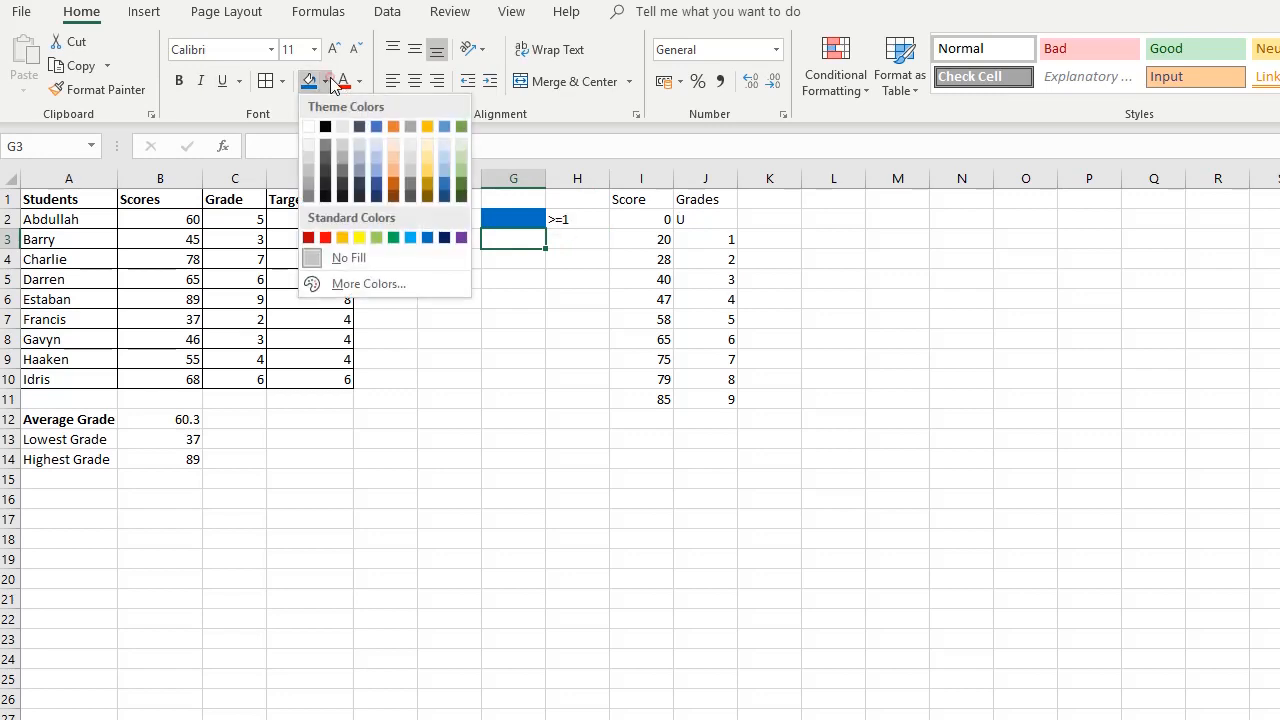
pyautogui.click(393, 237)
pyautogui.click(578, 238)
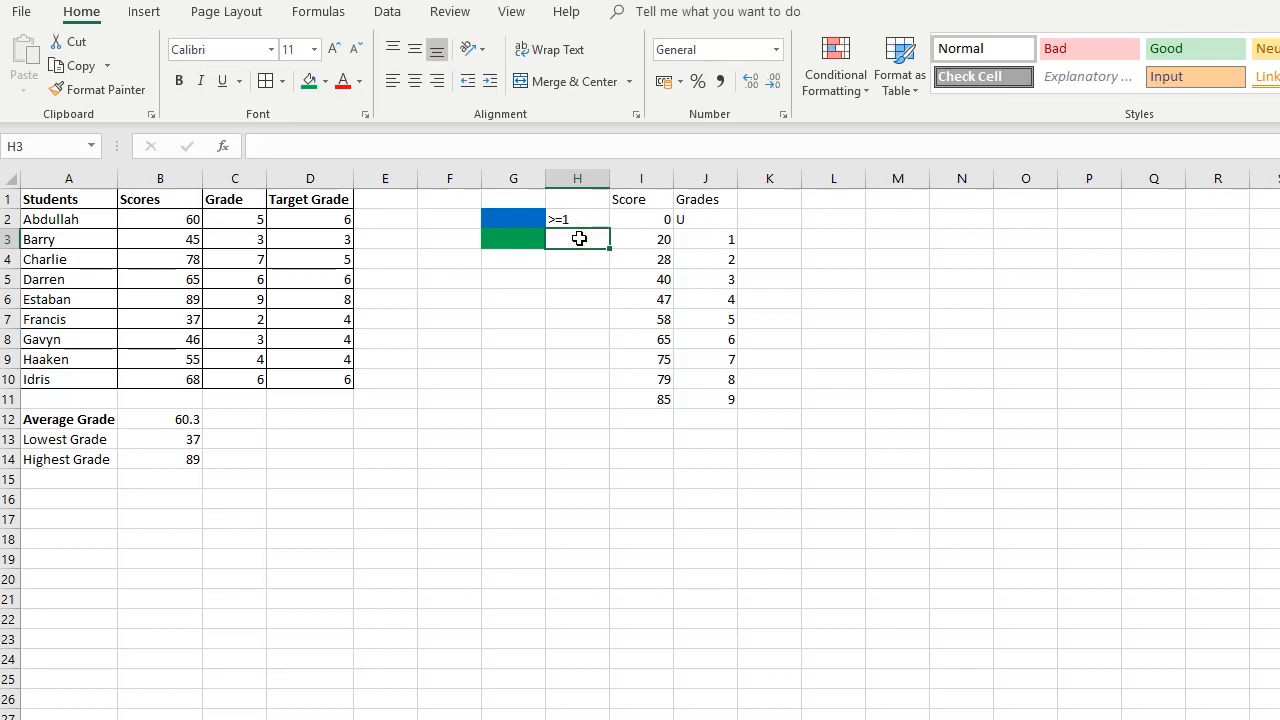
pyautogui.write('=')
pyautogui.press('Return')
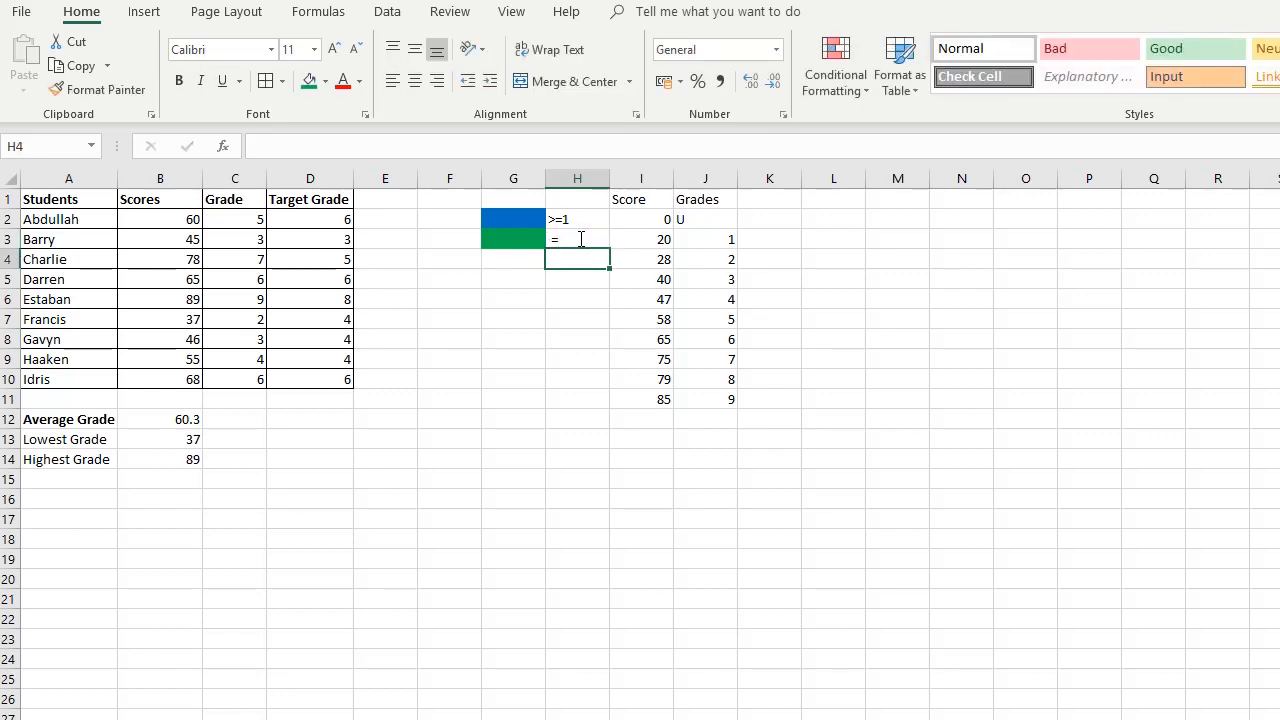
# - Fill cell G4 orange and enter the label -1 in H4 beside it
pyautogui.click(520, 262)
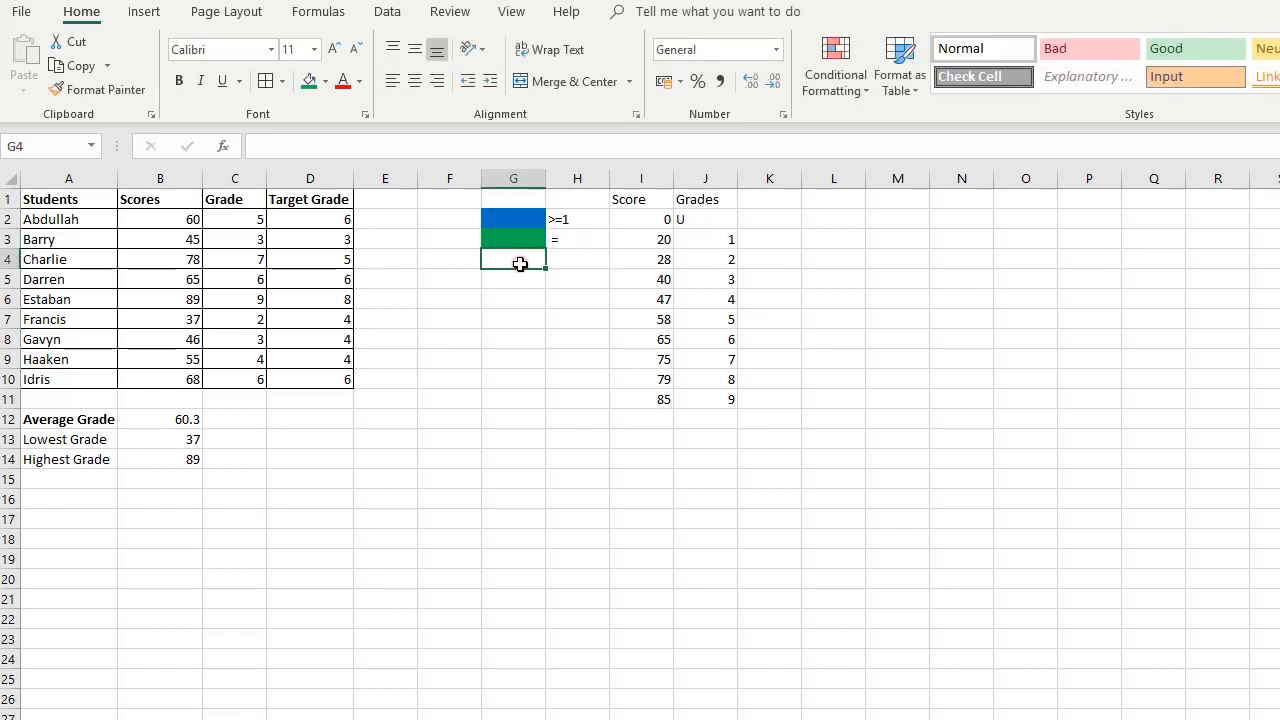
pyautogui.click(327, 82)
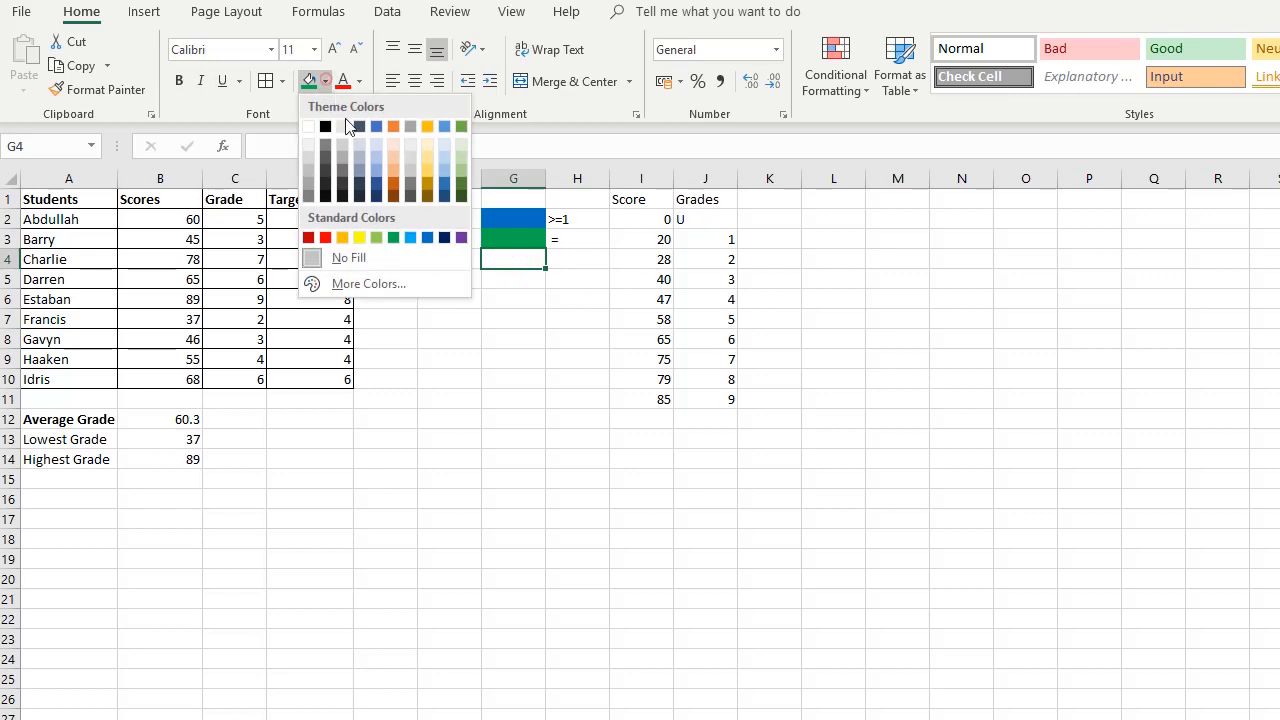
pyautogui.click(341, 240)
pyautogui.click(590, 264)
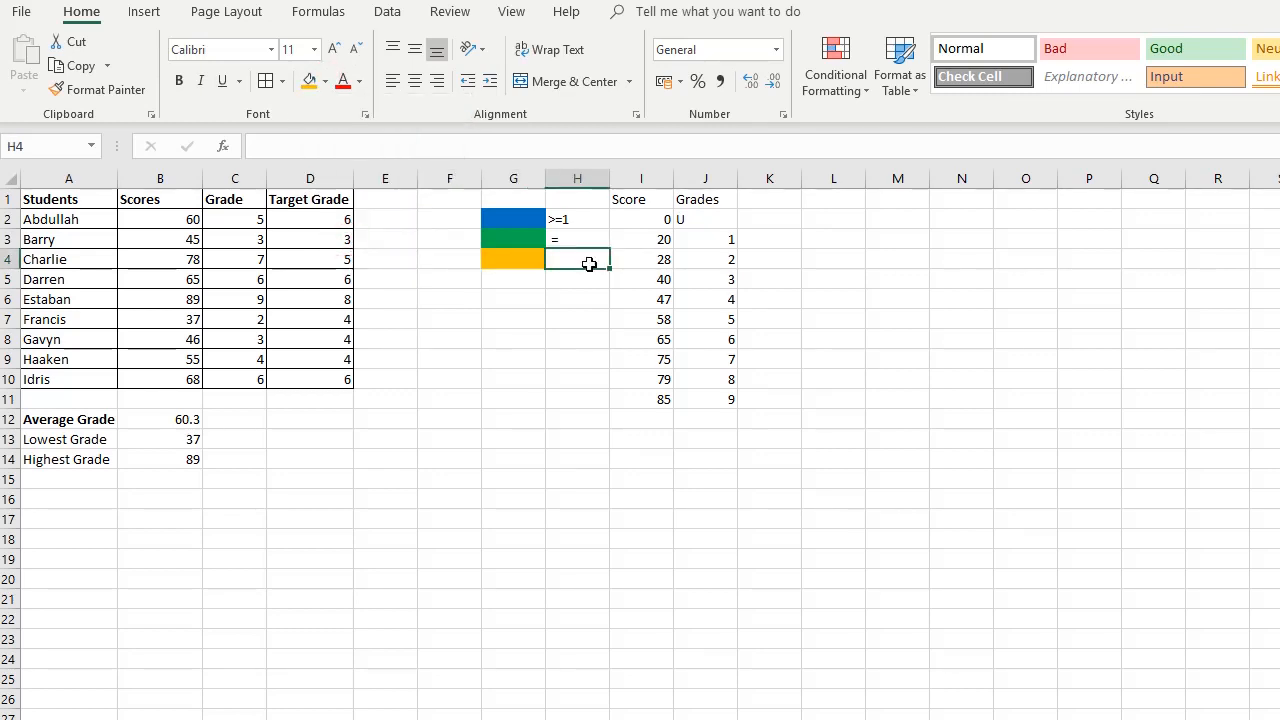
pyautogui.write('-1')
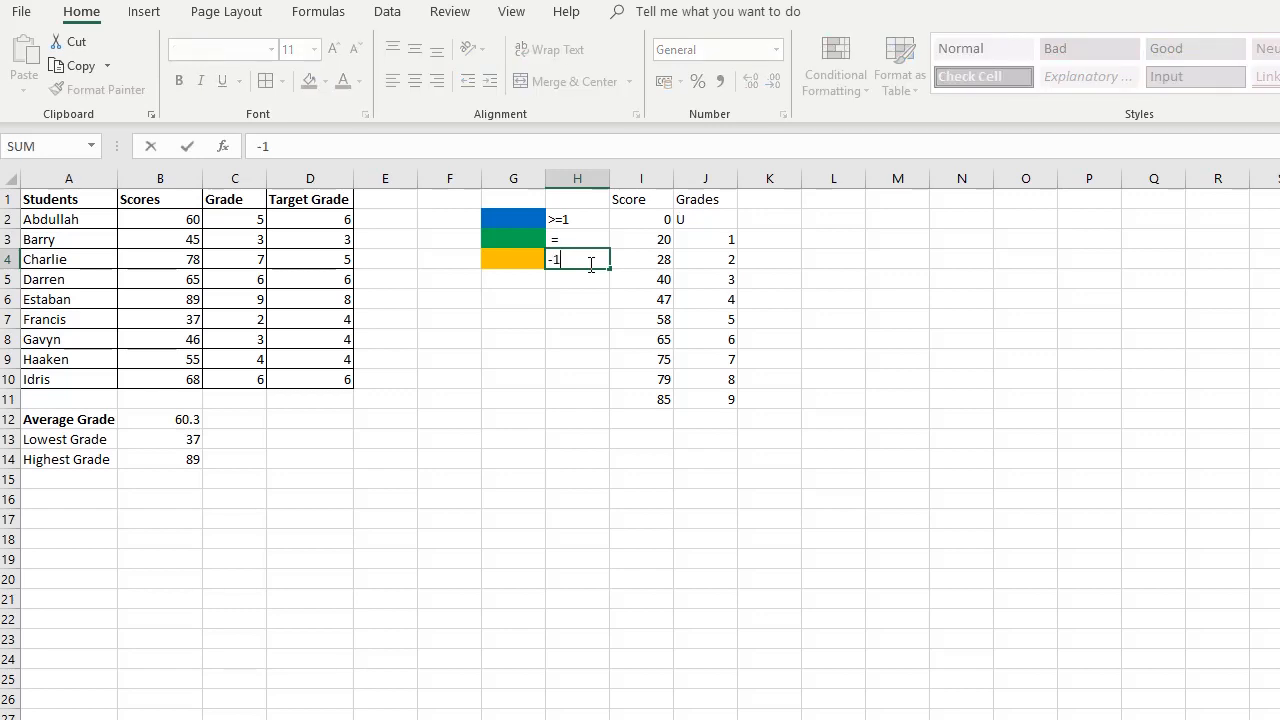
pyautogui.press('Return')
# - Fill cell G5 red and enter the label >-1 in H5 beside it
pyautogui.click(515, 281)
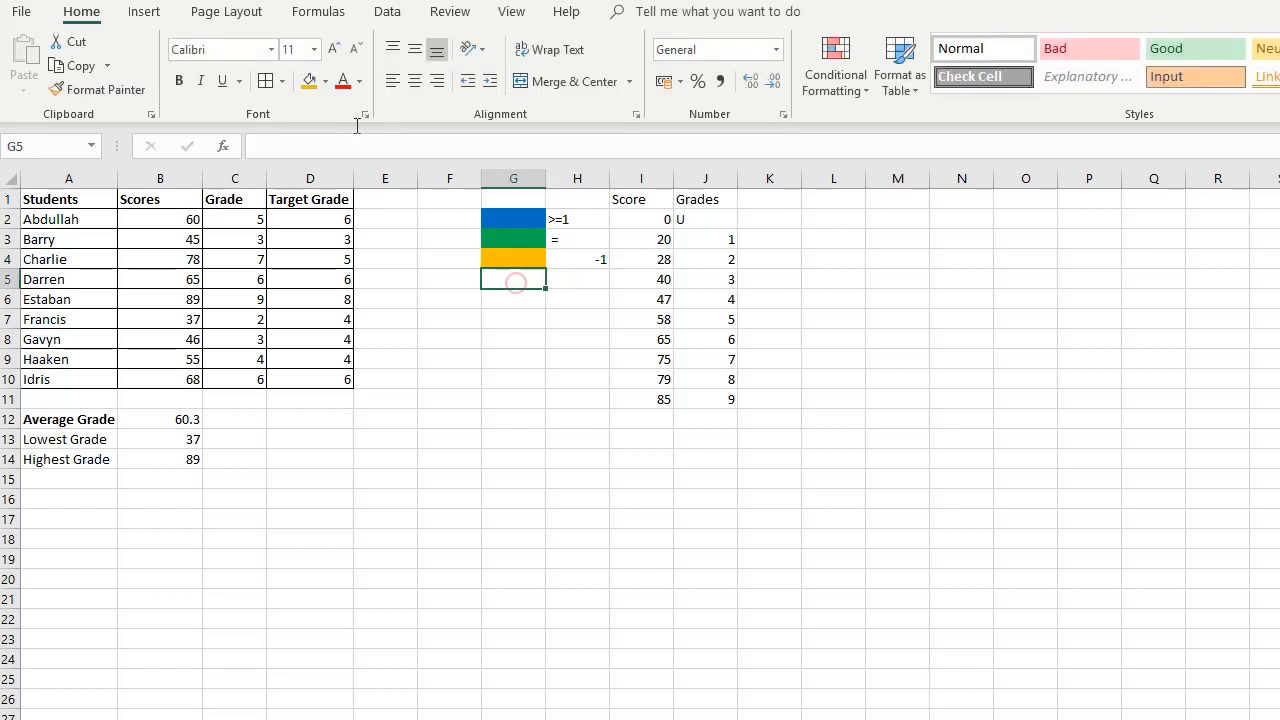
pyautogui.click(325, 81)
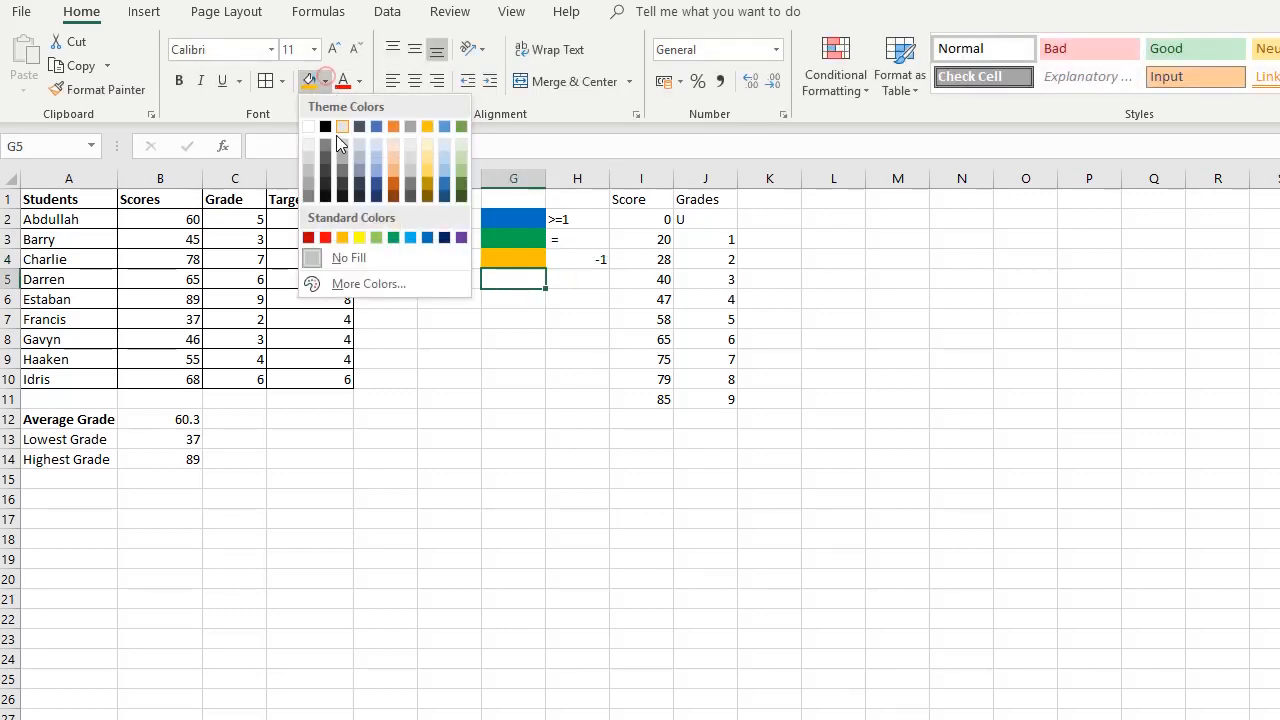
pyautogui.click(322, 240)
pyautogui.click(580, 285)
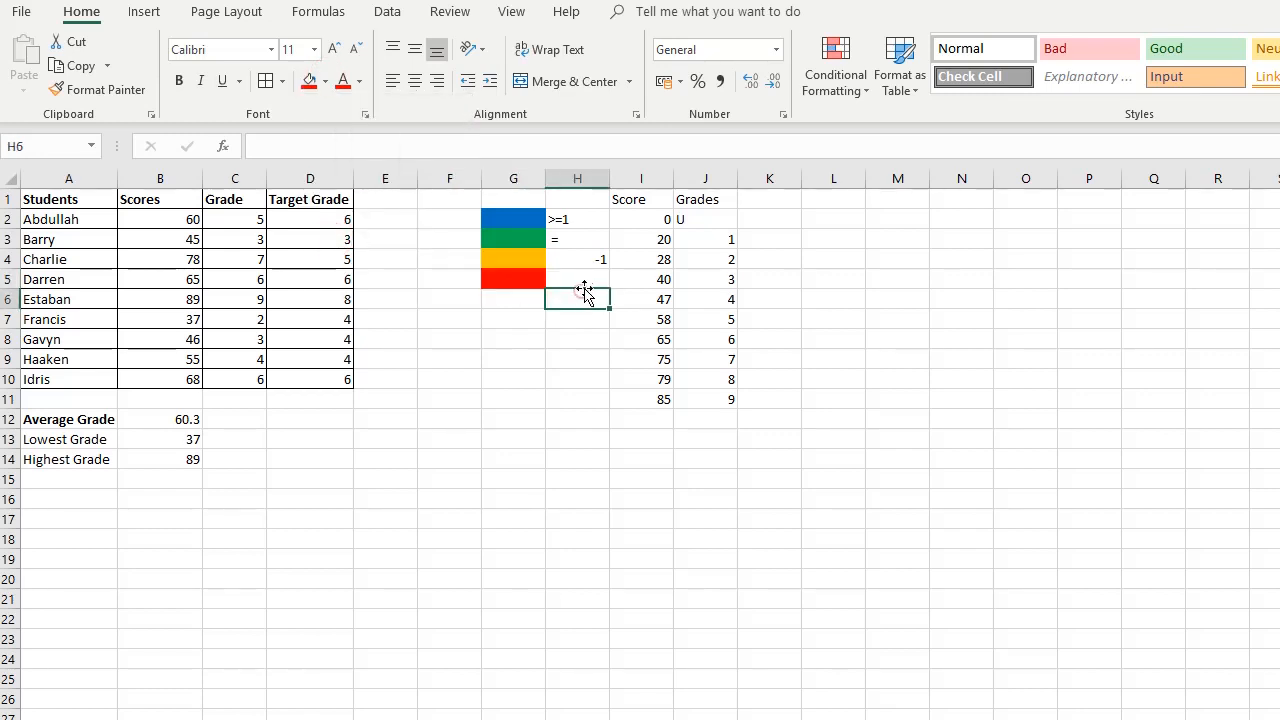
pyautogui.write('>-1')
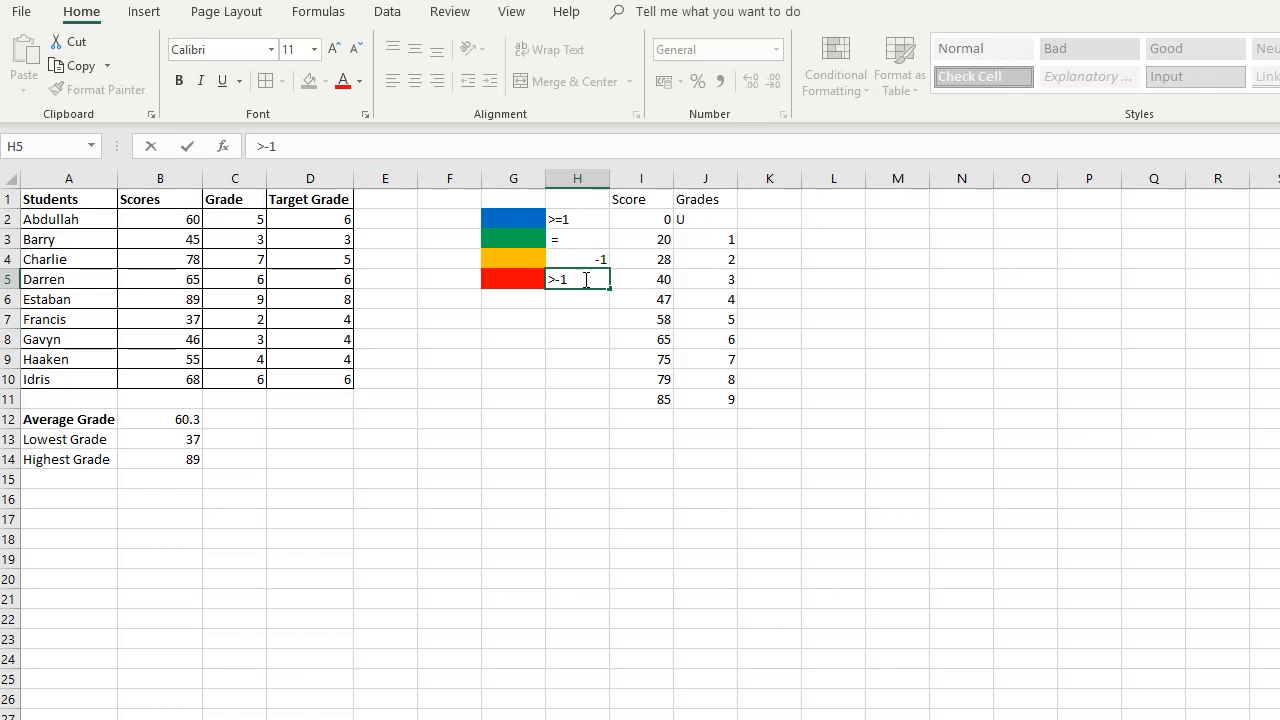
pyautogui.press('Return')
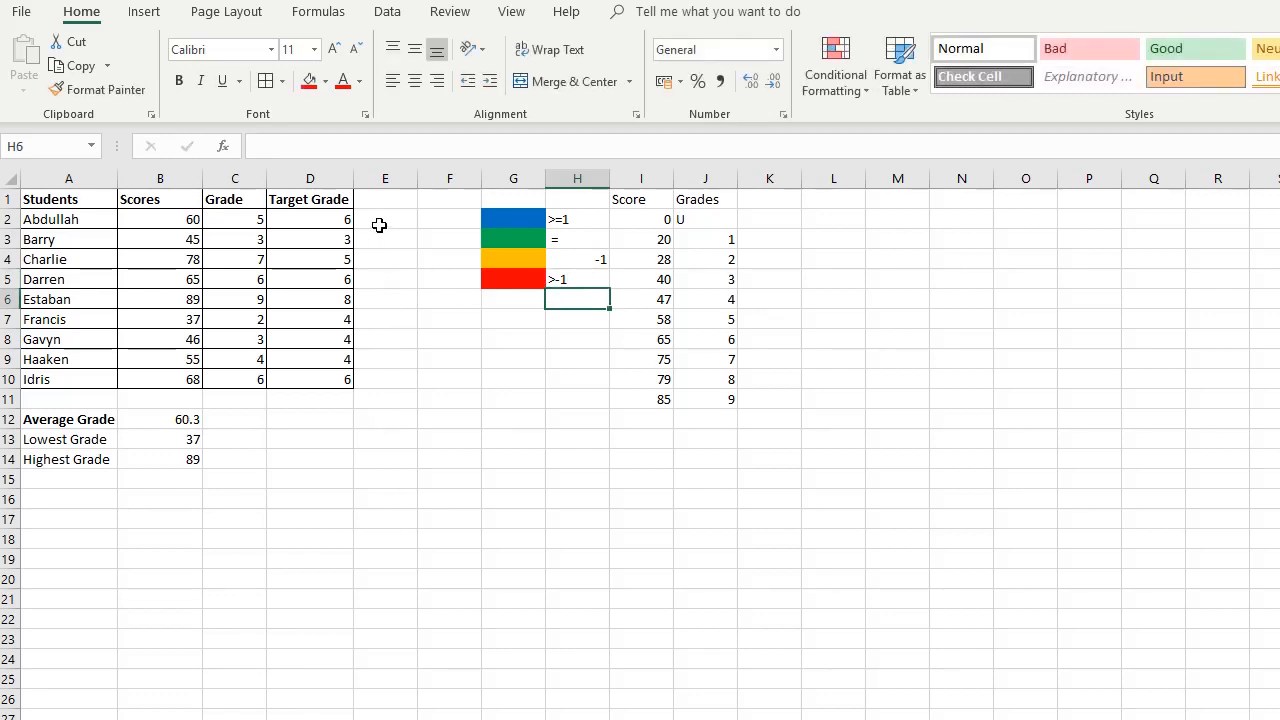
# - Subtract the target grade from the grade in E2 with =C2-D2 and copy the formula down to E10
pyautogui.moveTo(377, 219); pyautogui.dragTo(378, 385)
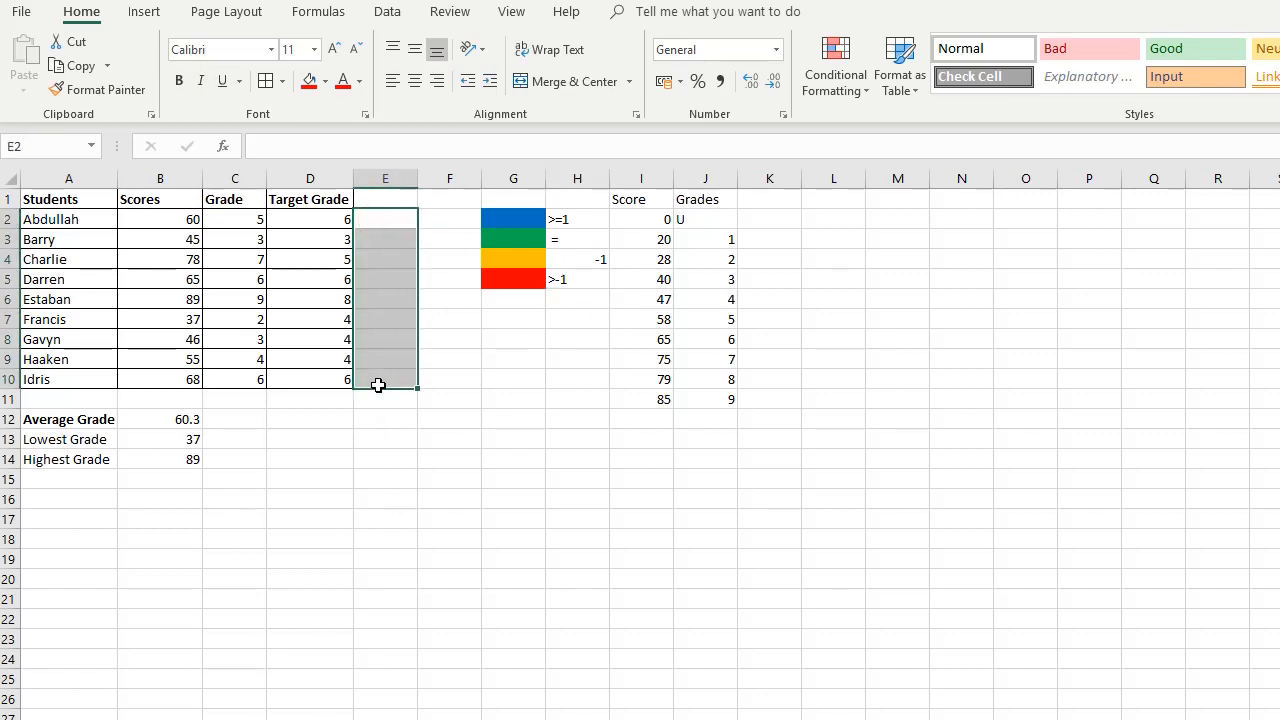
pyautogui.click(372, 455)
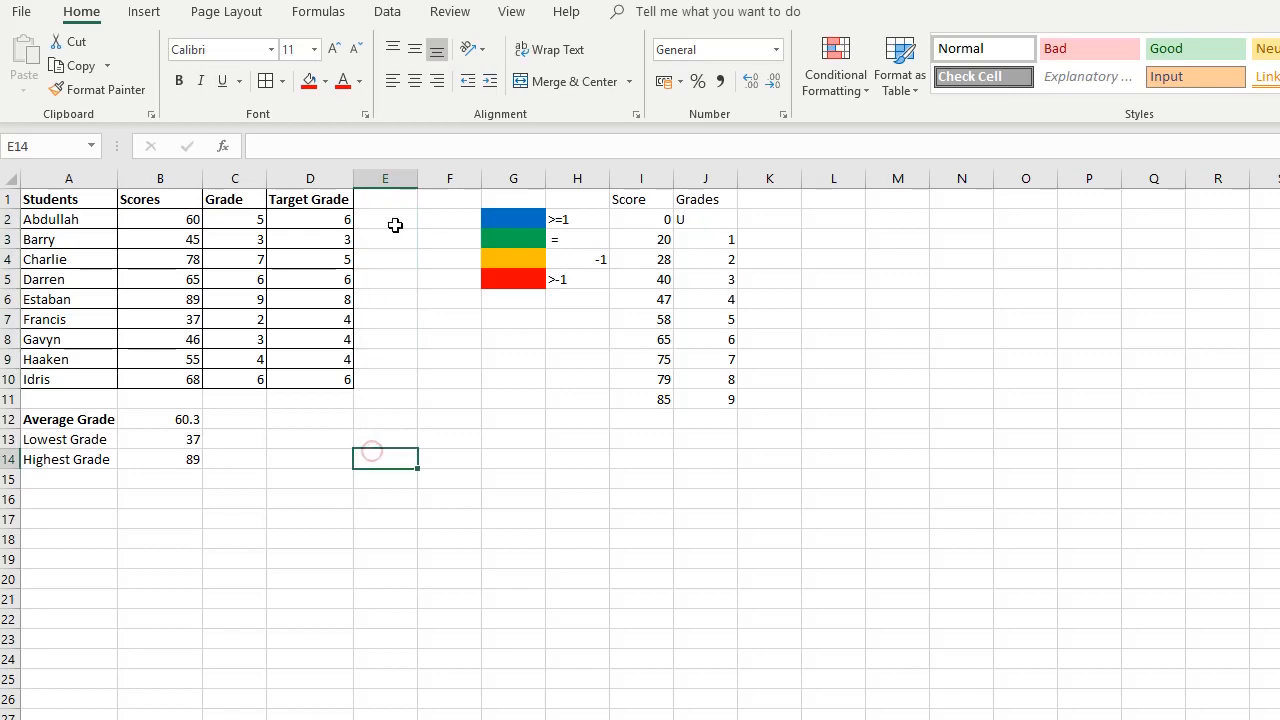
pyautogui.click(384, 222)
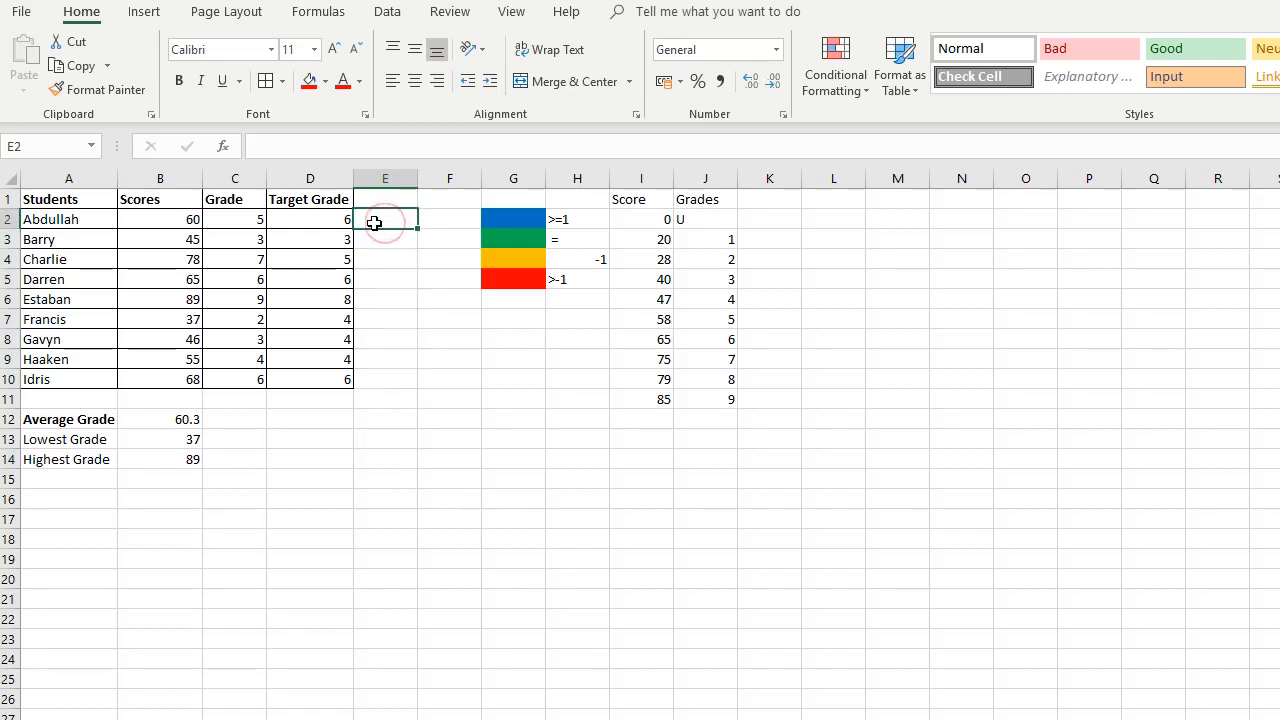
pyautogui.write('=')
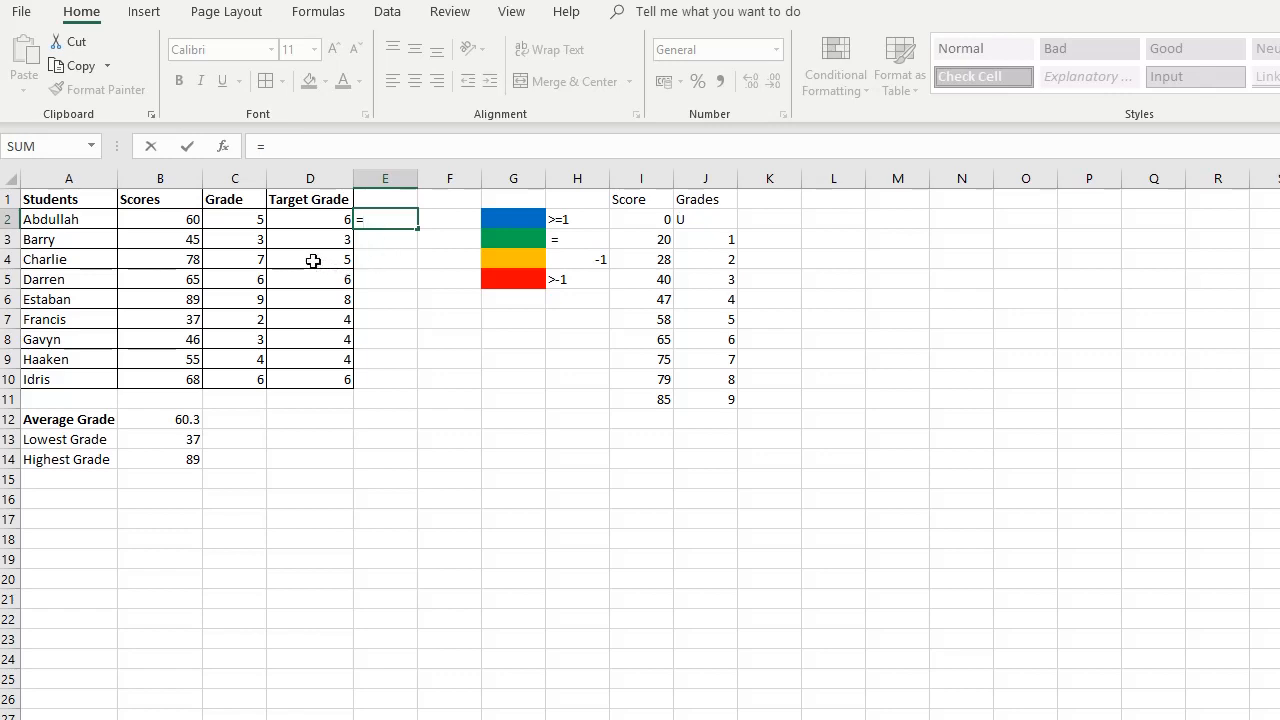
pyautogui.click(228, 220)
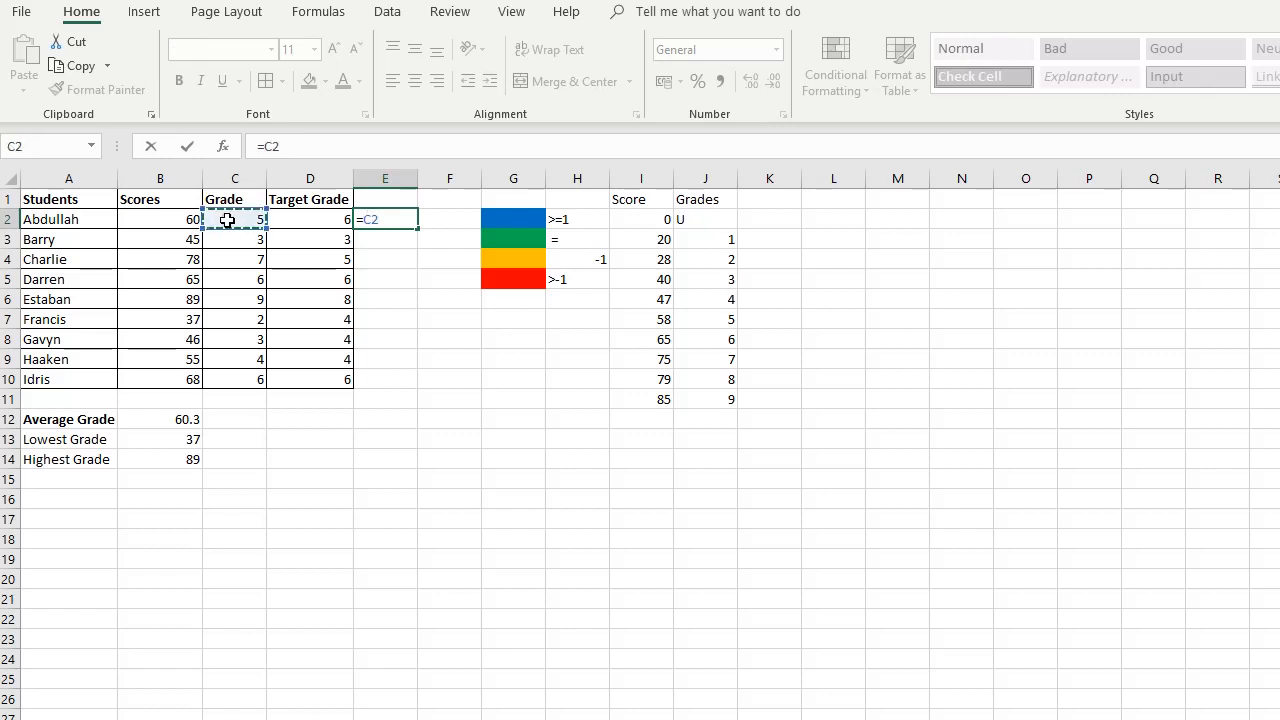
pyautogui.write('-')
pyautogui.click(303, 218)
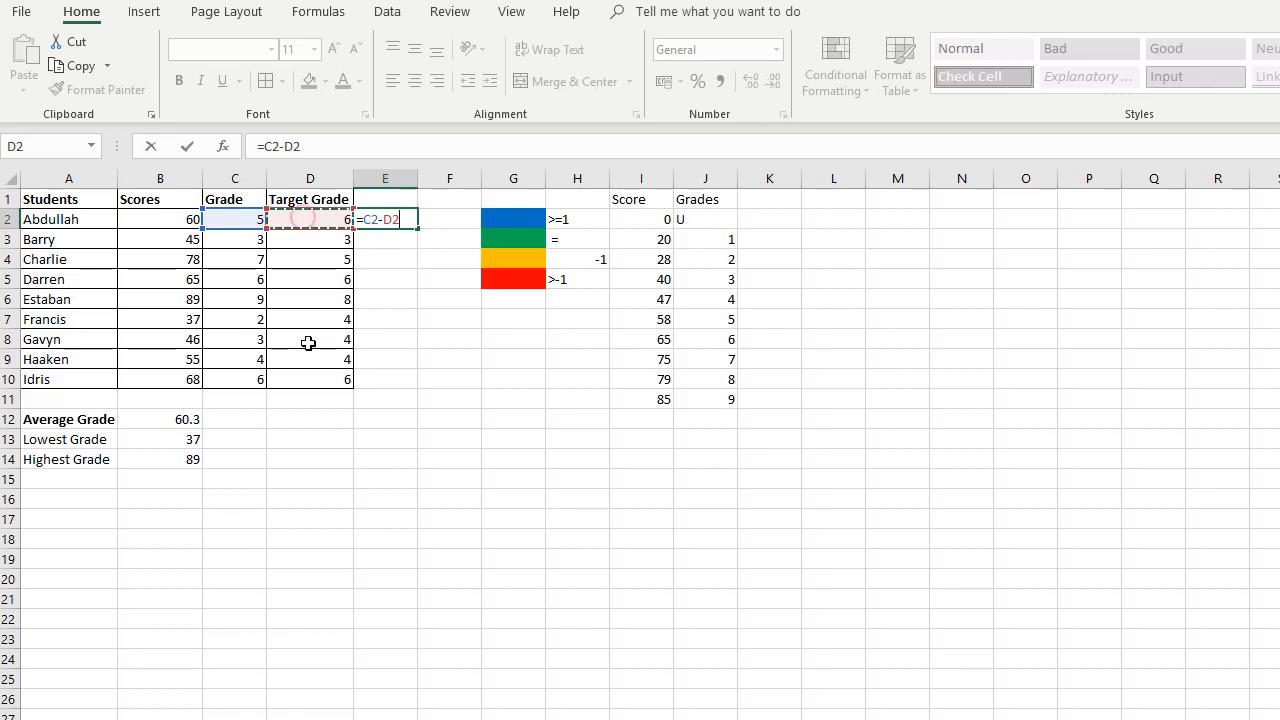
pyautogui.press('Return')
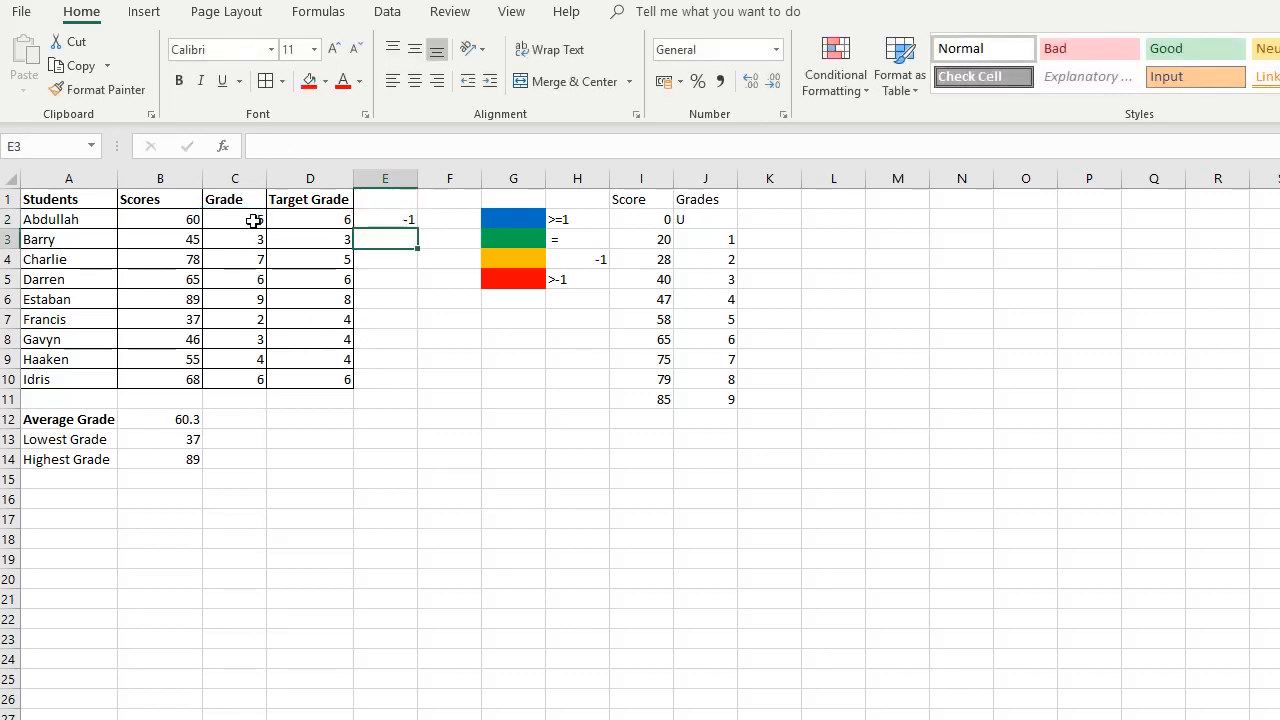
pyautogui.click(387, 219)
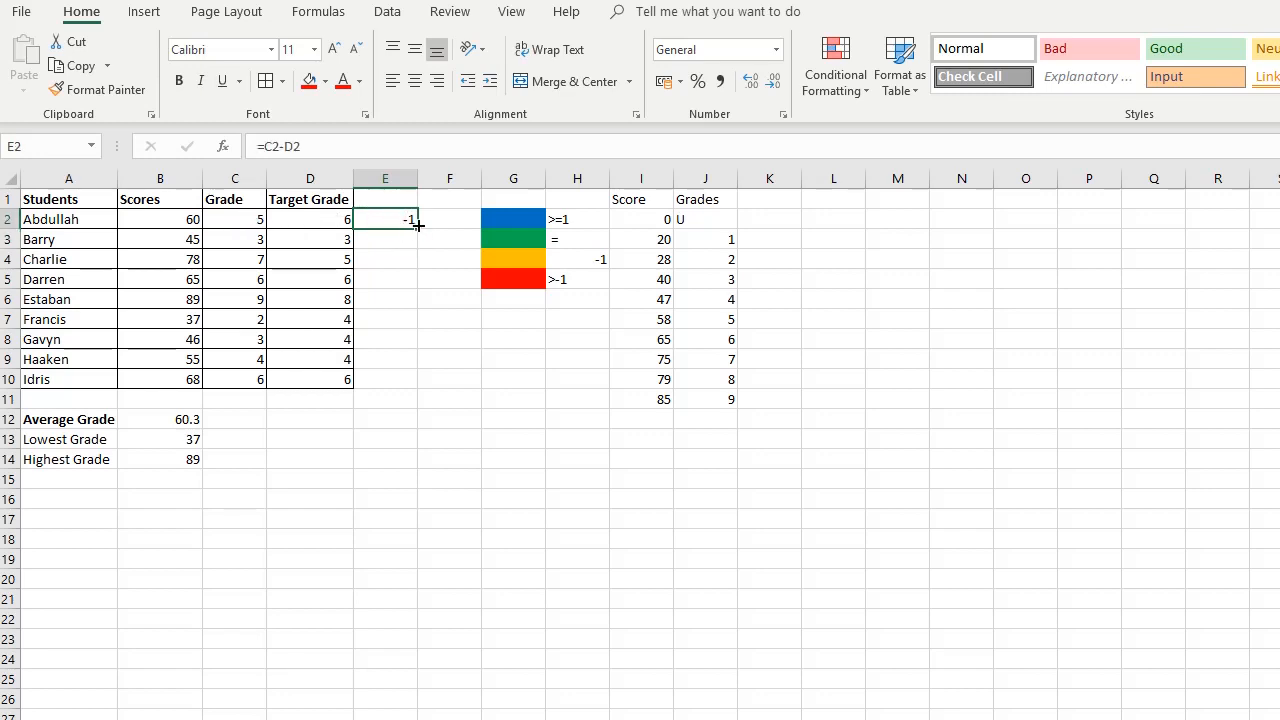
pyautogui.moveTo(417, 228); pyautogui.dragTo(425, 383)
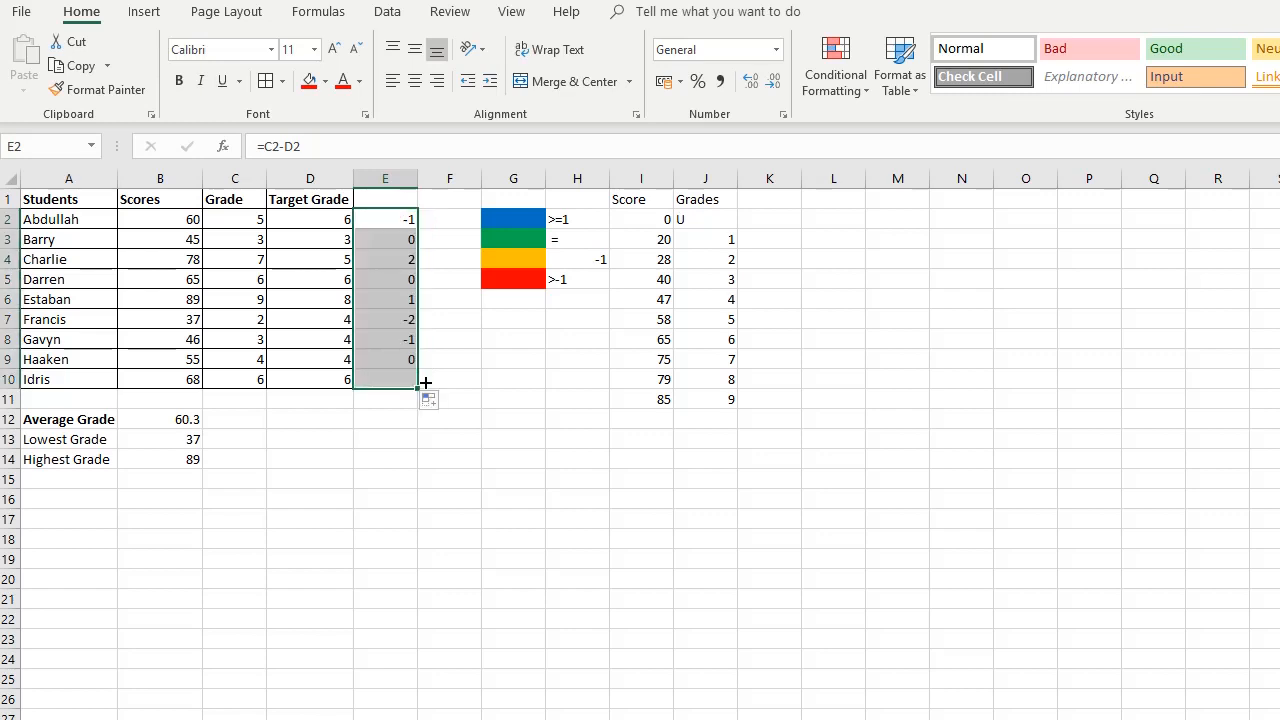
# - Check the differences in column E against the grades and target grades of the students
pyautogui.click(381, 240)
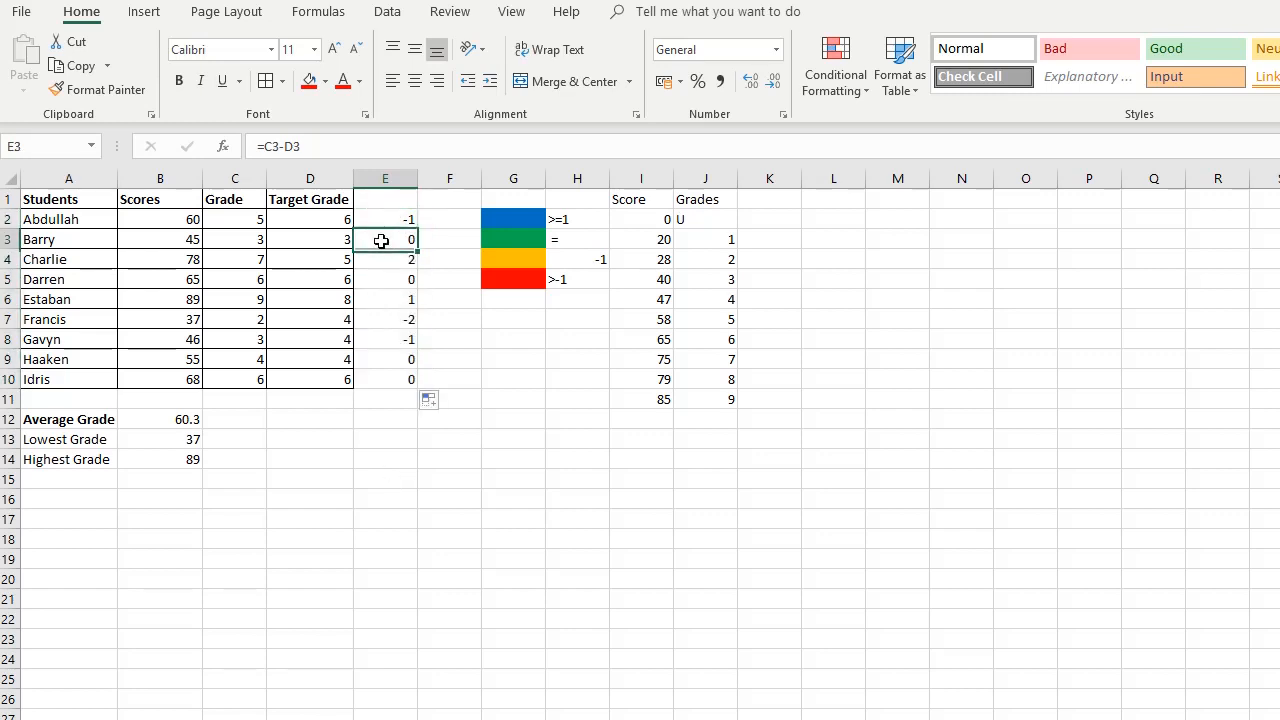
pyautogui.click(248, 242)
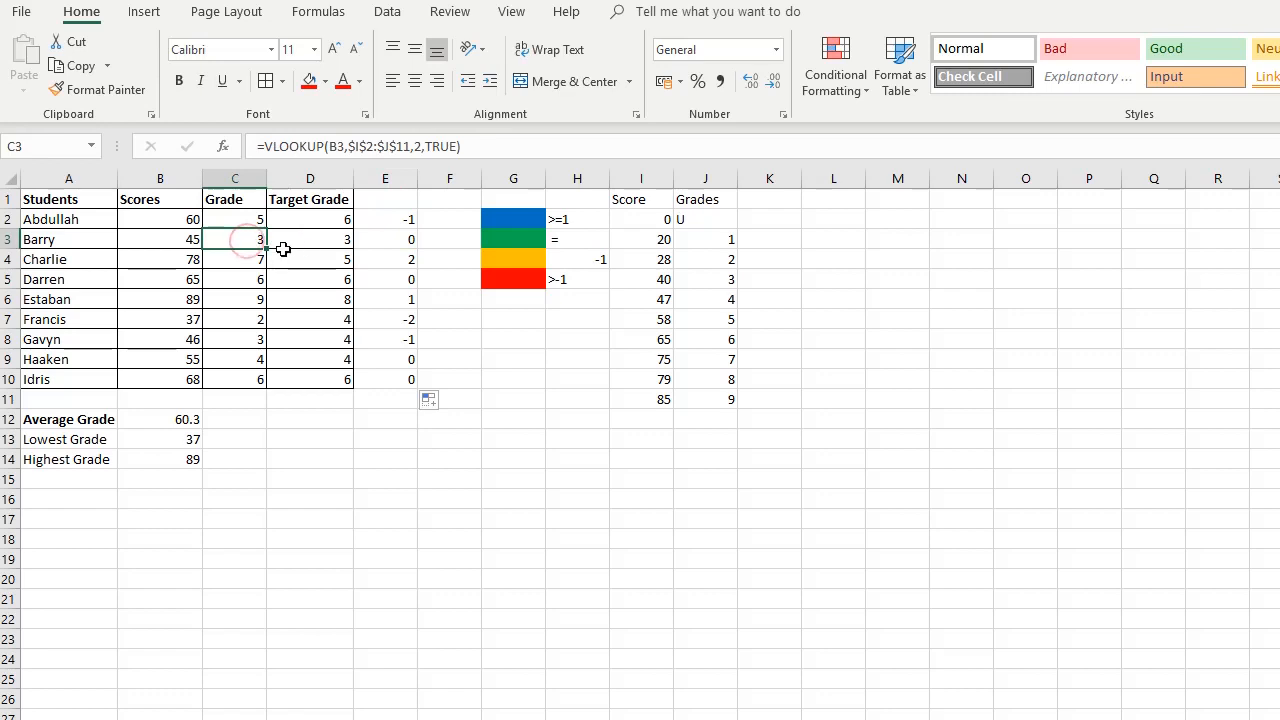
pyautogui.click(285, 254)
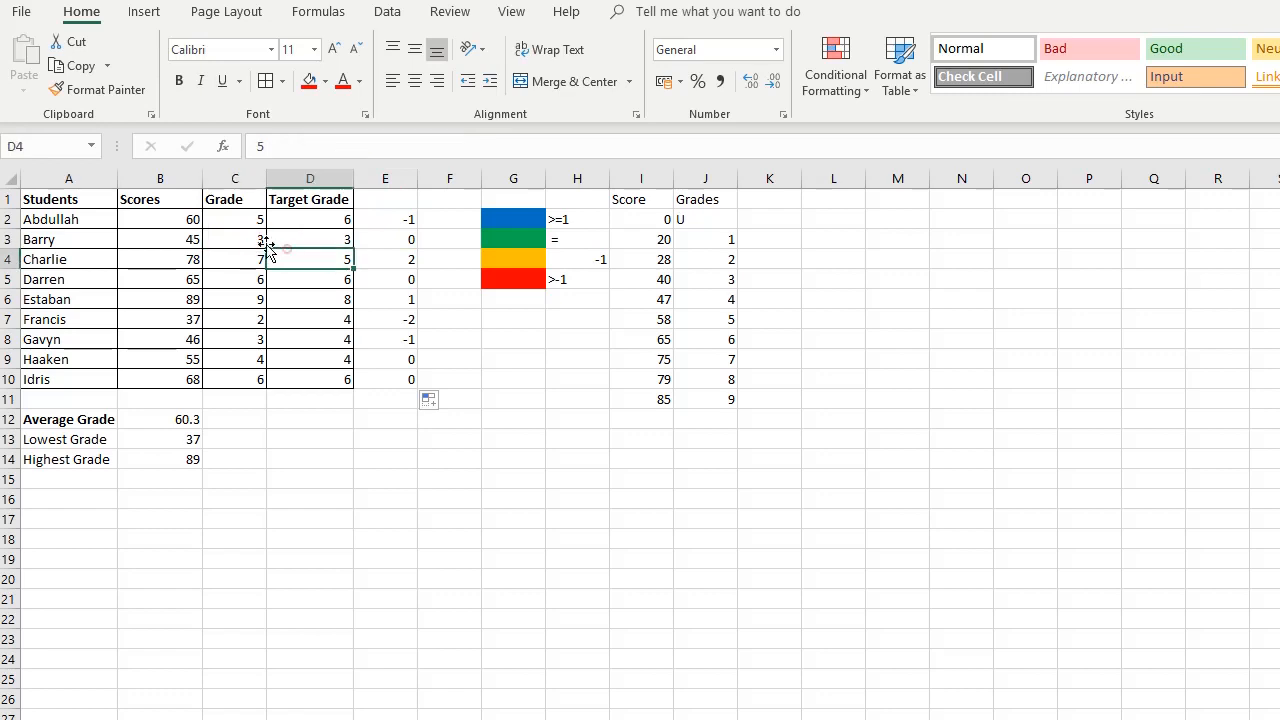
pyautogui.click(405, 237)
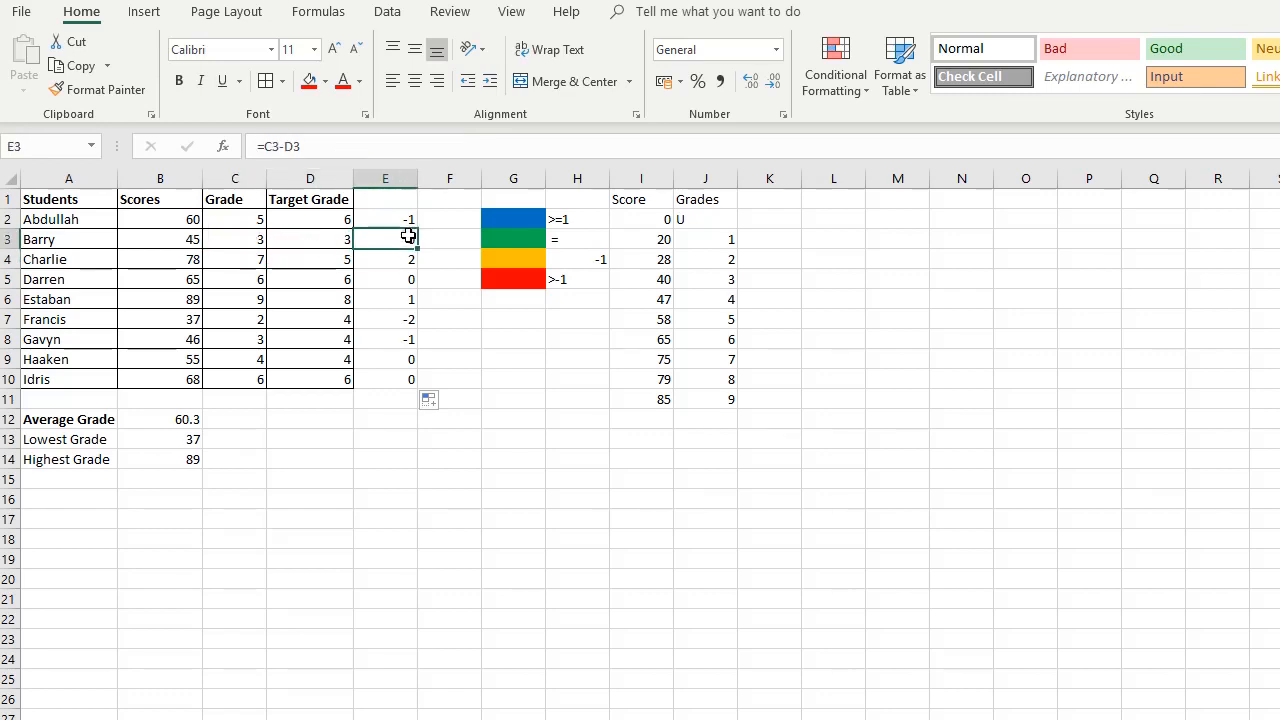
pyautogui.click(244, 261)
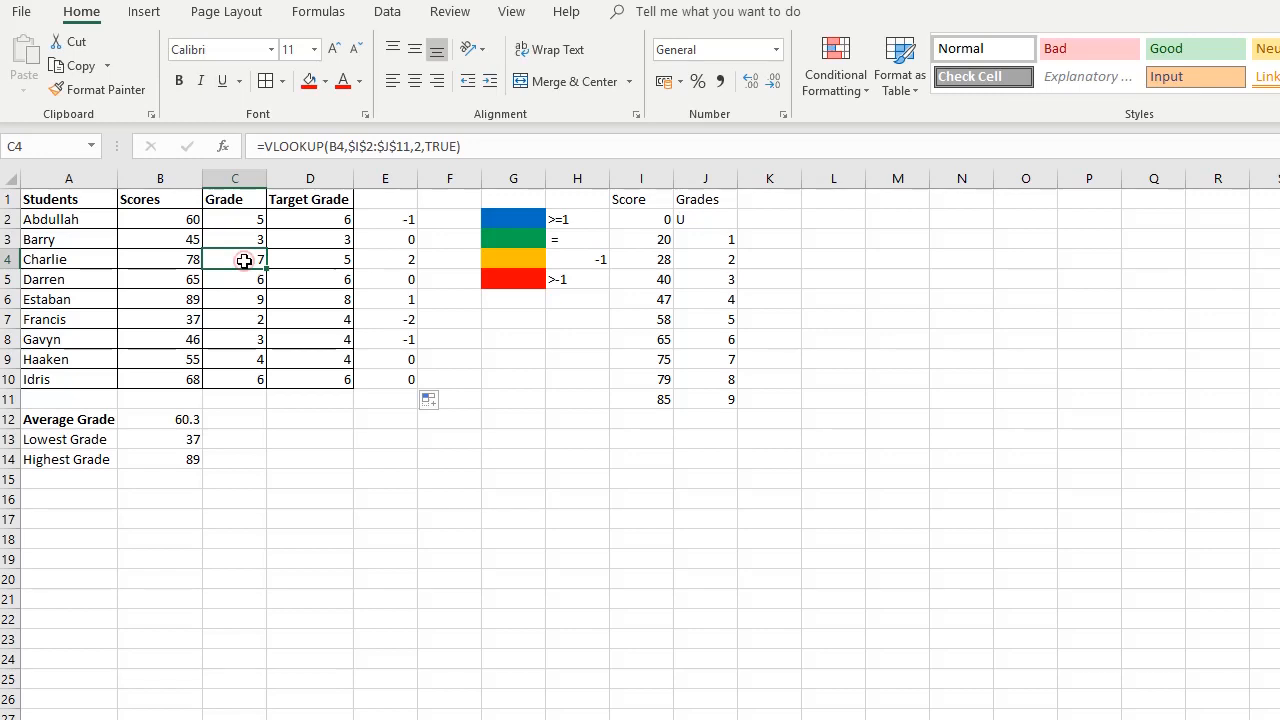
pyautogui.click(309, 261)
pyautogui.click(386, 259)
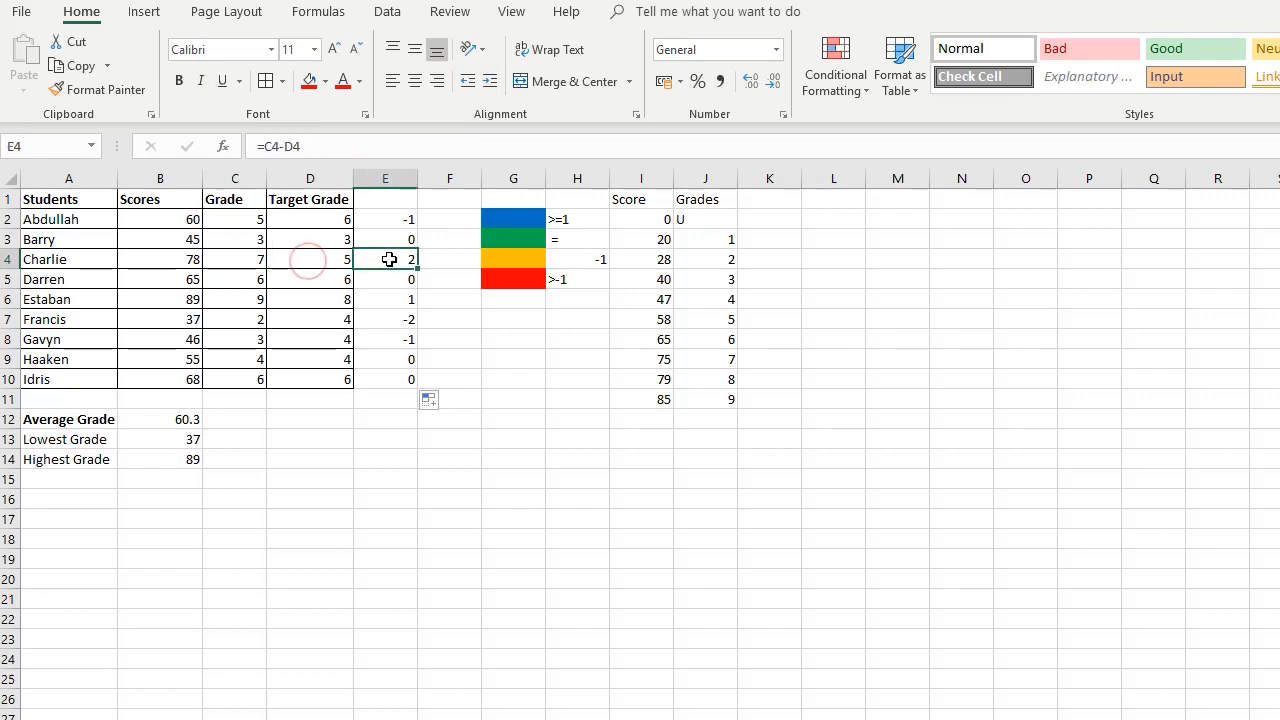
pyautogui.click(396, 322)
pyautogui.click(390, 340)
pyautogui.click(388, 359)
pyautogui.click(380, 376)
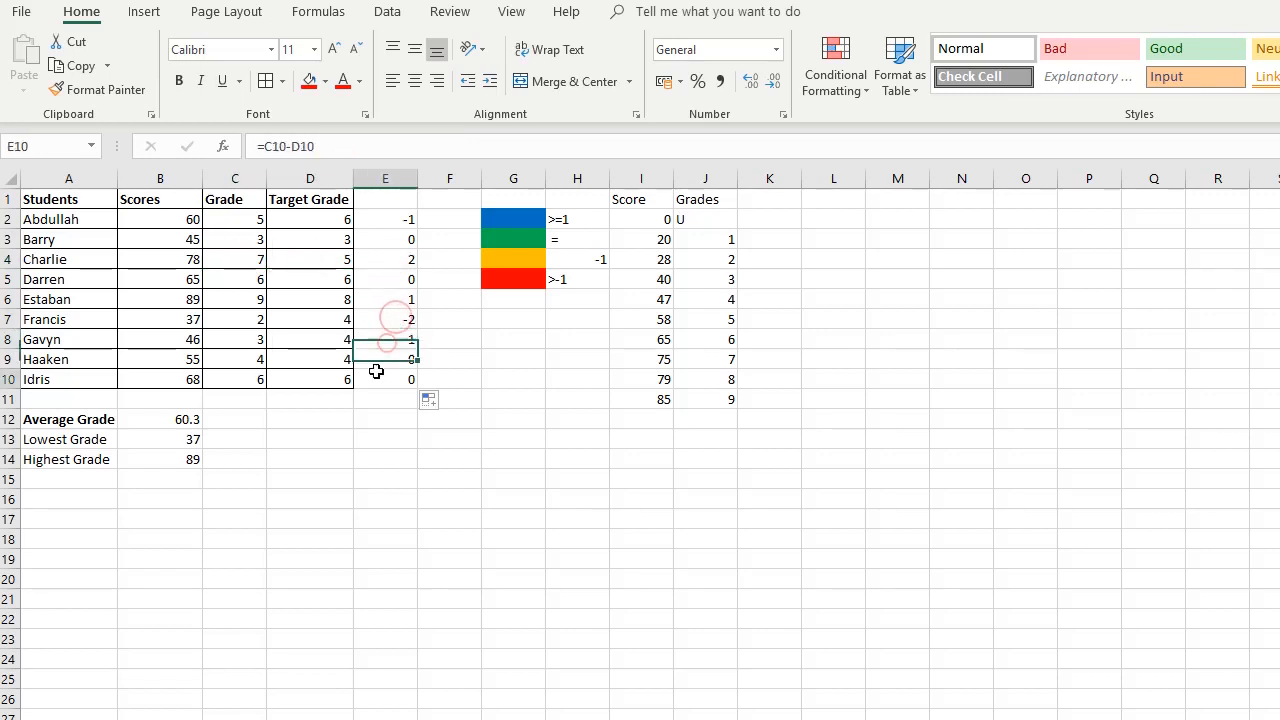
pyautogui.click(434, 458)
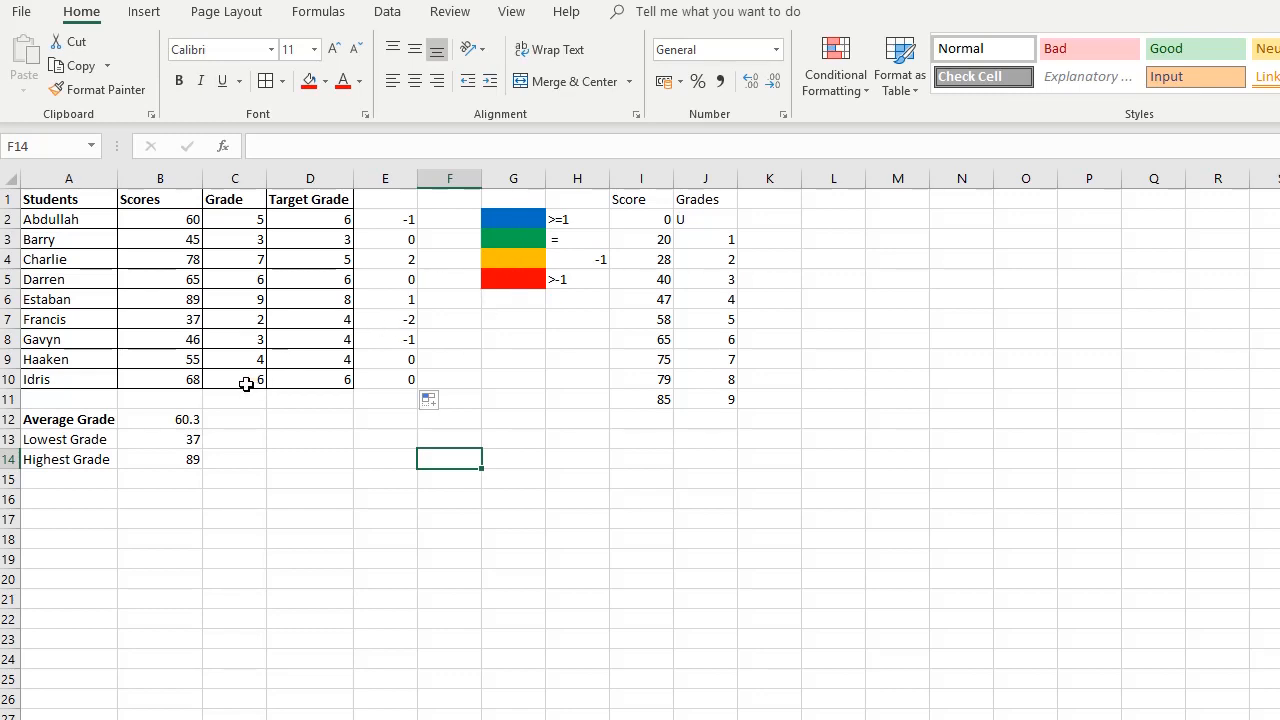
# - Start a formula-based conditional formatting rule for grades C2:C10 with the formula =$C$2-$D$2>=1
pyautogui.moveTo(246, 384); pyautogui.dragTo(252, 220)
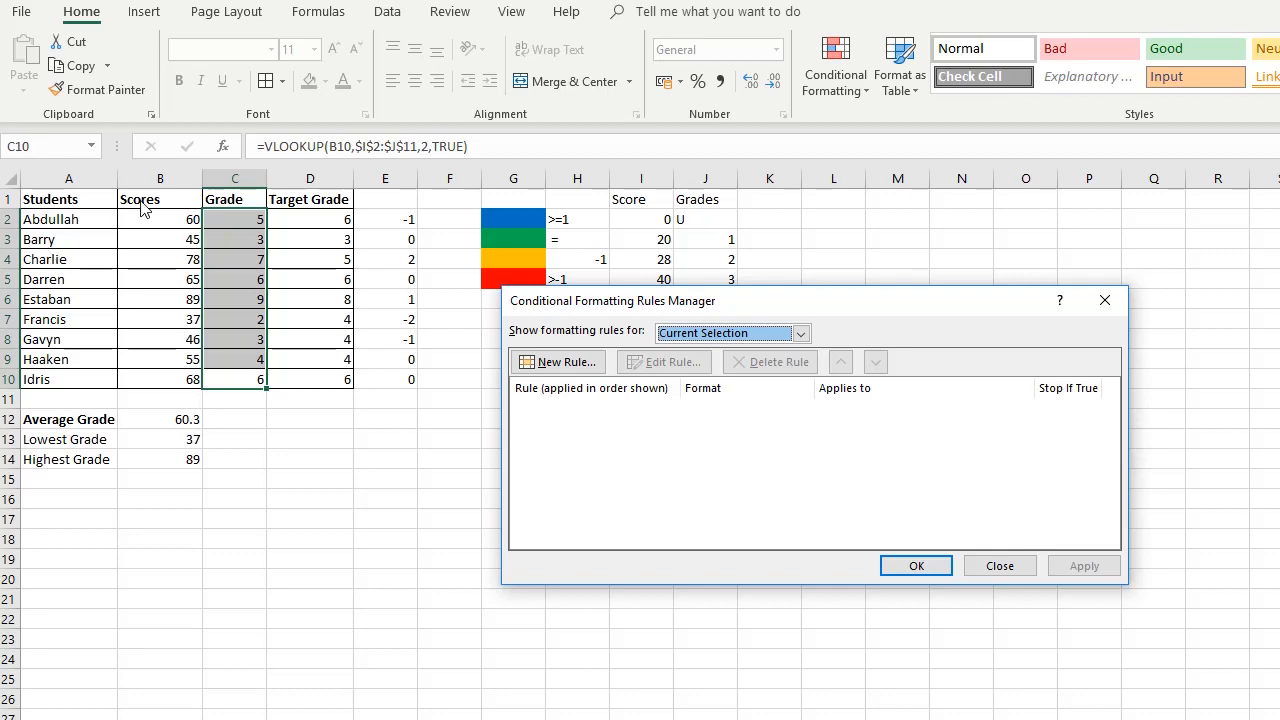
pyautogui.click(566, 362)
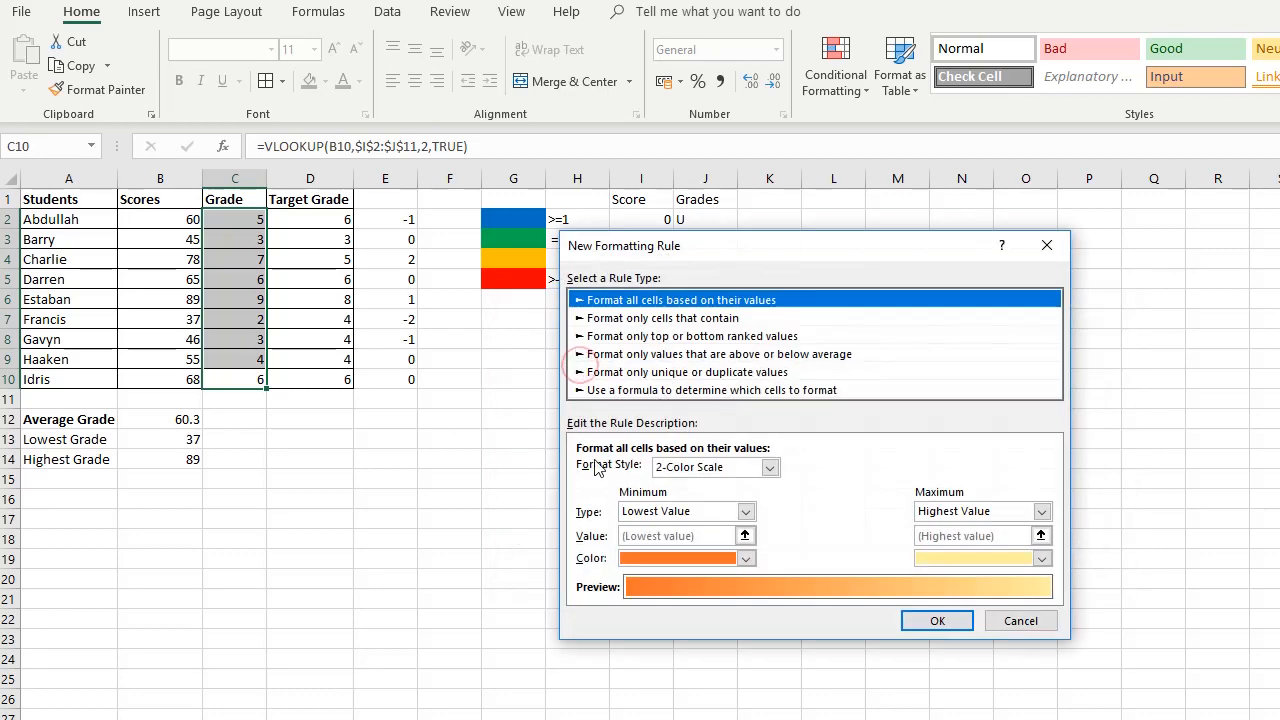
pyautogui.click(862, 392)
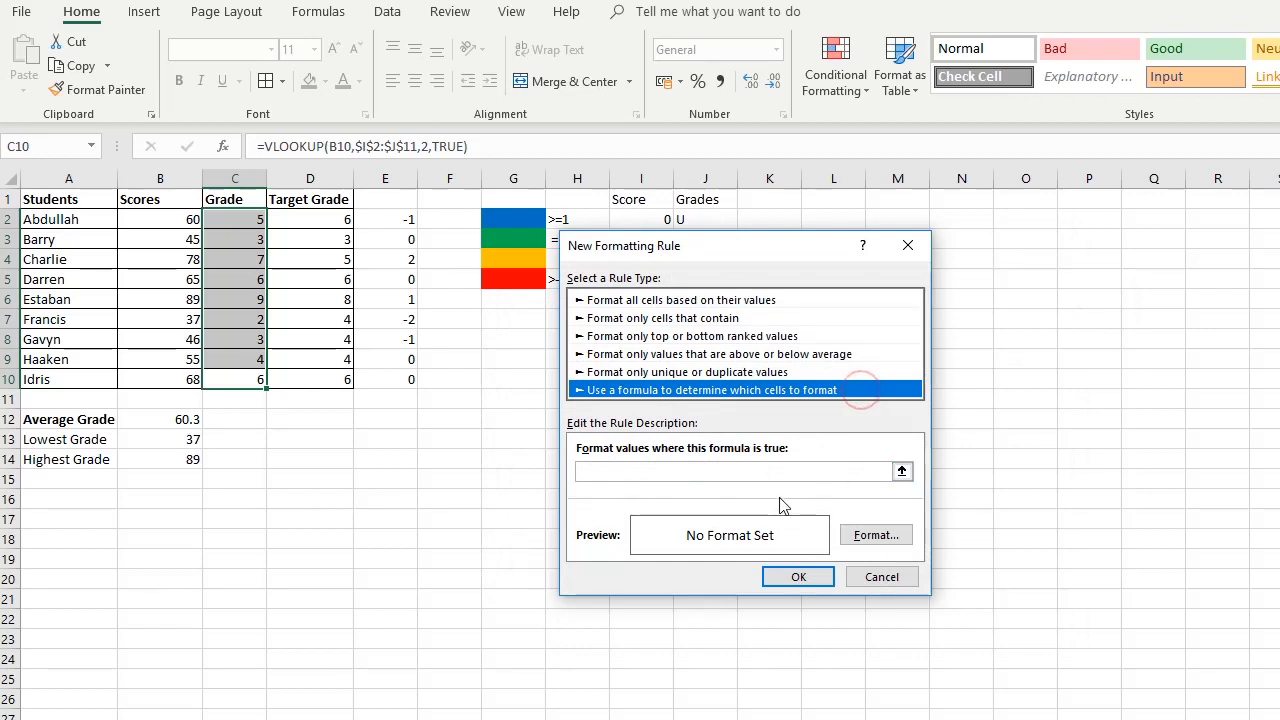
pyautogui.click(709, 472)
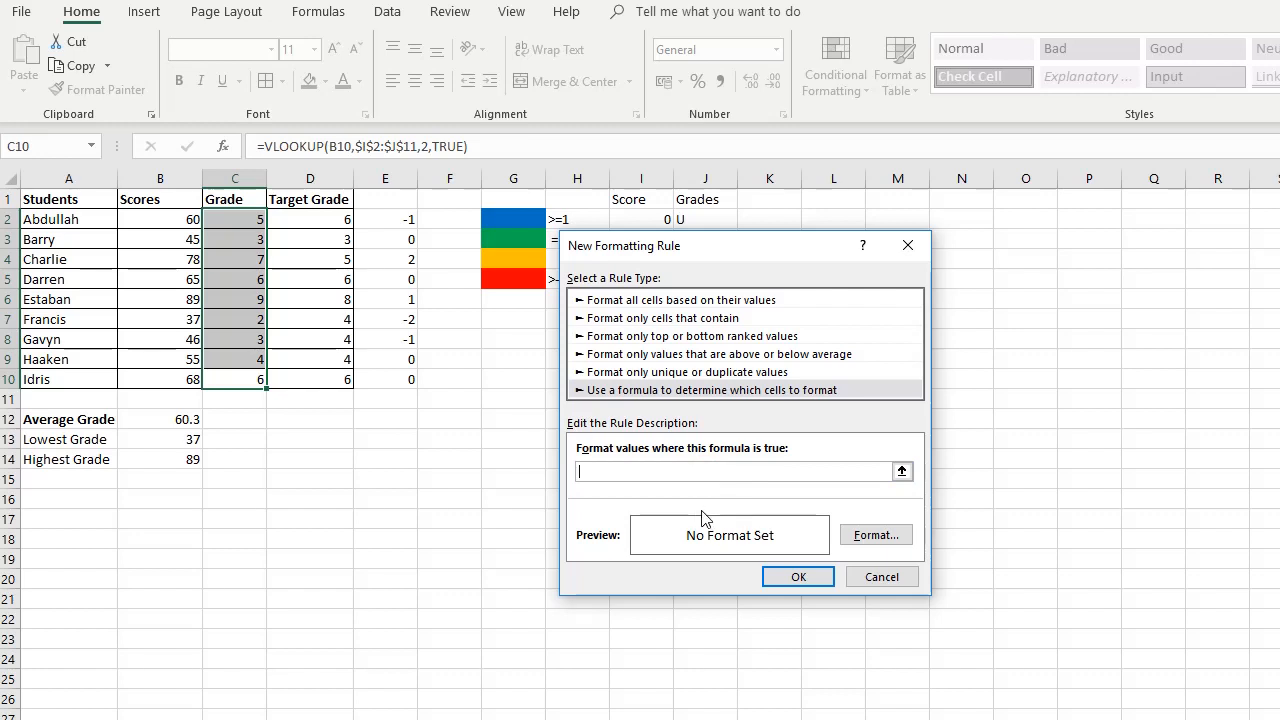
pyautogui.click(238, 220)
pyautogui.write('-')
pyautogui.click(297, 216)
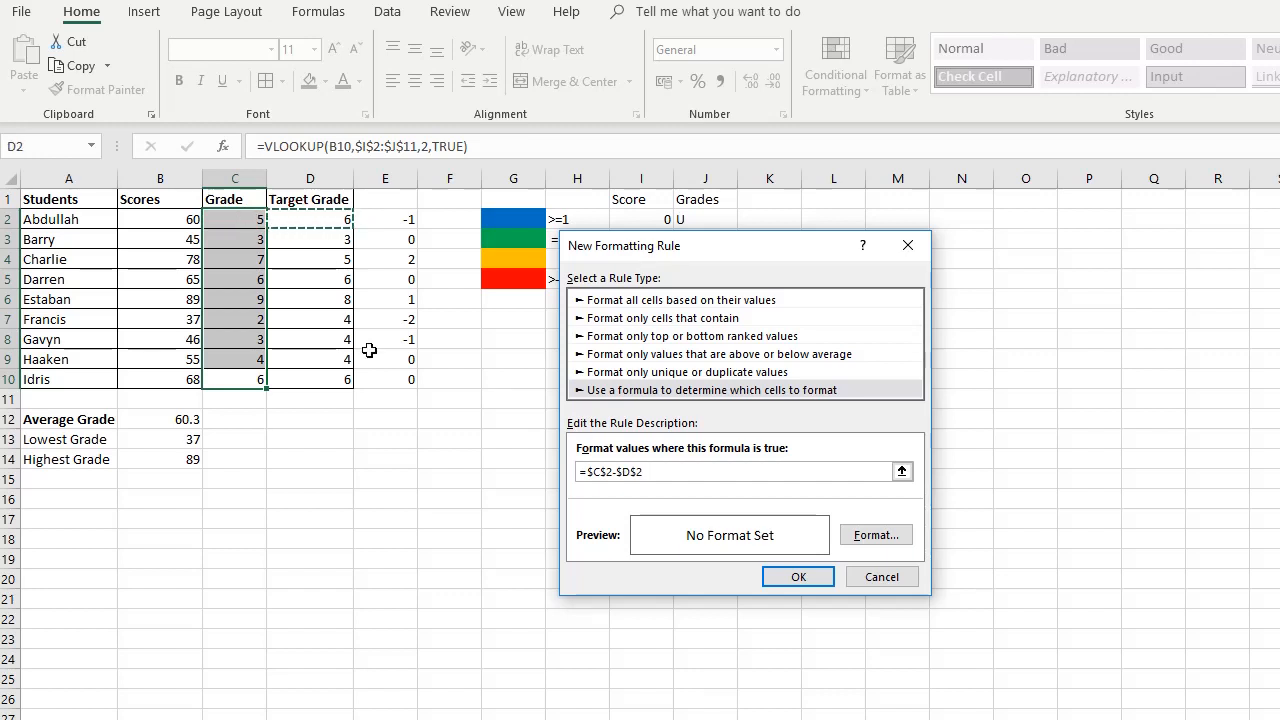
pyautogui.write('>=1')
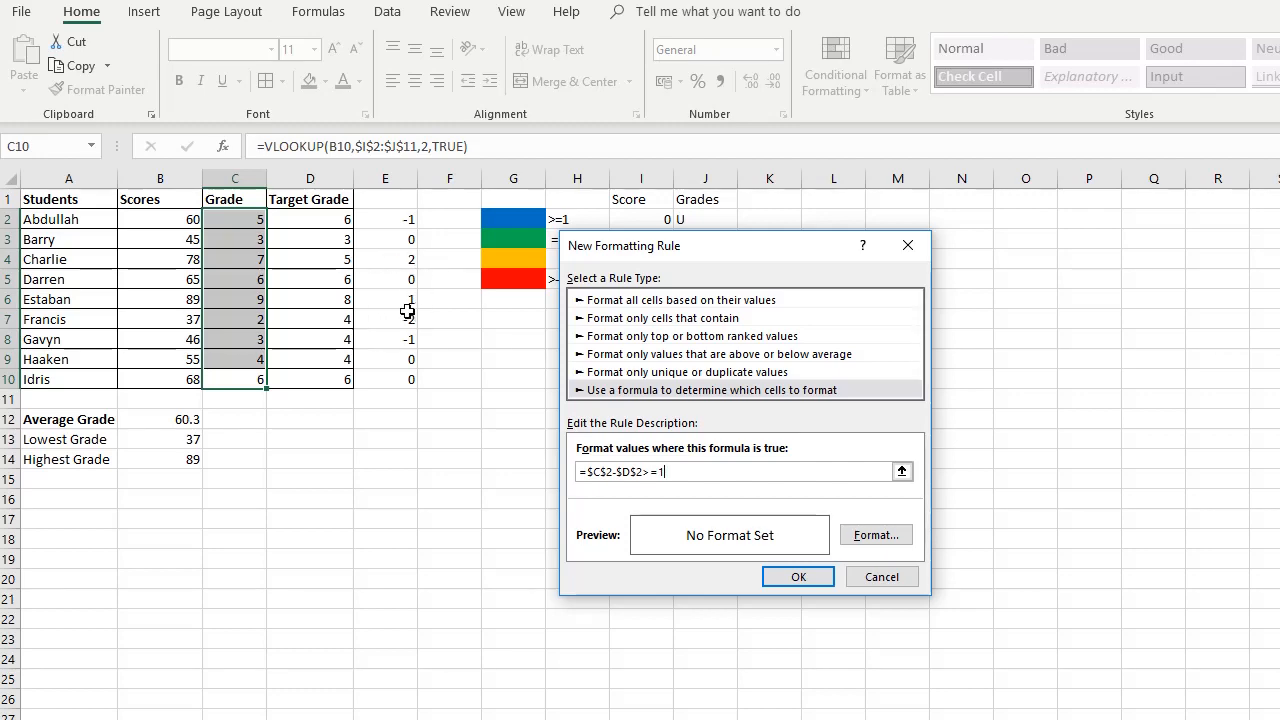
# - Set the new rule's format to the blue fill used in the colour key
pyautogui.click(877, 537)
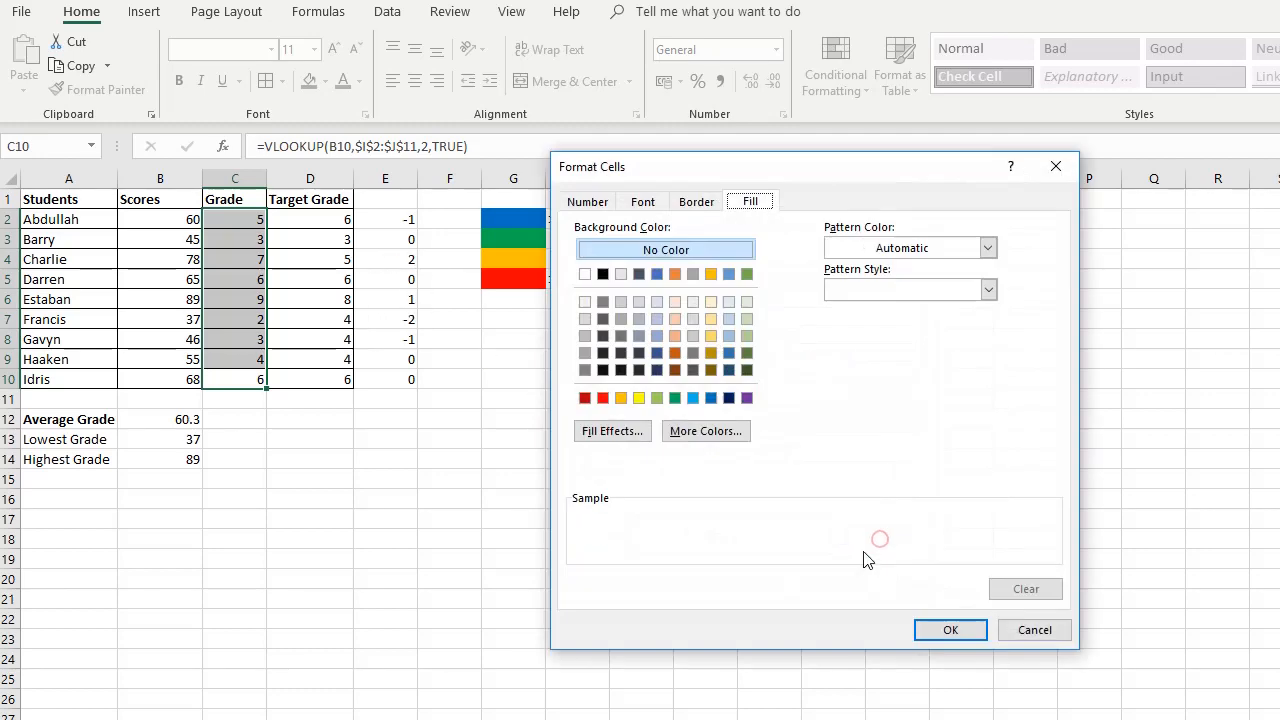
pyautogui.click(711, 398)
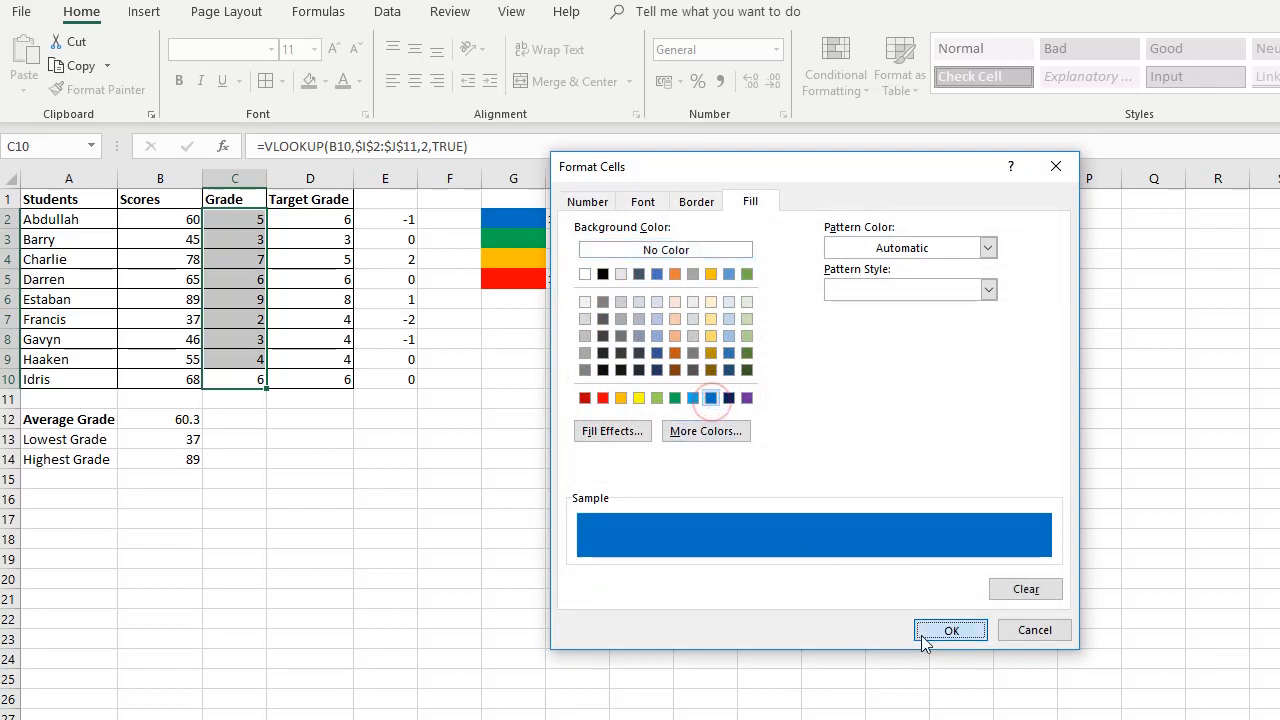
pyautogui.click(921, 633)
# - Wrap the subtraction in the rule formula in parentheses: =($C$2-$D$2)>=1
pyautogui.click(586, 472)
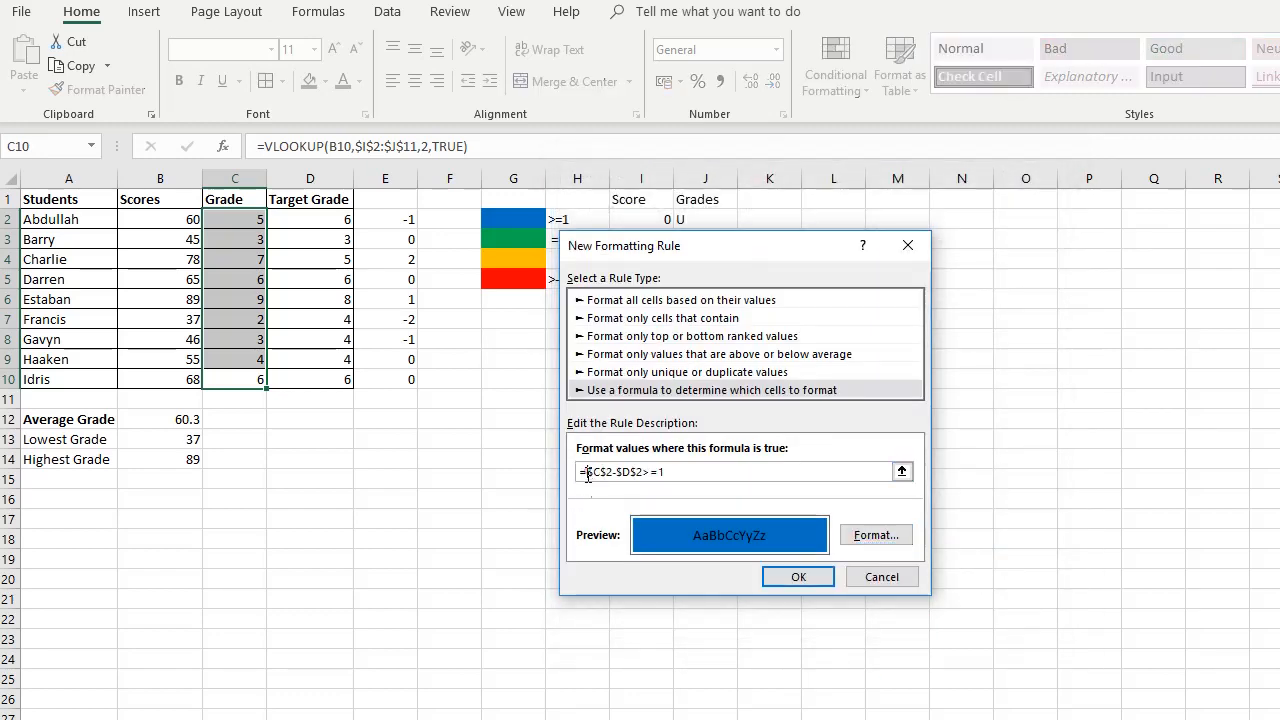
pyautogui.write('(')
pyautogui.click(650, 473)
pyautogui.write(')')
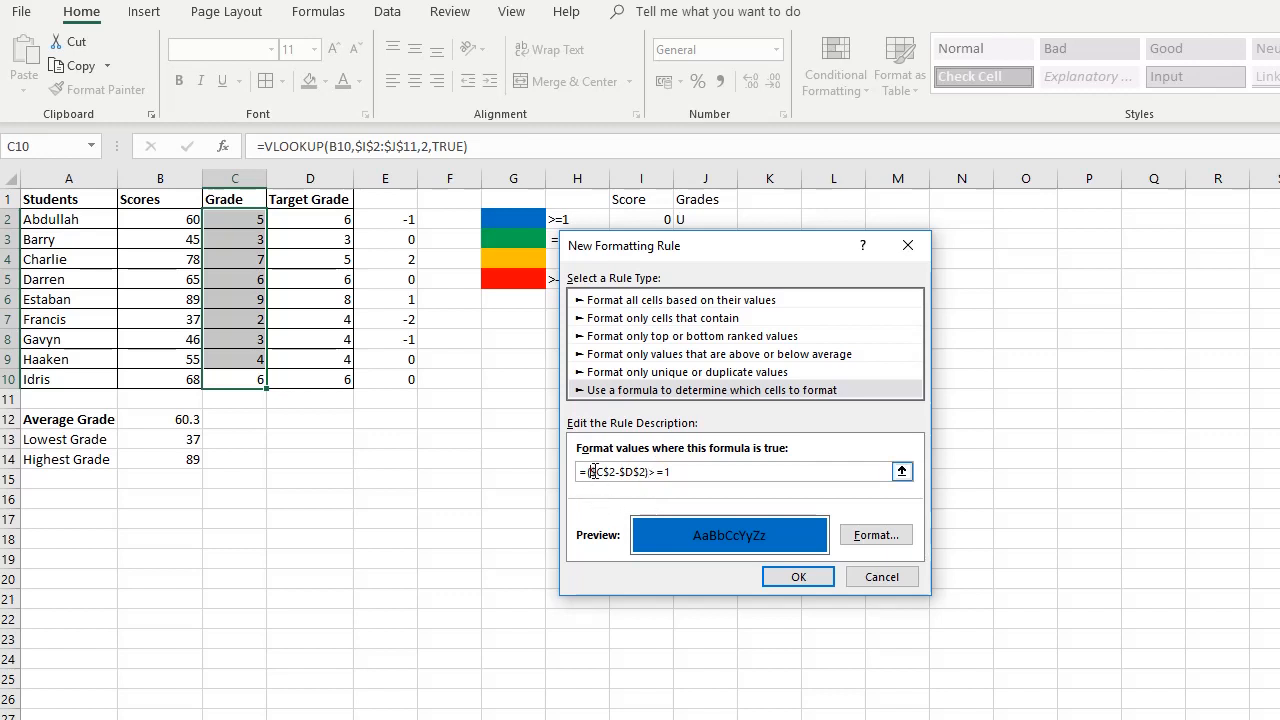
# - Make the cell references relative so the formula reads =(C2-D2)>=1, and apply the blue rule to the grades
pyautogui.press('Delete')
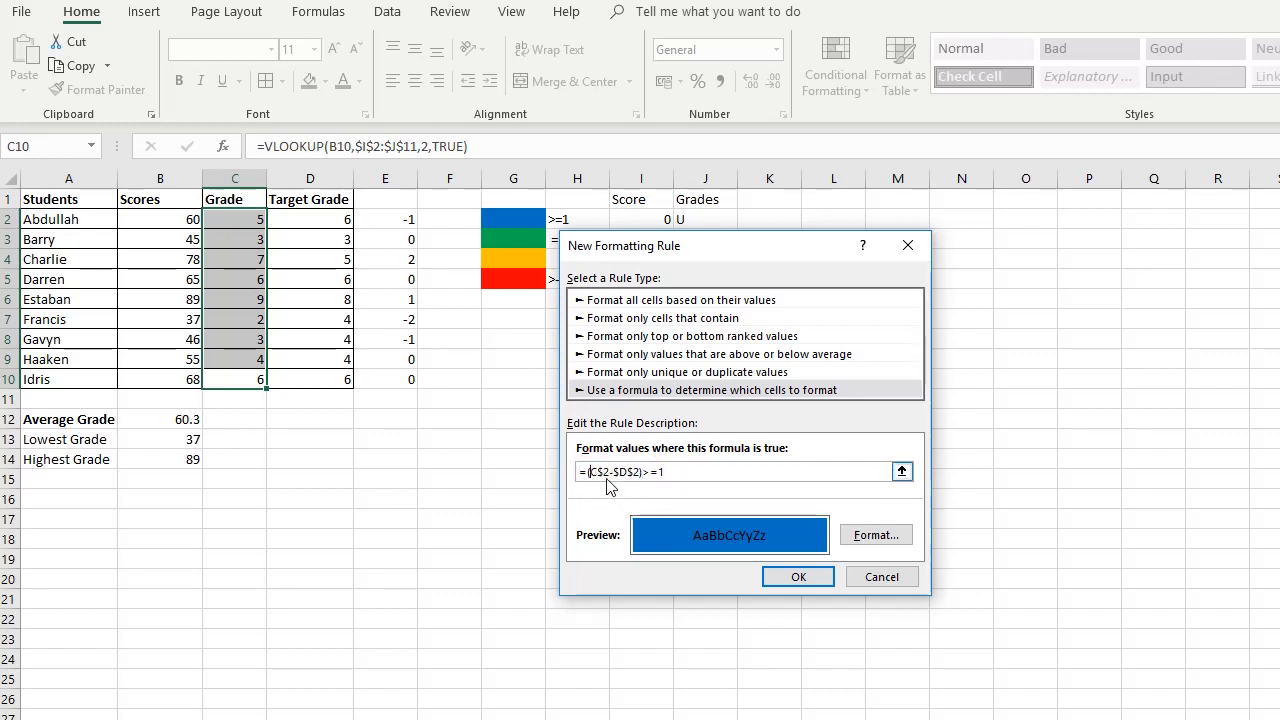
pyautogui.click(600, 470)
pyautogui.press('Delete')
pyautogui.click(611, 473)
pyautogui.press('Delete')
pyautogui.click(619, 472)
pyautogui.press('Delete')
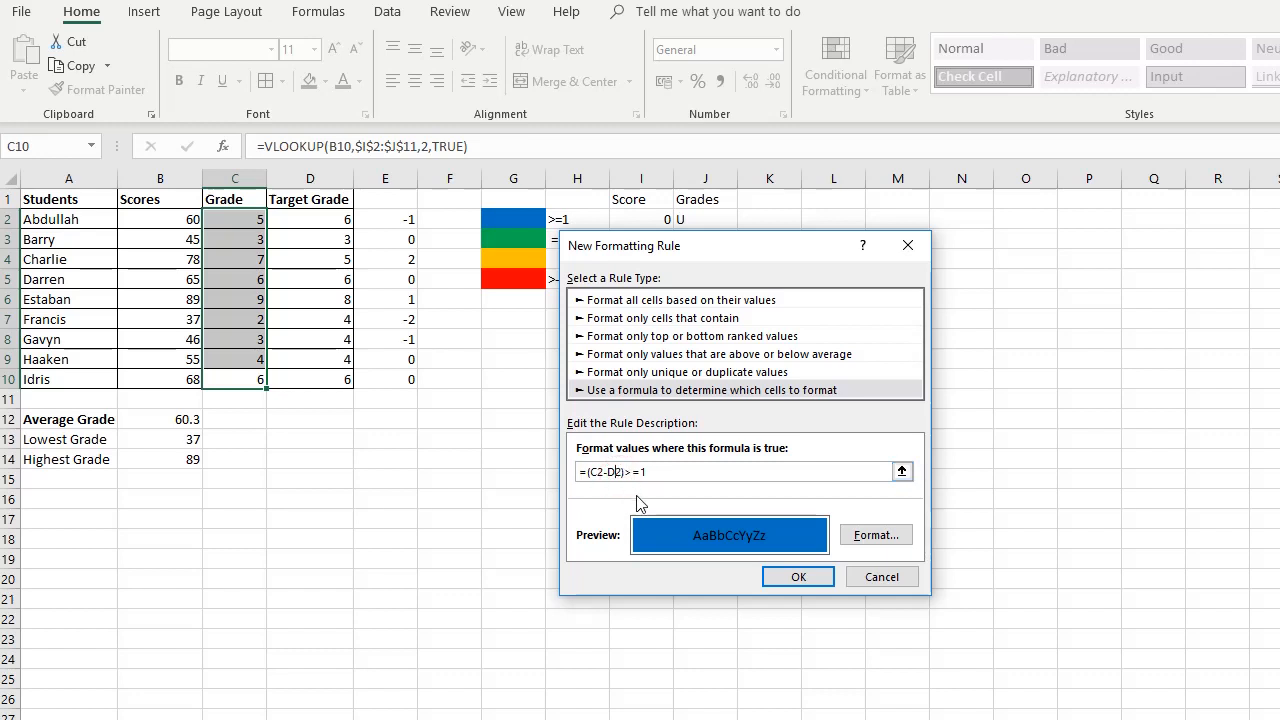
pyautogui.click(820, 580)
pyautogui.click(1078, 568)
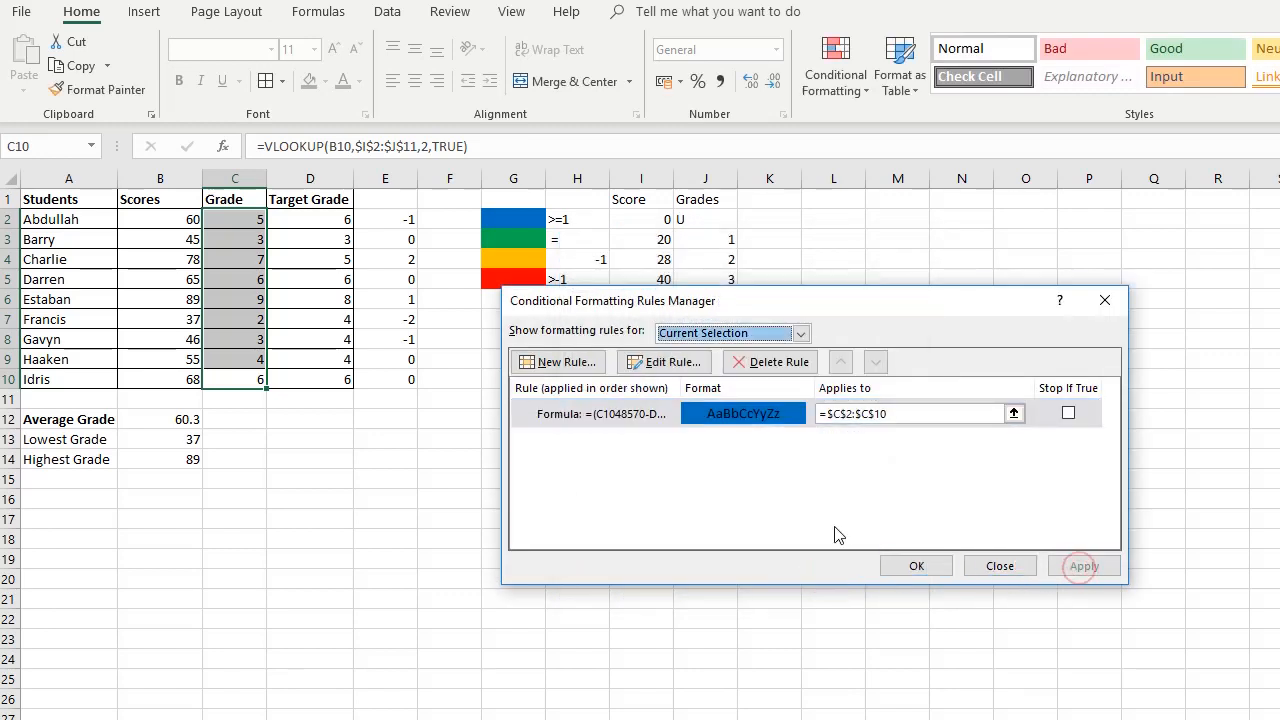
# - Replace the blue rule's formula with =$C$2-$D$2>=1 and apply it
pyautogui.click(563, 419)
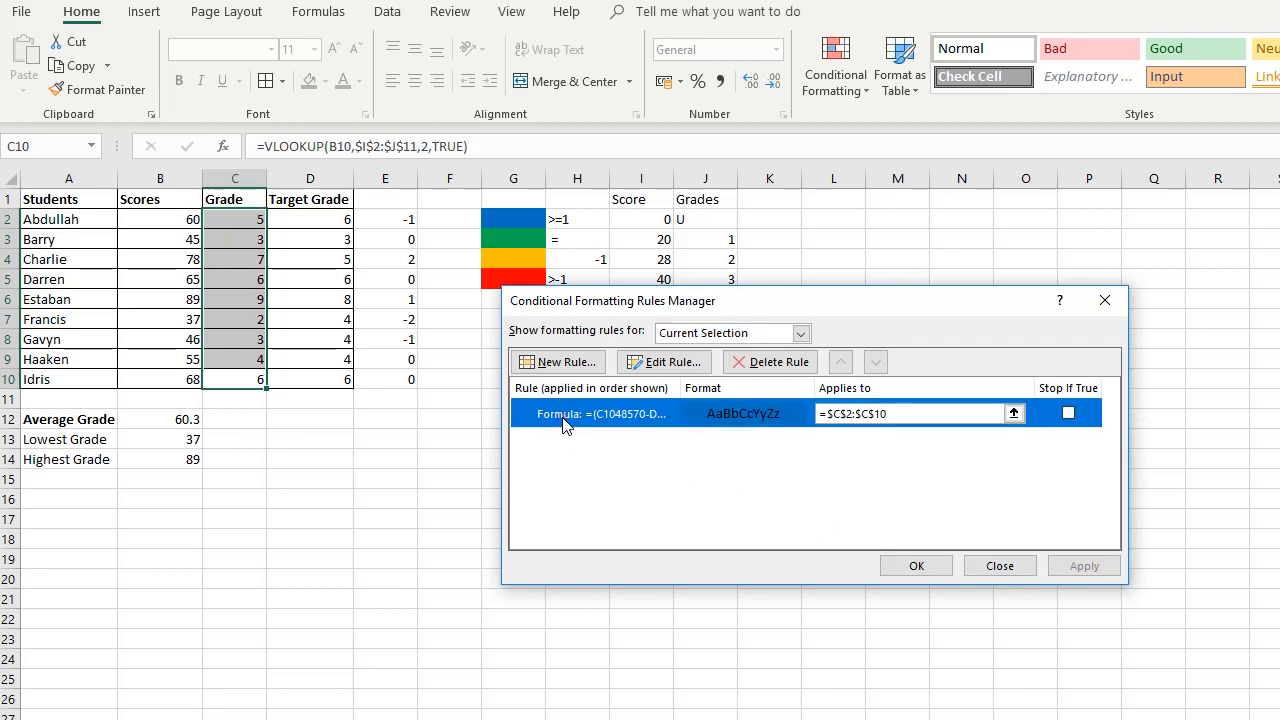
pyautogui.doubleClick(563, 424)
pyautogui.click(810, 494)
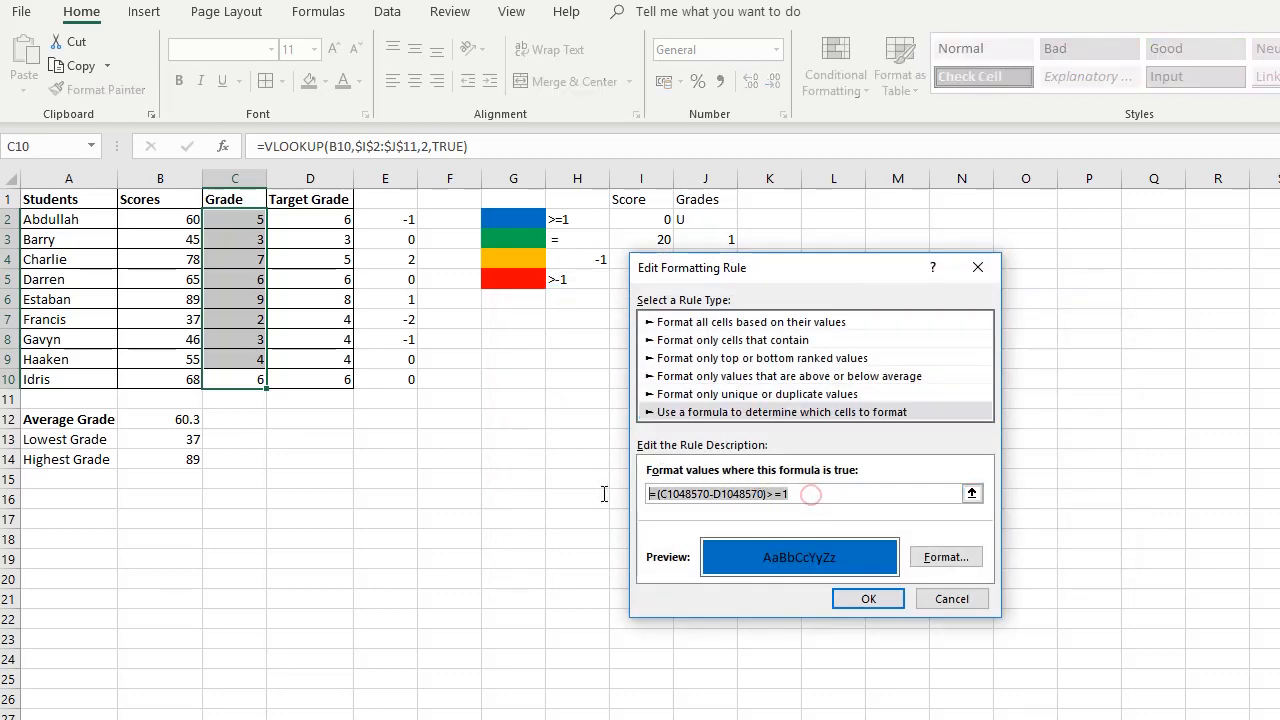
pyautogui.press('Delete')
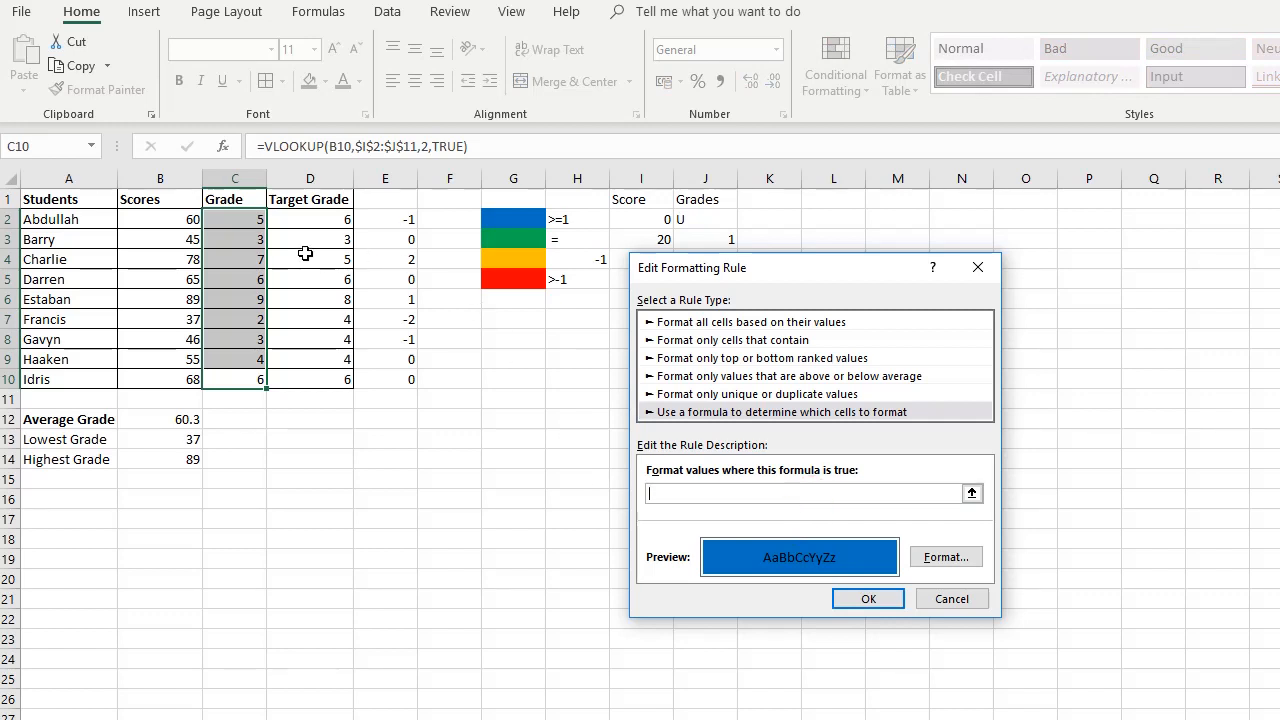
pyautogui.click(238, 225)
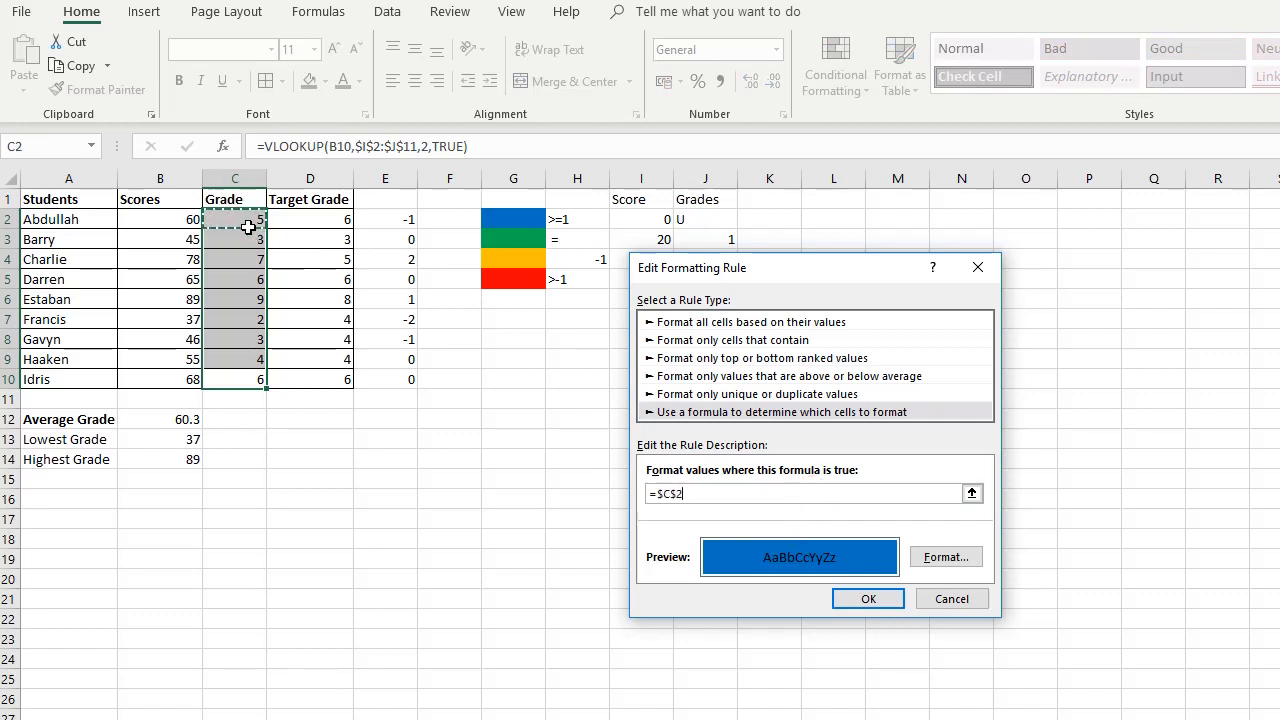
pyautogui.write('-')
pyautogui.click(315, 224)
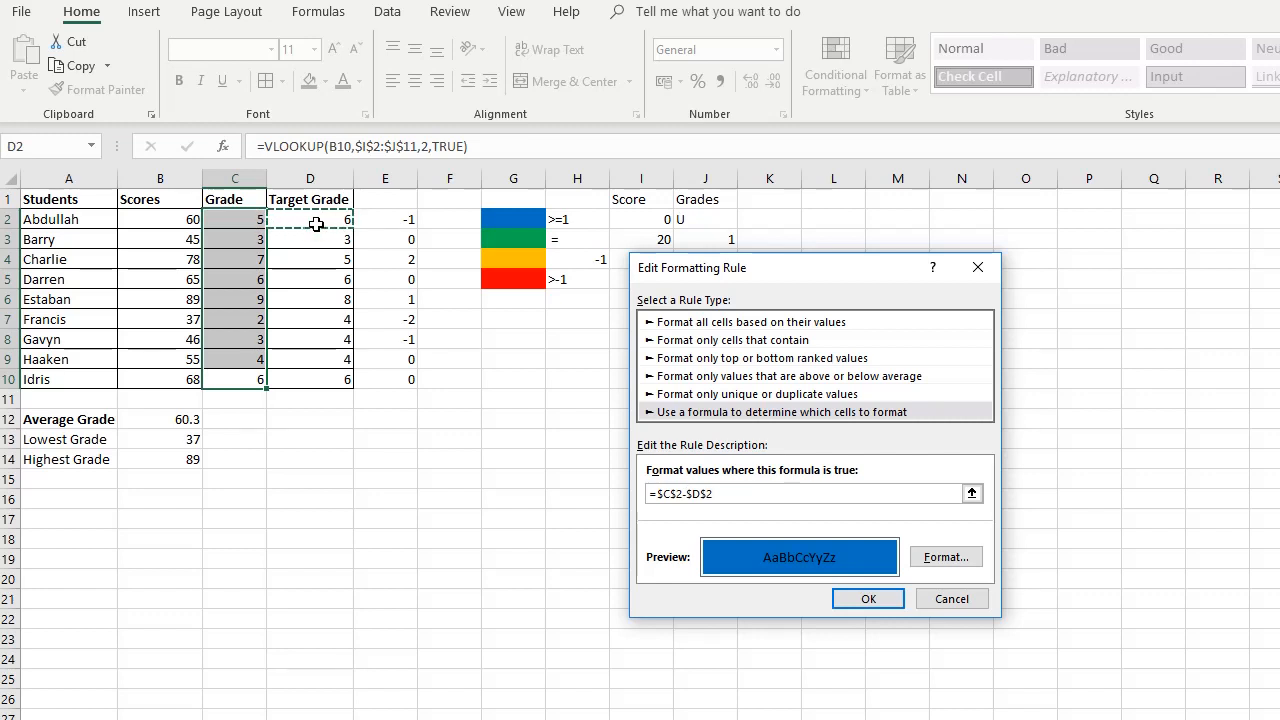
pyautogui.write('>=1')
pyautogui.click(880, 600)
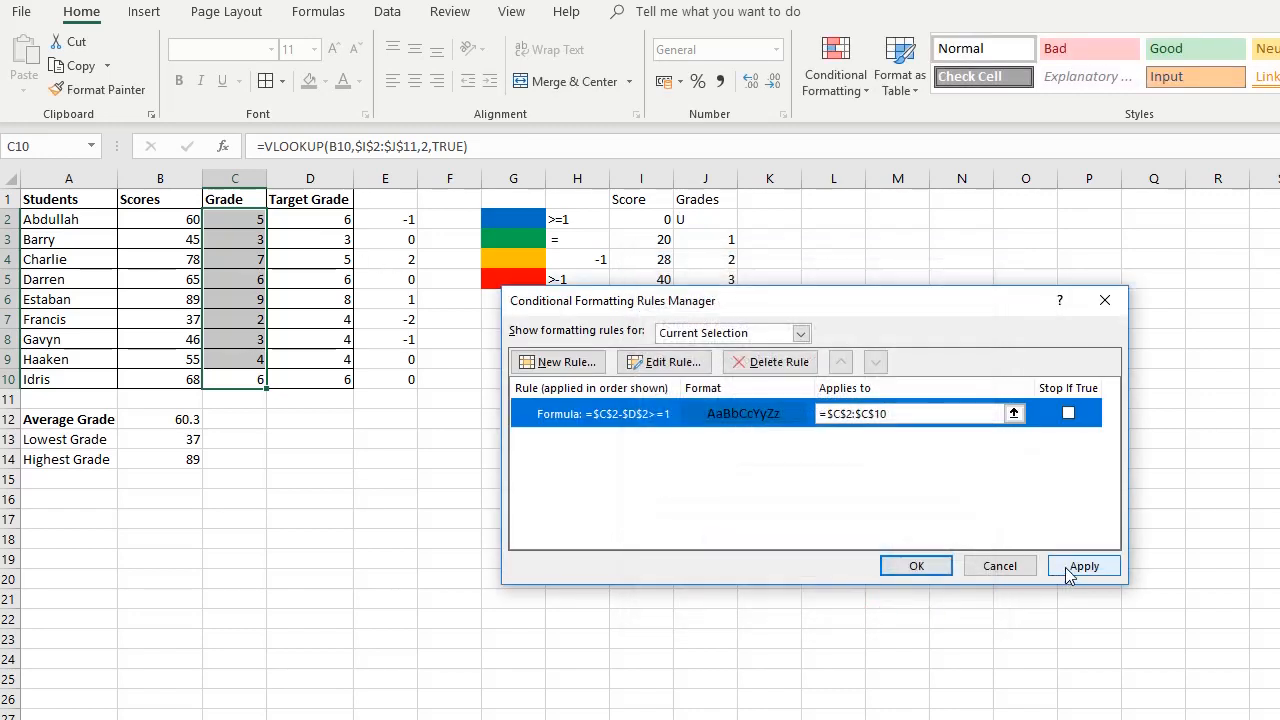
pyautogui.click(1082, 566)
# - Remove the dollar signs from the blue rule's formula so it reads =C2-D2>=1, and apply it
pyautogui.doubleClick(607, 413)
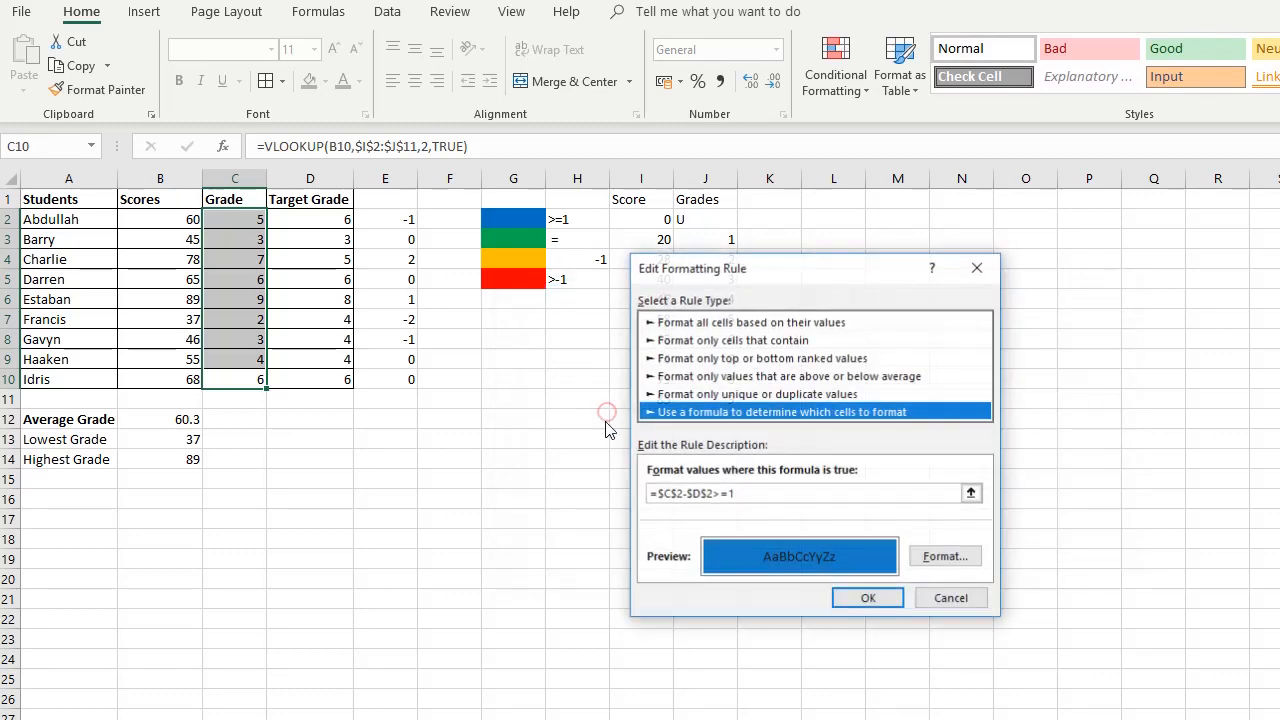
pyautogui.click(660, 493)
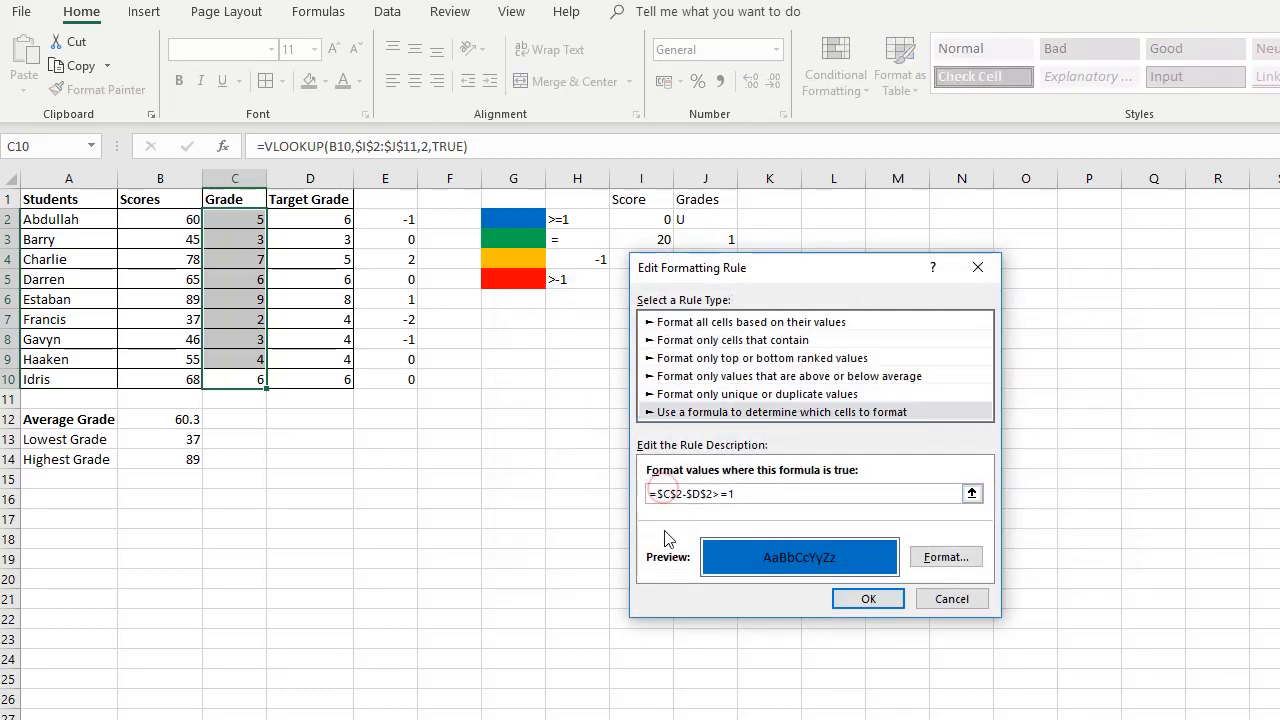
pyautogui.press('BackSpace')
pyautogui.click(671, 493)
pyautogui.press('BackSpace')
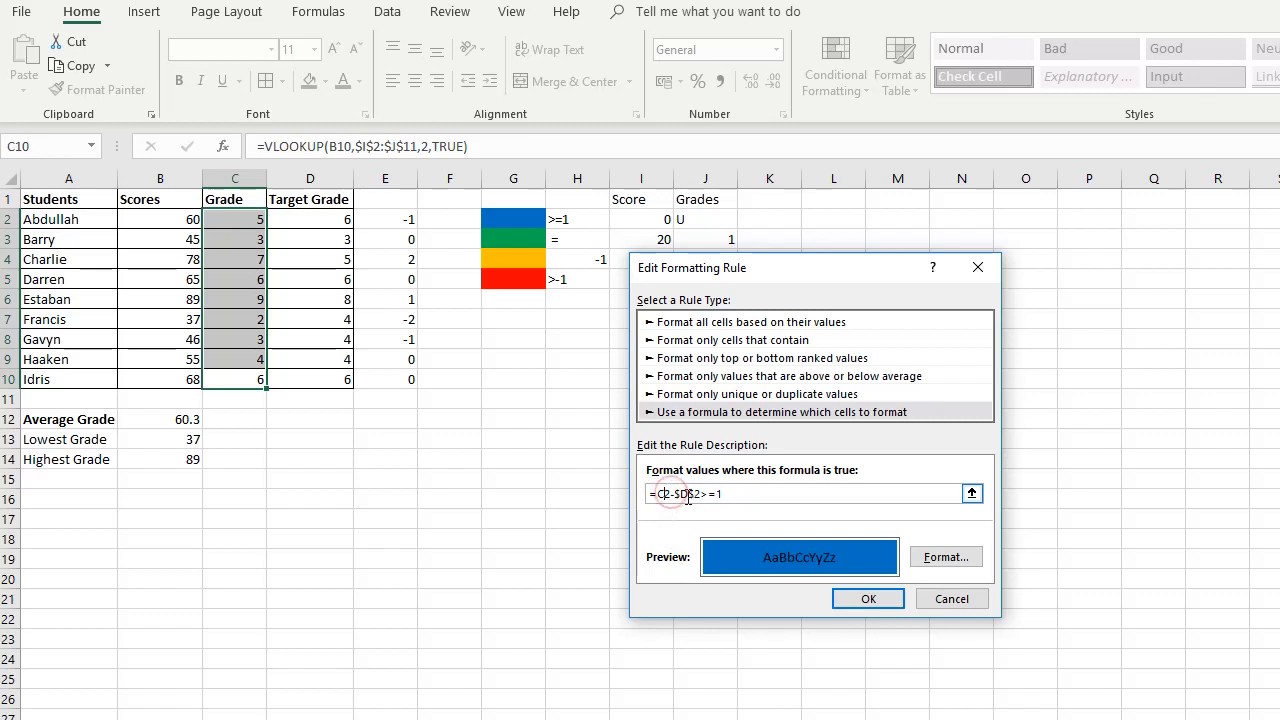
pyautogui.click(681, 496)
pyautogui.press('BackSpace')
pyautogui.click(687, 497)
pyautogui.press('BackSpace')
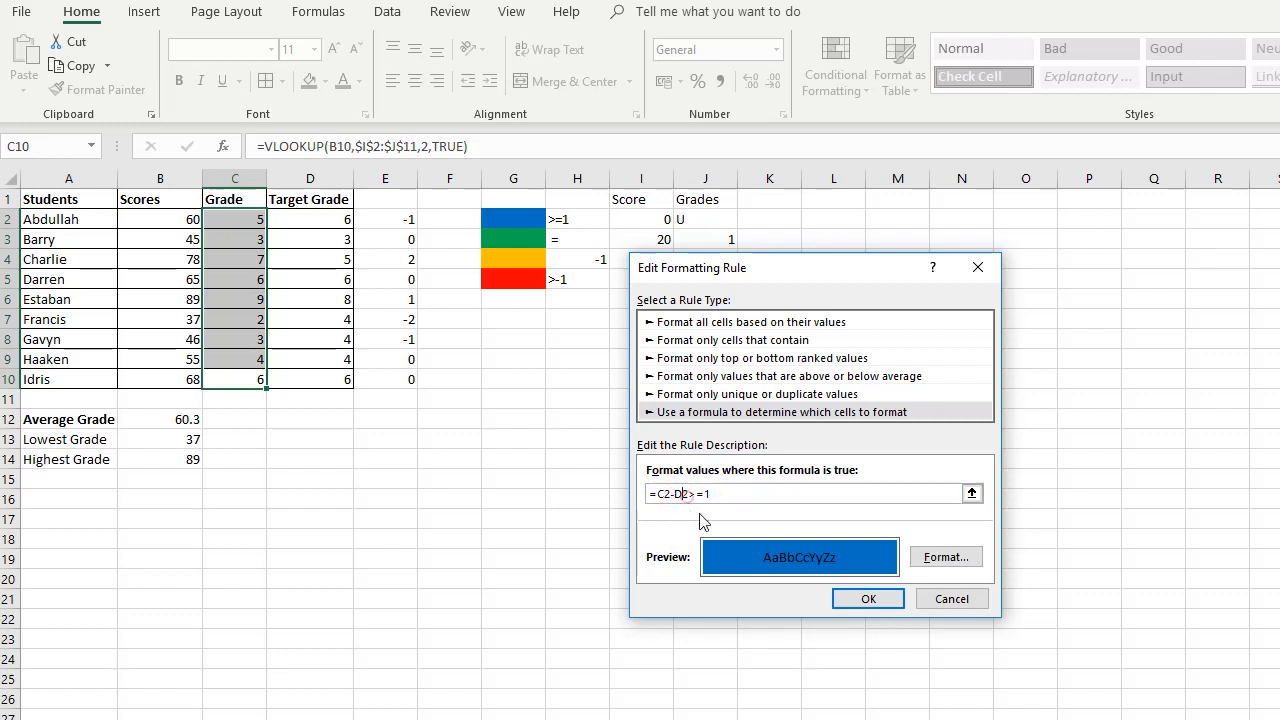
pyautogui.click(868, 600)
pyautogui.click(1084, 568)
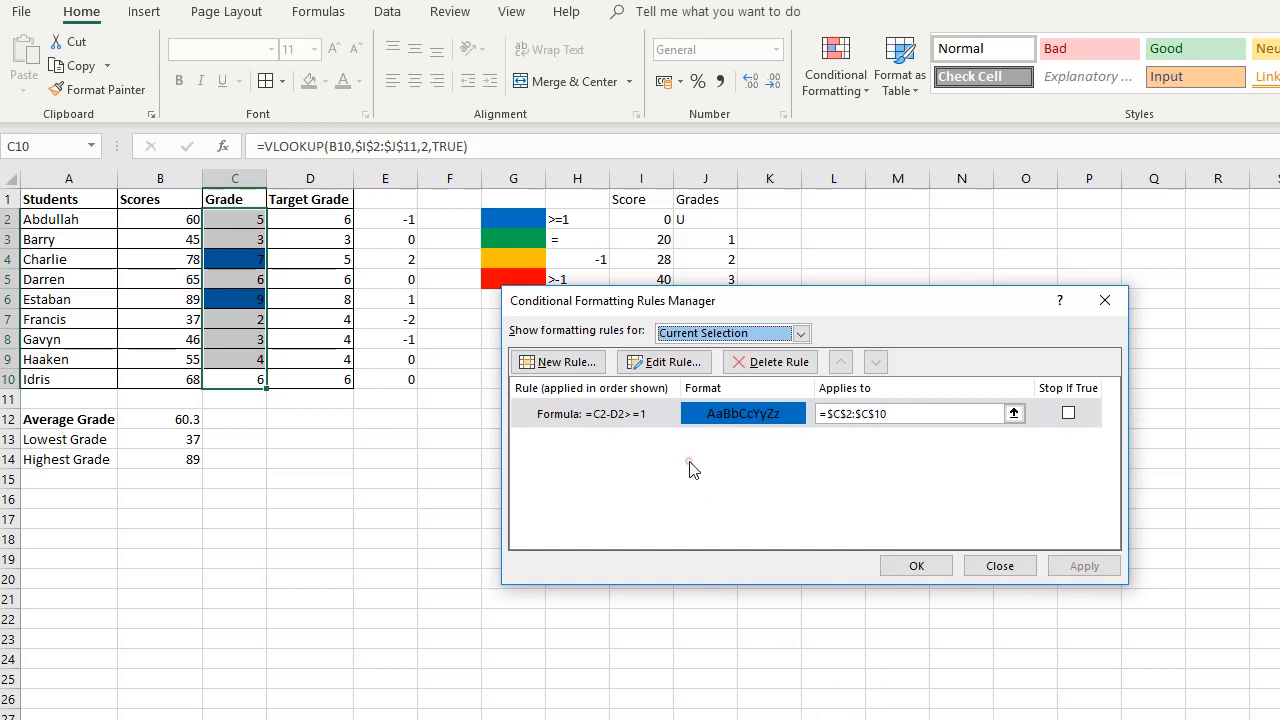
# - Start a second formula-based rule for the grades with the formula =$C$2-$D$2=0
pyautogui.click(593, 368)
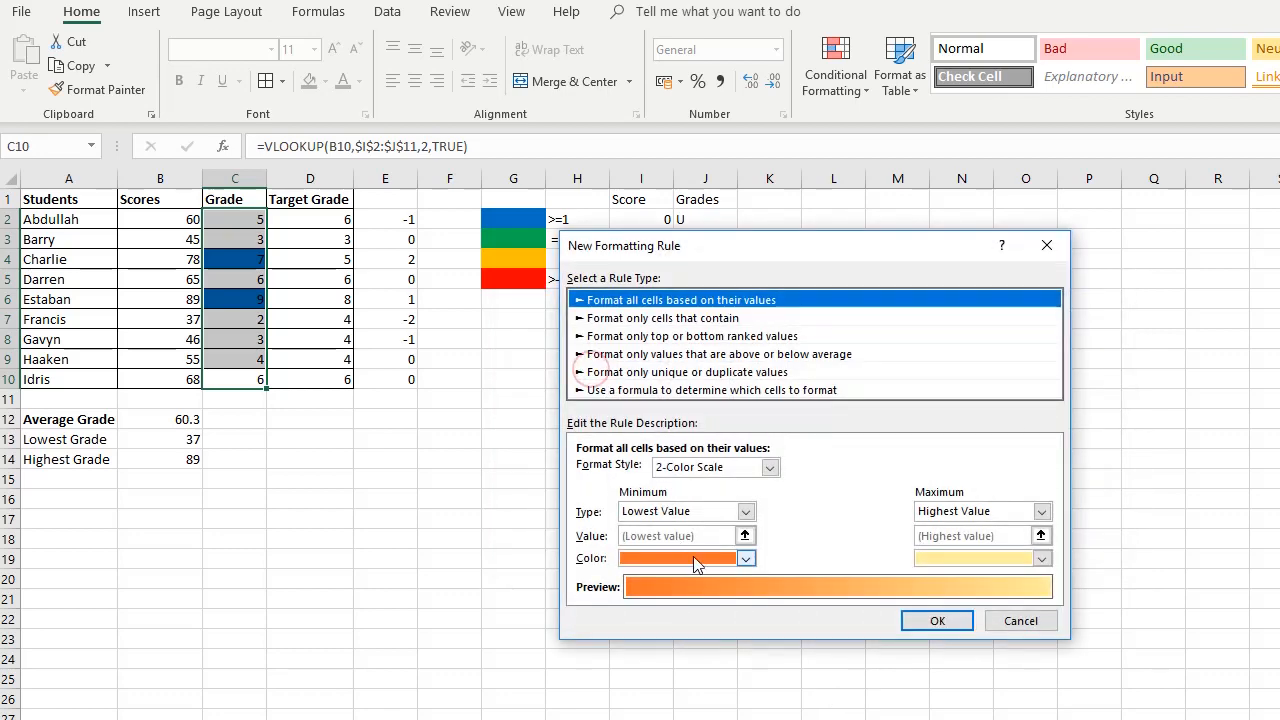
pyautogui.click(708, 393)
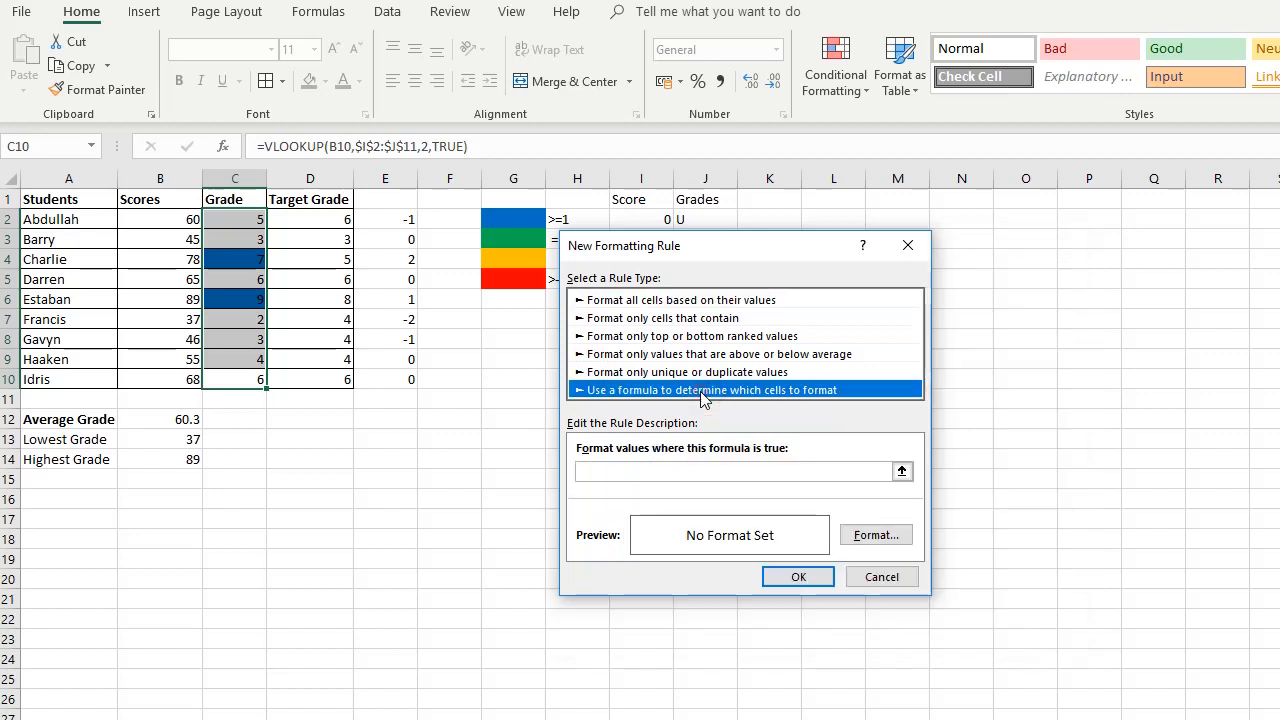
pyautogui.click(635, 470)
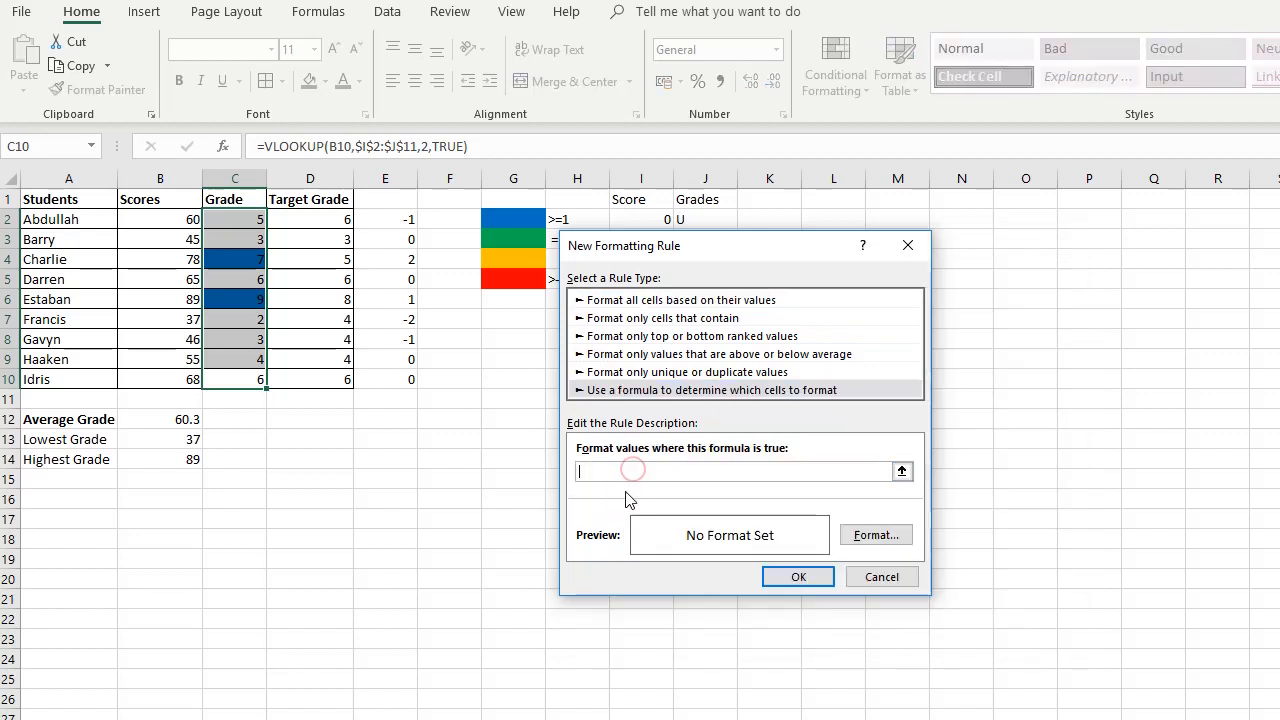
pyautogui.click(248, 222)
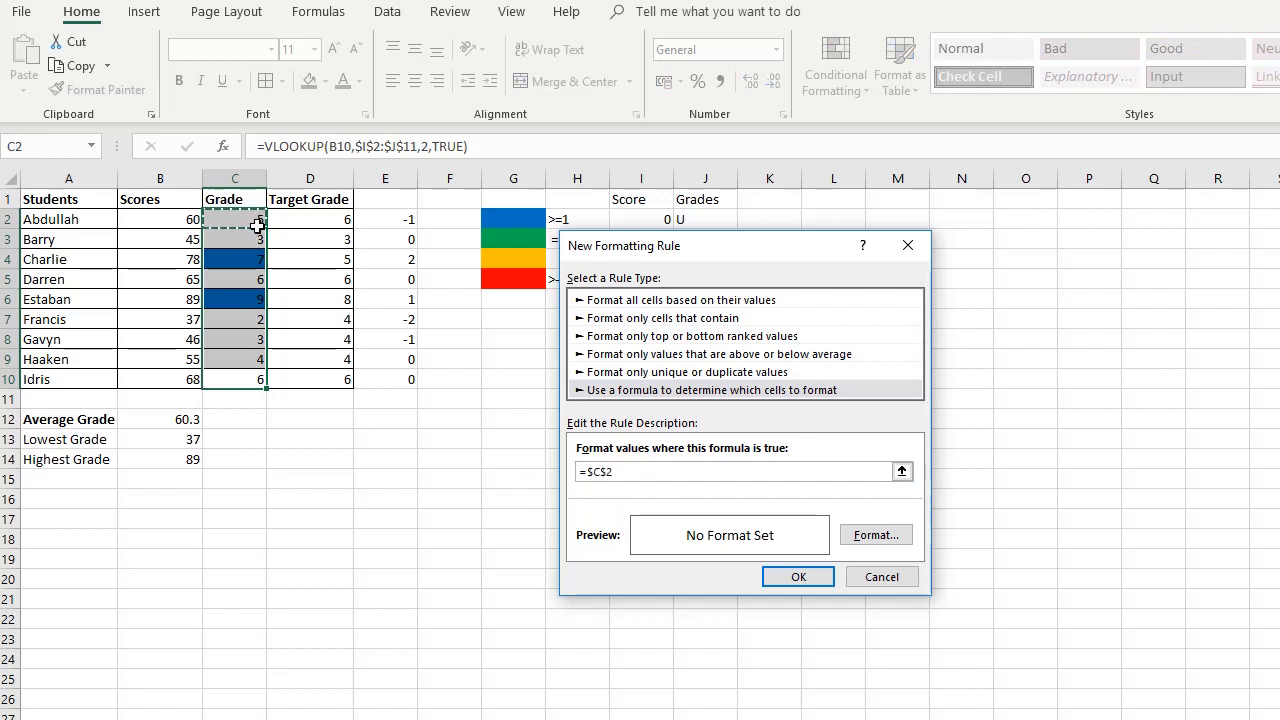
pyautogui.write('-')
pyautogui.click(314, 223)
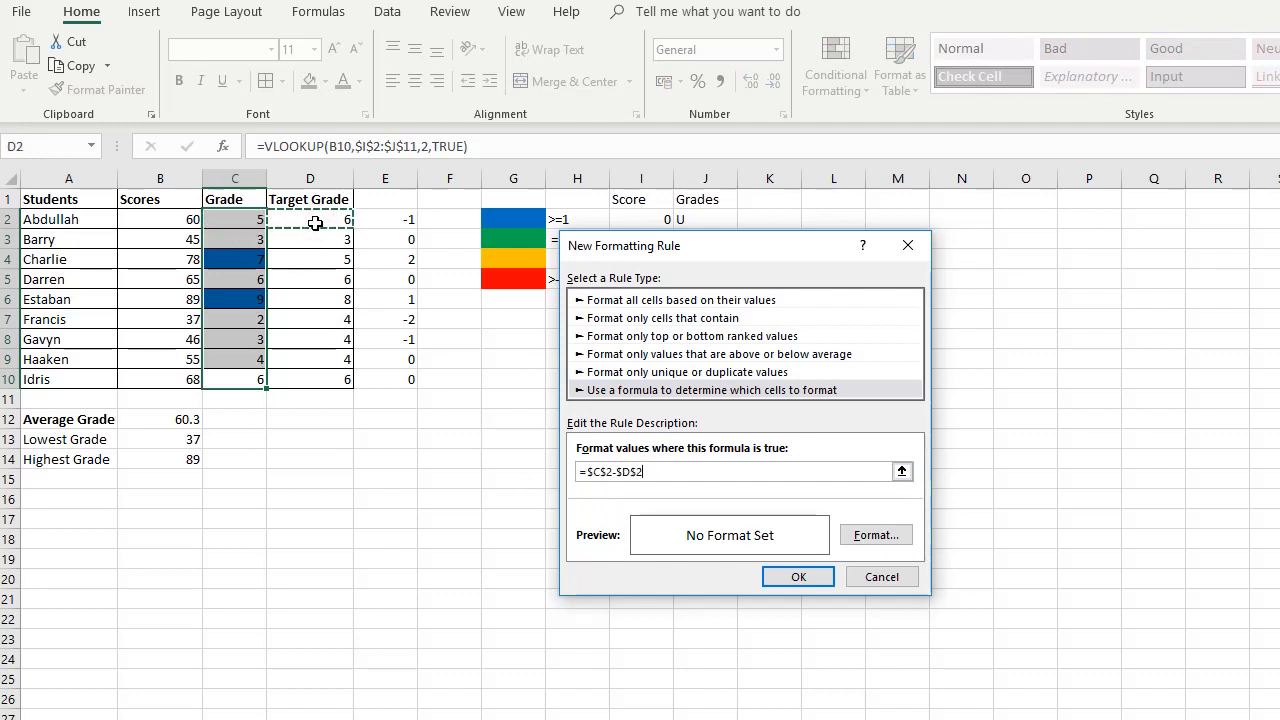
pyautogui.write('=0')
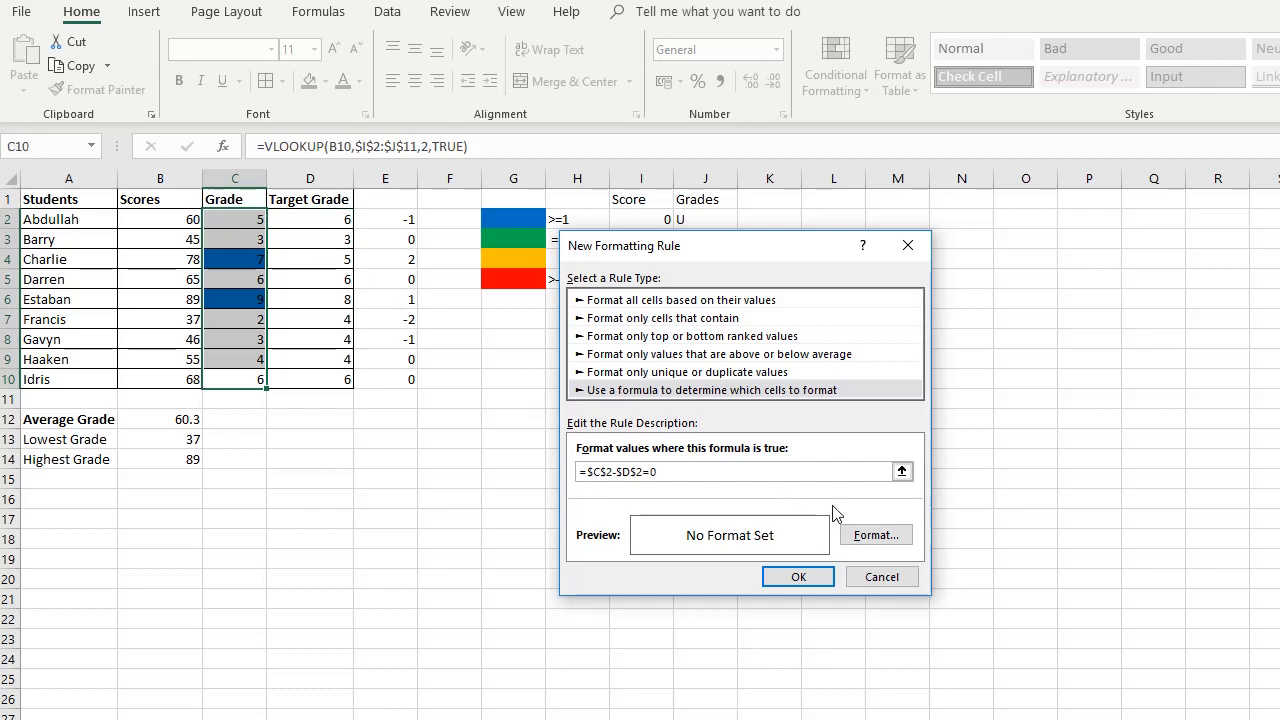
# - Set the second rule's format to the green fill used in the colour key
pyautogui.click(866, 535)
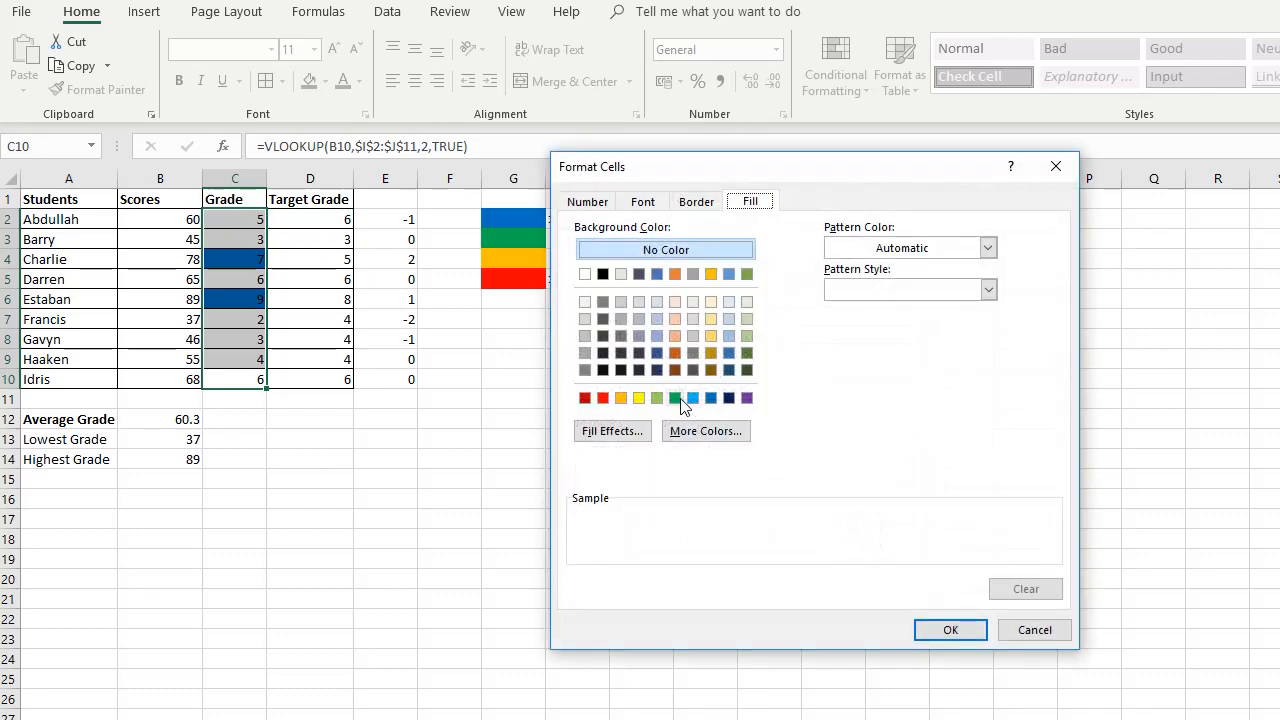
pyautogui.click(680, 399)
pyautogui.click(967, 634)
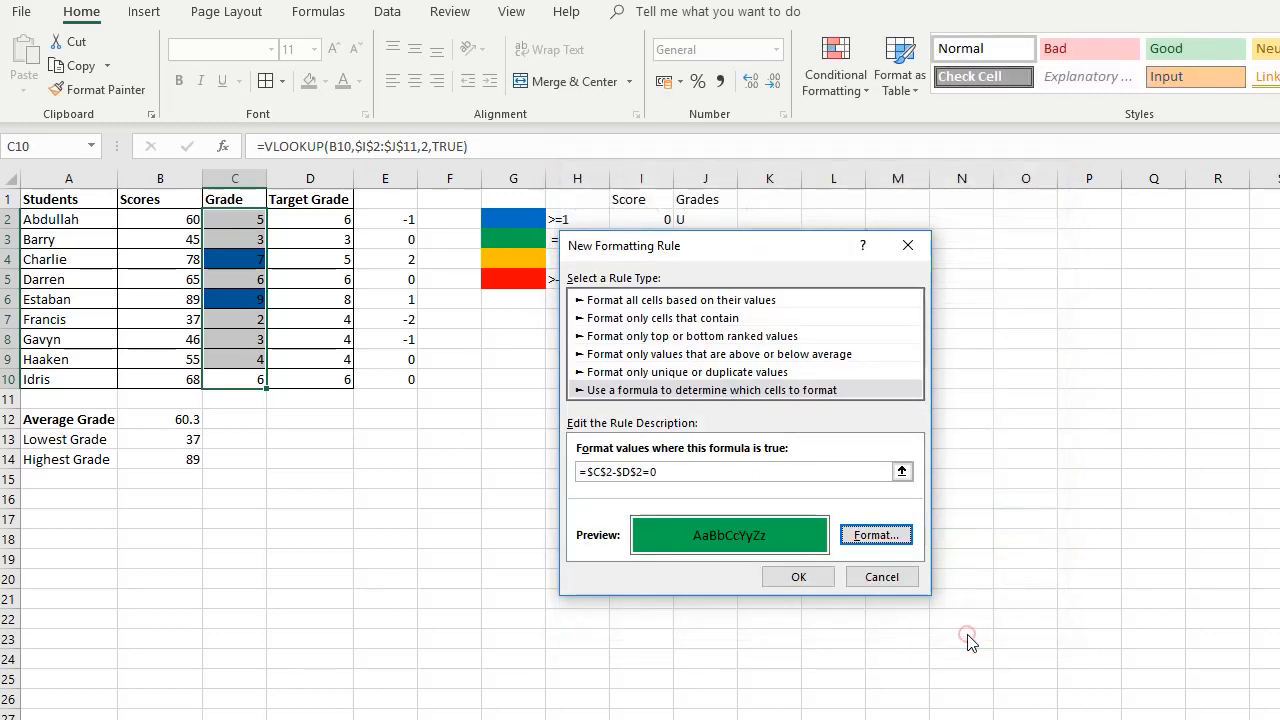
# - Remove the dollar signs from the green rule's formula so it reads =C2-D2=0, and apply it to the grades
pyautogui.click(593, 472)
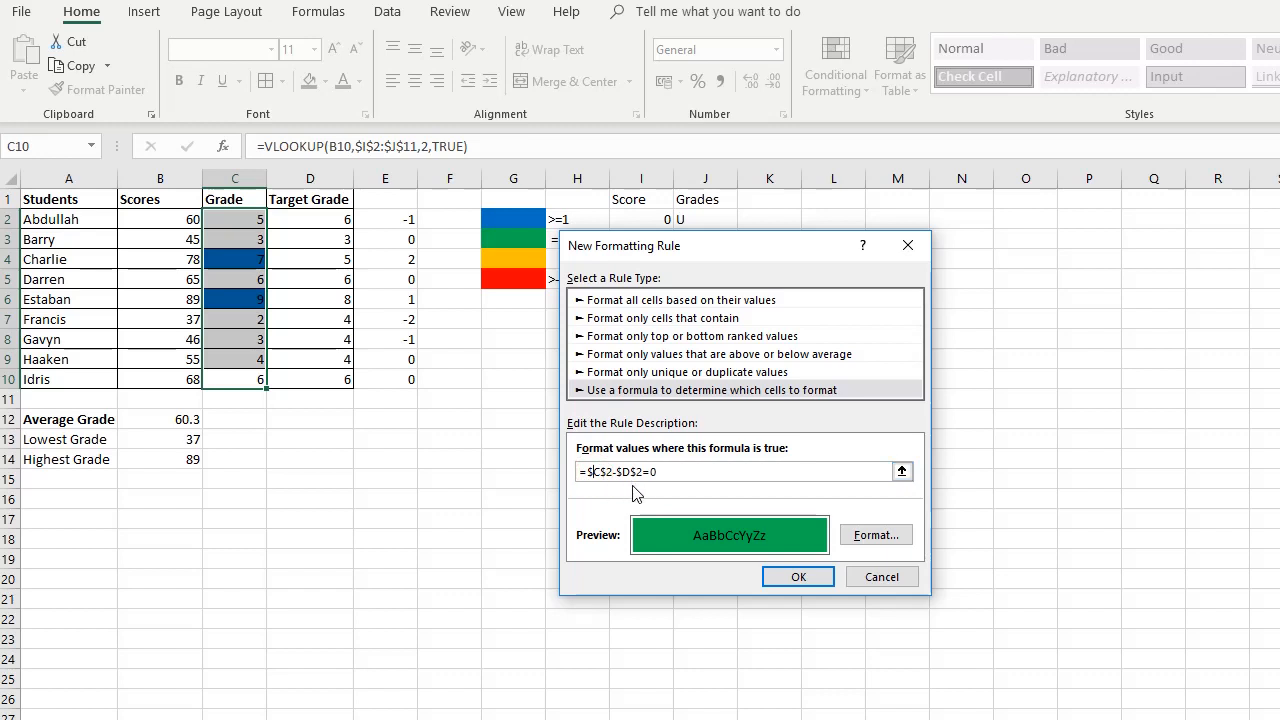
pyautogui.press('BackSpace')
pyautogui.click(598, 472)
pyautogui.press('BackSpace')
pyautogui.click(606, 472)
pyautogui.press('BackSpace')
pyautogui.click(620, 474)
pyautogui.press('BackSpace')
pyautogui.click(806, 579)
pyautogui.click(1088, 567)
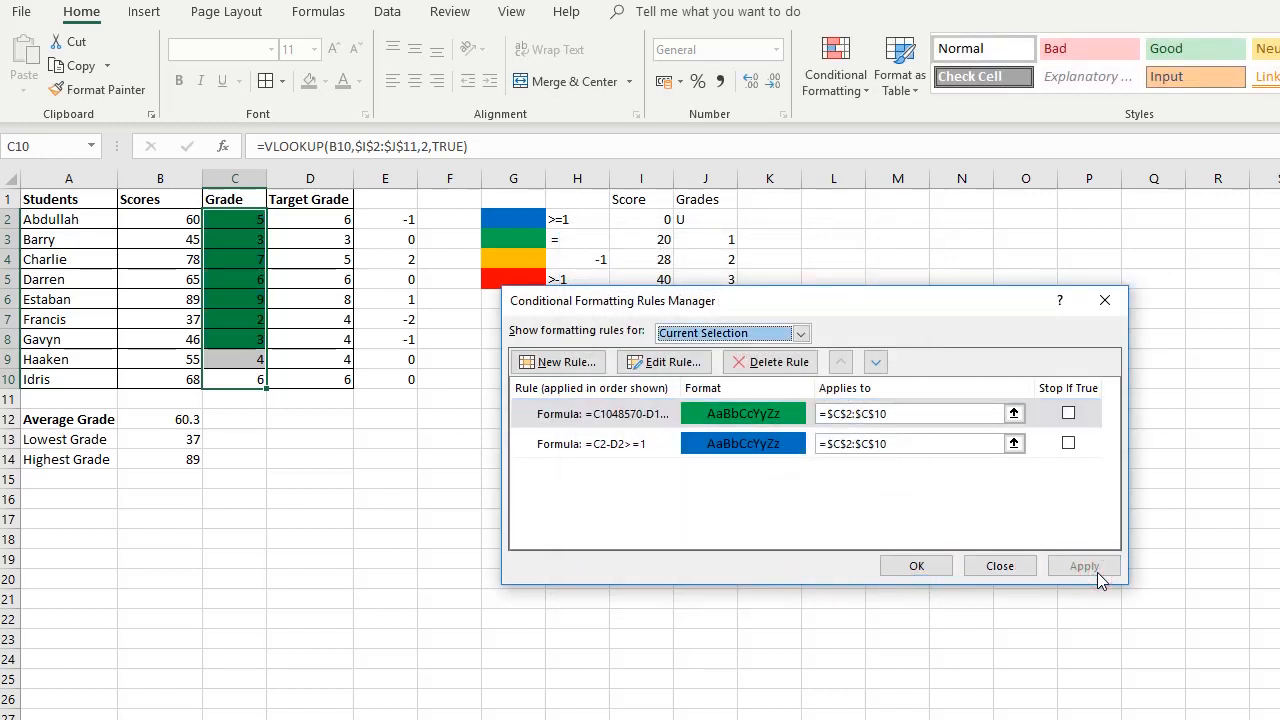
# - Replace the green rule's formula with =$C$2-$D$2=0, referencing the first student's grade and target grade cells
pyautogui.doubleClick(617, 416)
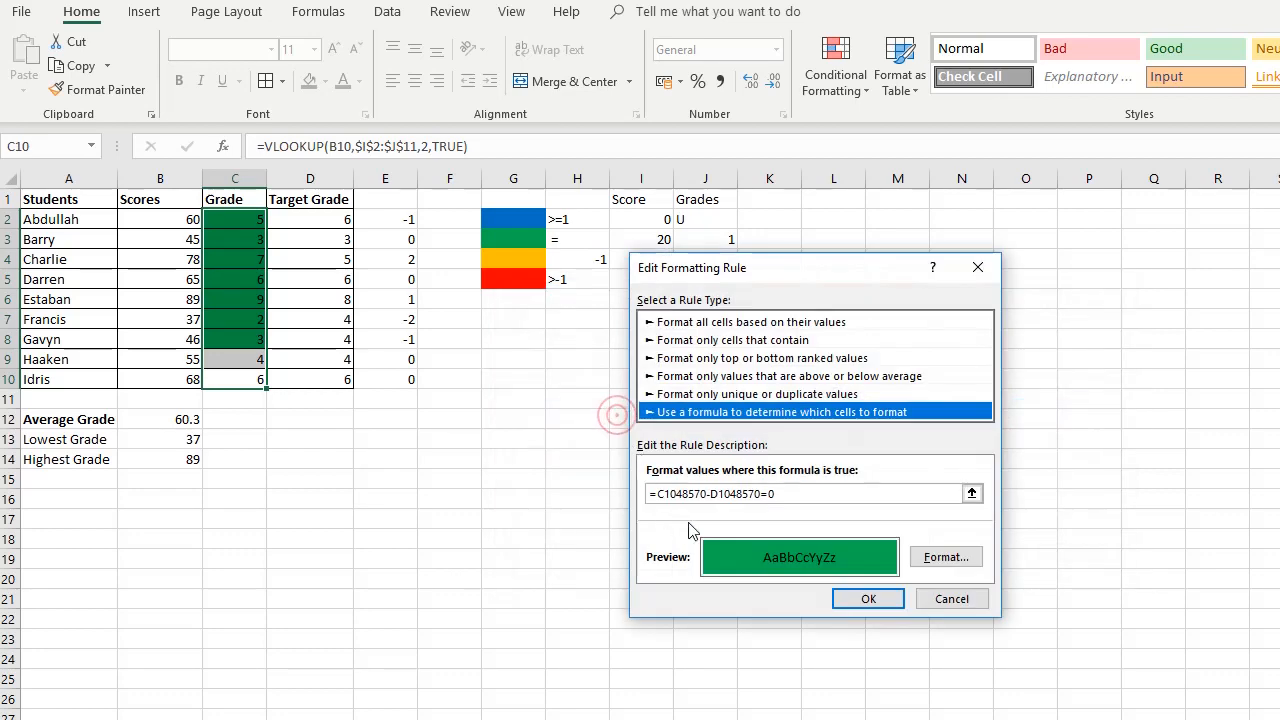
pyautogui.click(800, 494)
pyautogui.press('BackSpace')
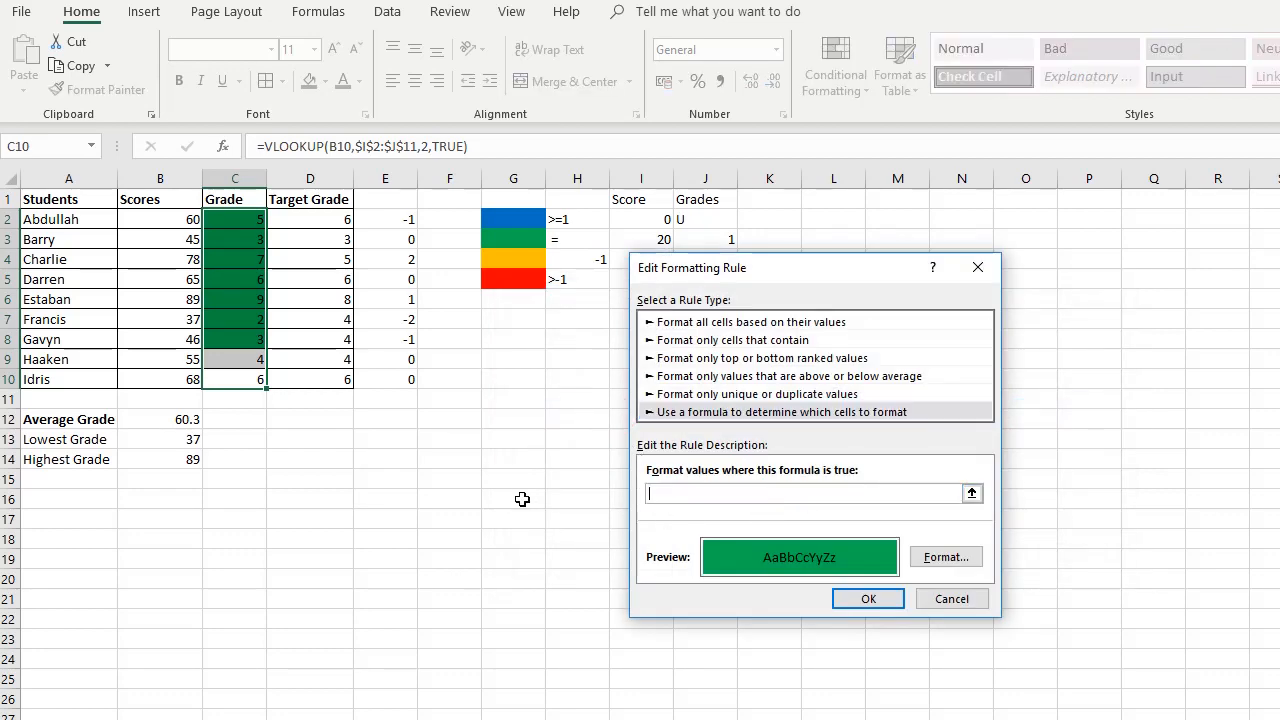
pyautogui.click(246, 218)
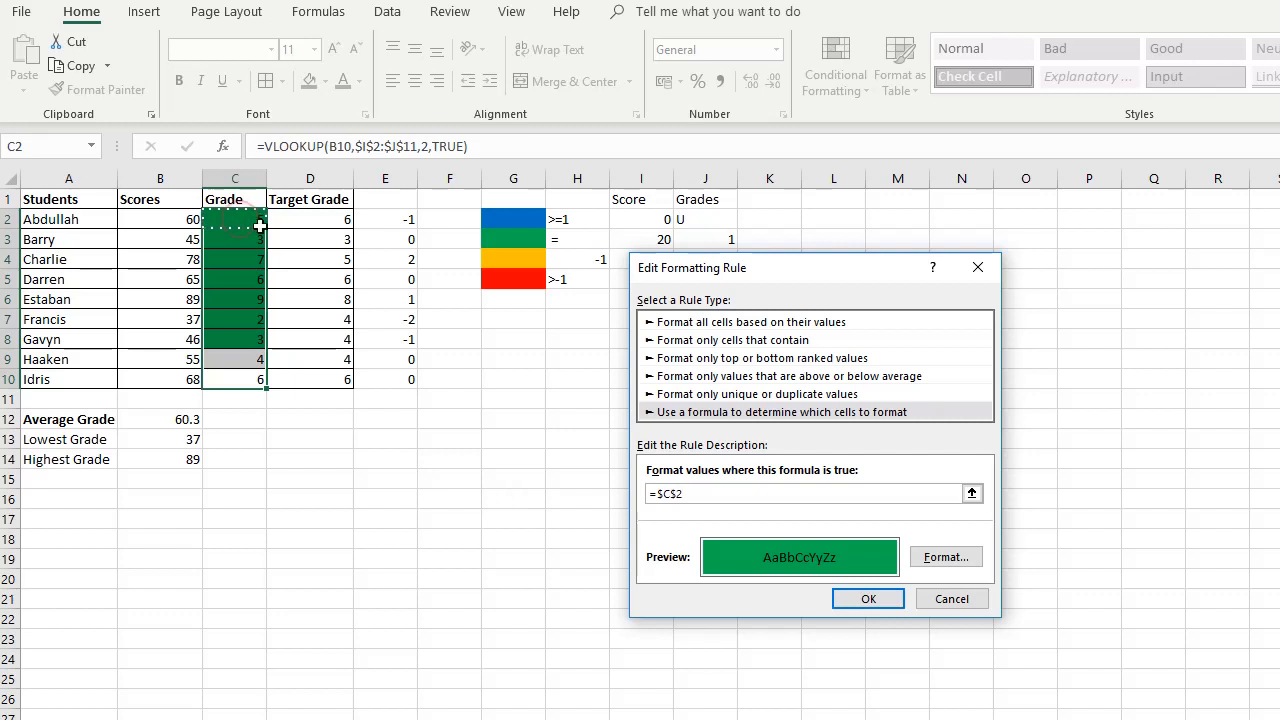
pyautogui.write('-')
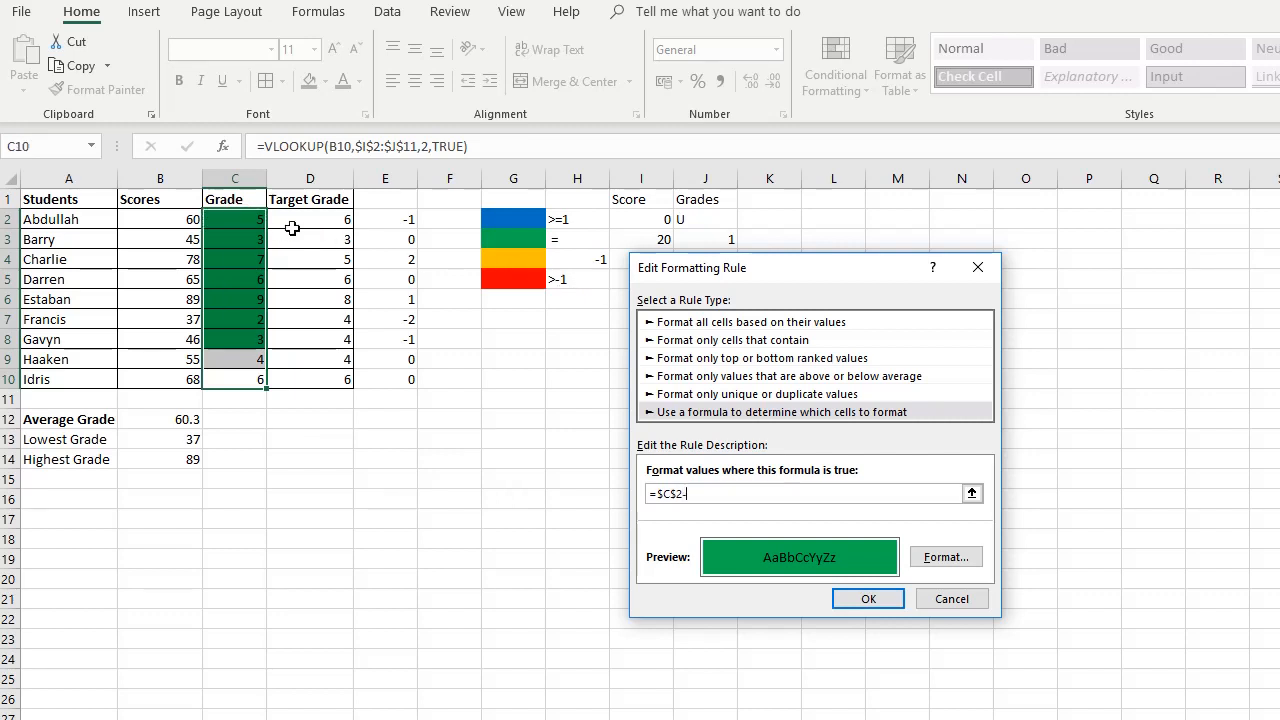
pyautogui.click(292, 225)
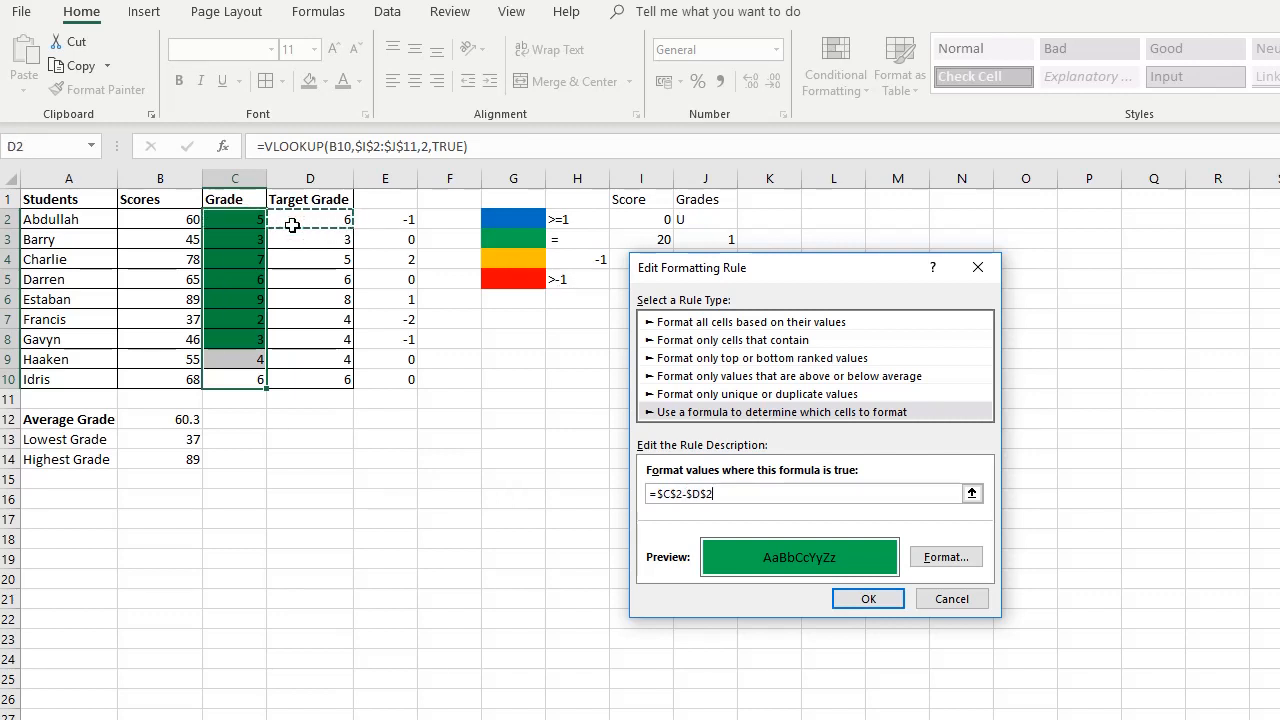
pyautogui.write('=0')
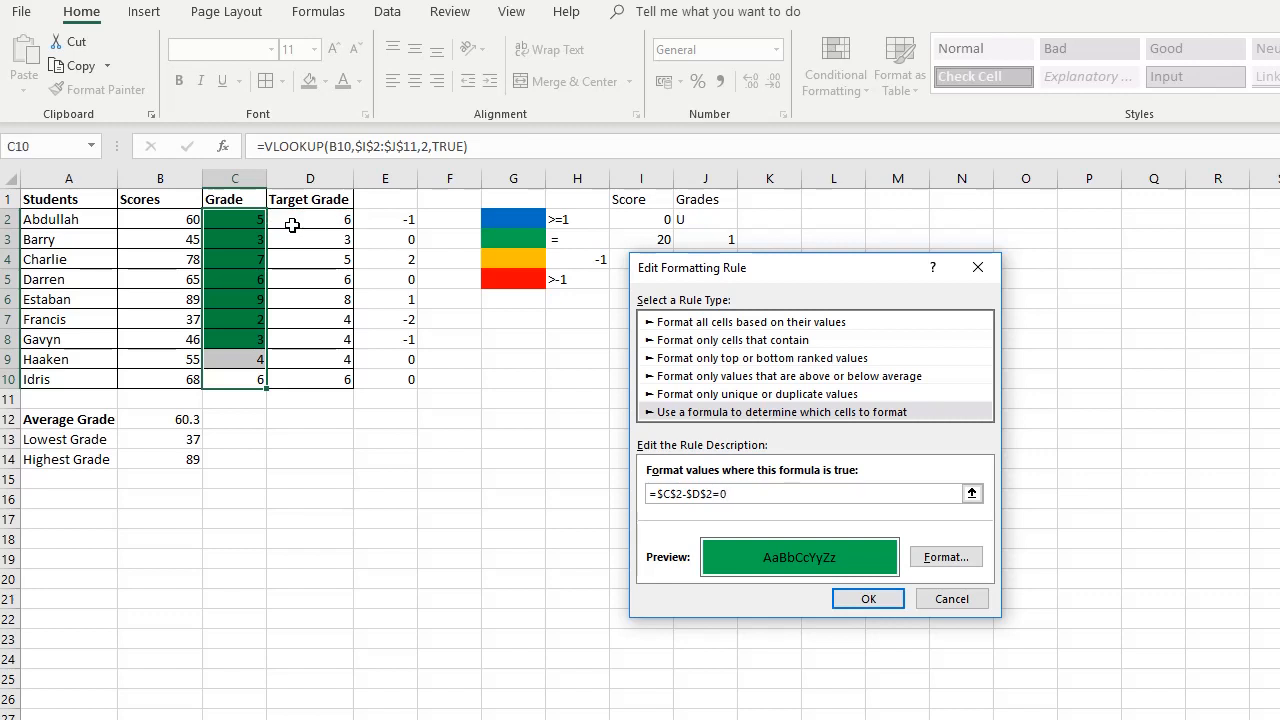
# - Enclose the subtraction in the green rule's formula in brackets so it reads =($C$2-$D$2)=0, and apply it
pyautogui.click(715, 494)
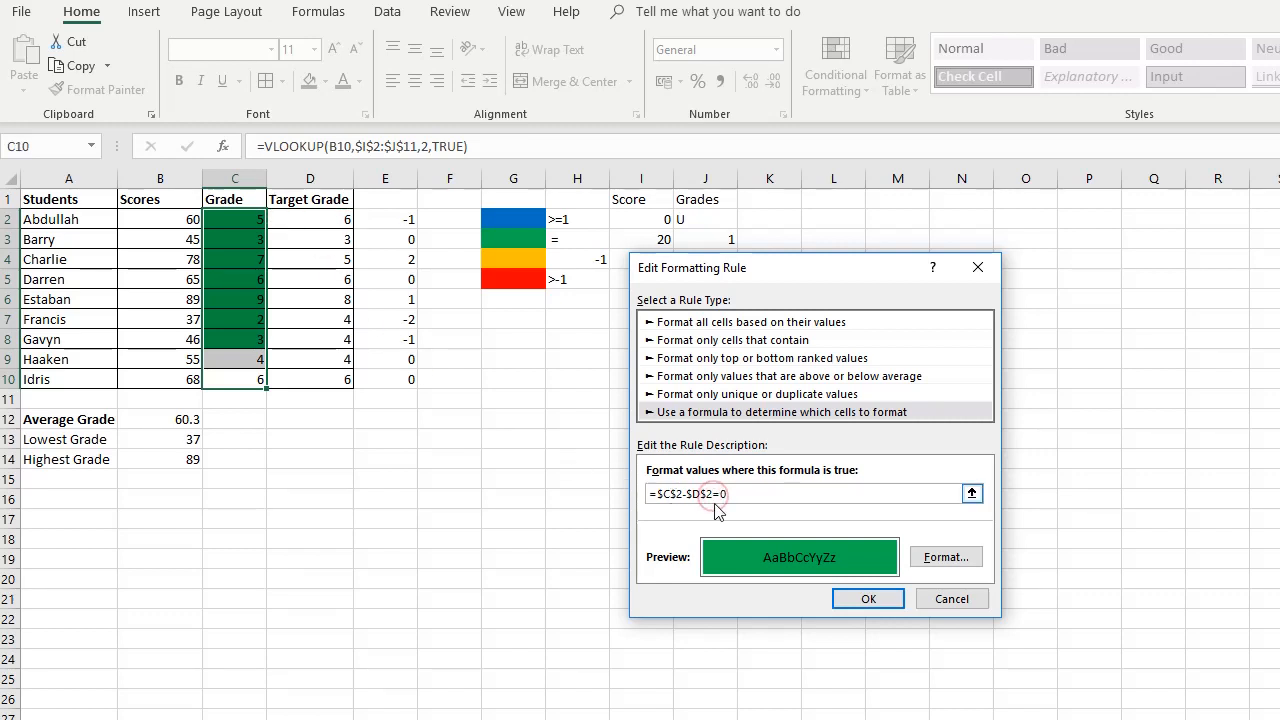
pyautogui.write(')')
pyautogui.click(659, 494)
pyautogui.write('(')
pyautogui.click(868, 600)
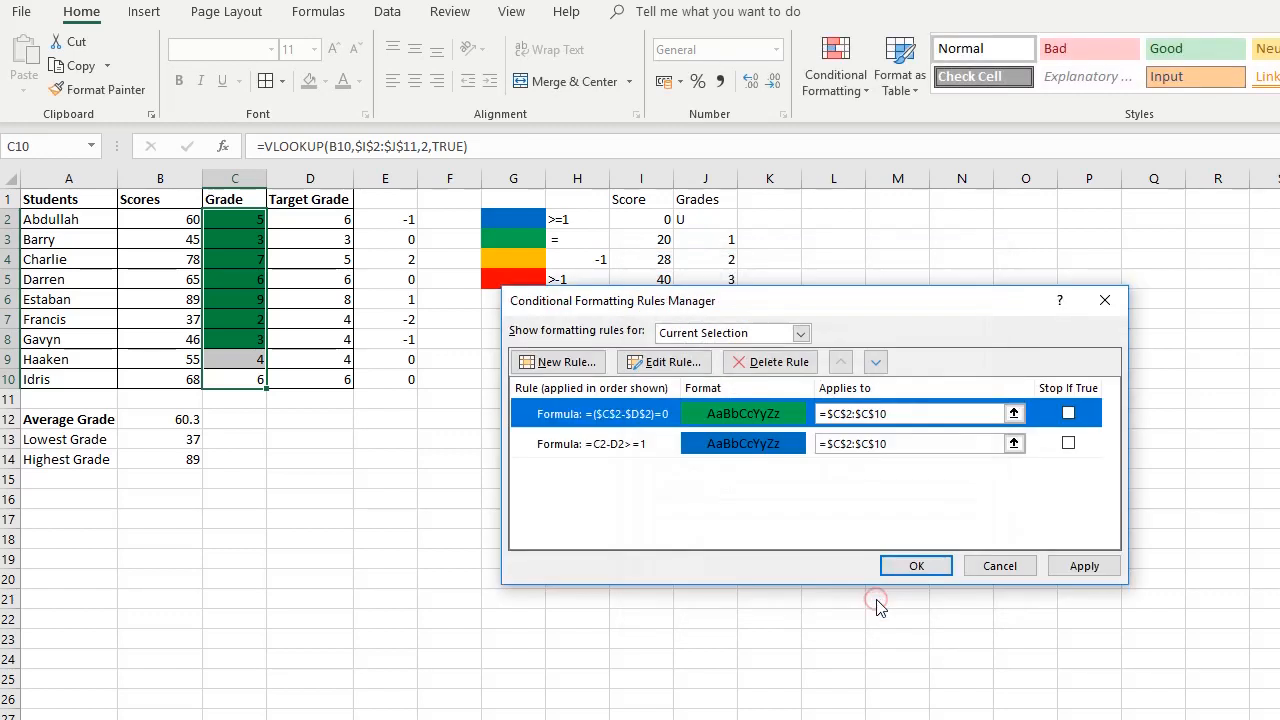
pyautogui.click(1070, 570)
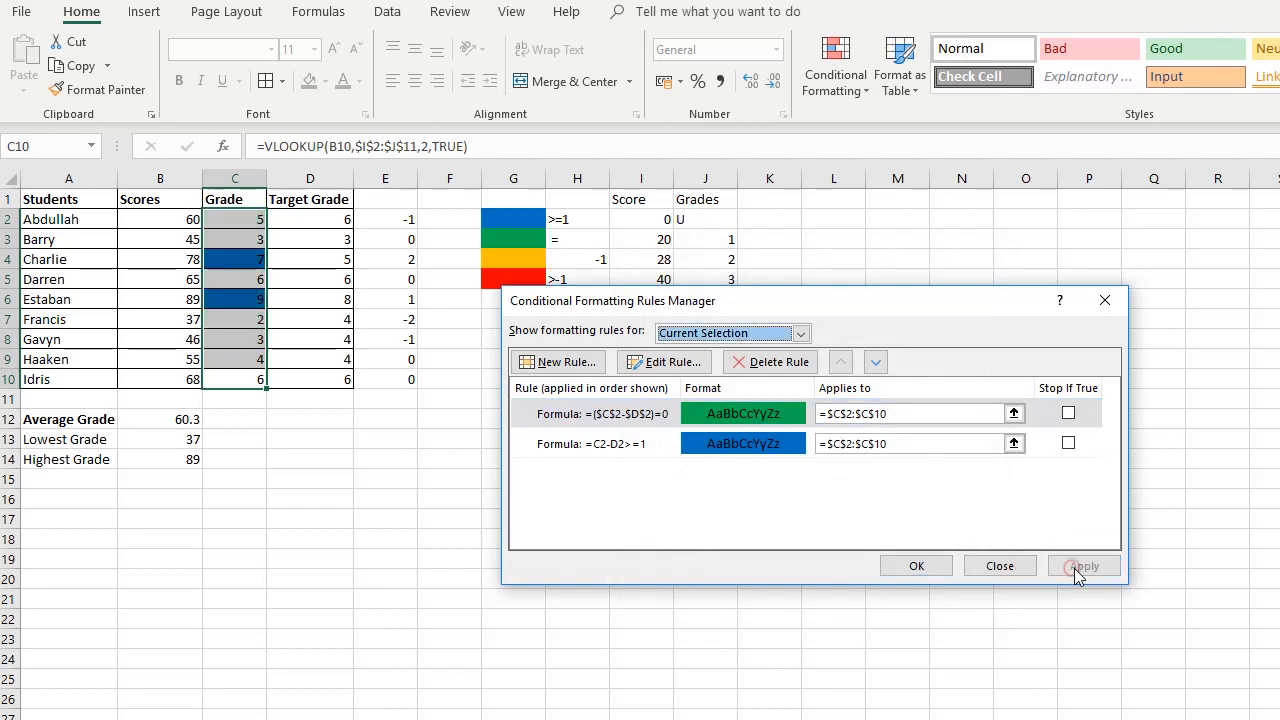
# - Remove the dollar signs from the green rule's bracketed formula so it reads =(C2-D2)=0, and apply it to the grades
pyautogui.doubleClick(625, 415)
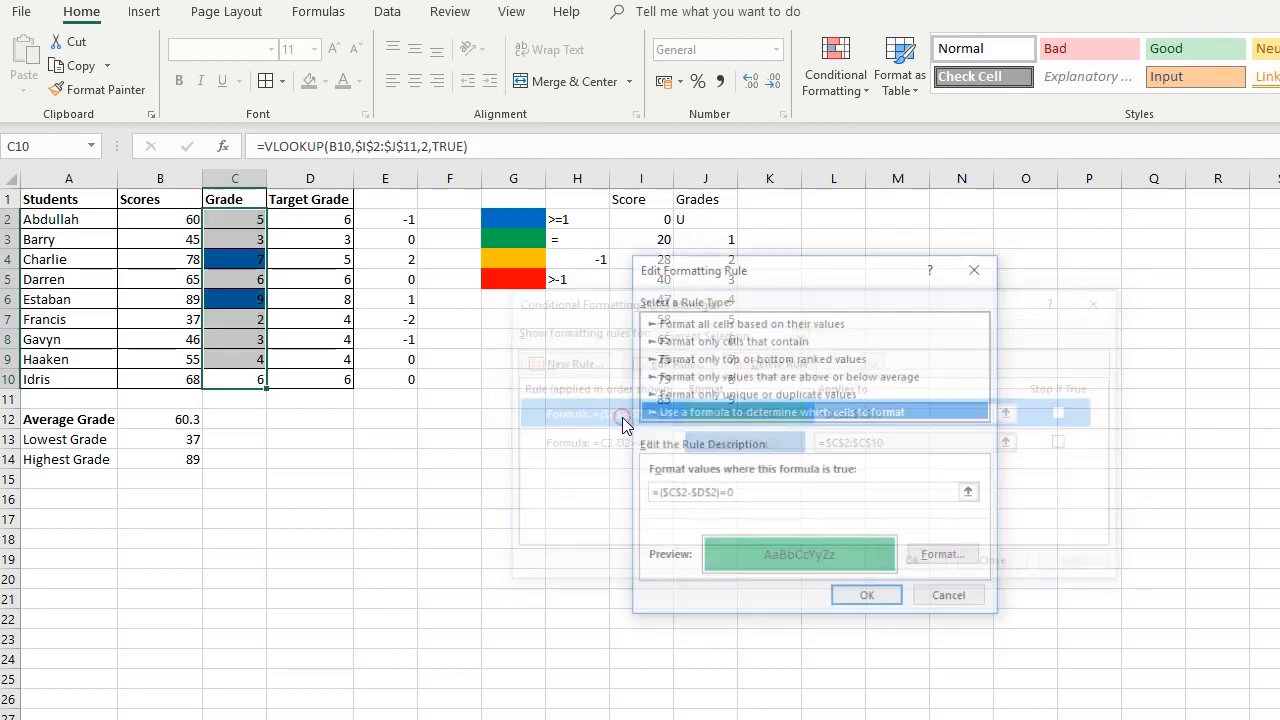
pyautogui.click(667, 494)
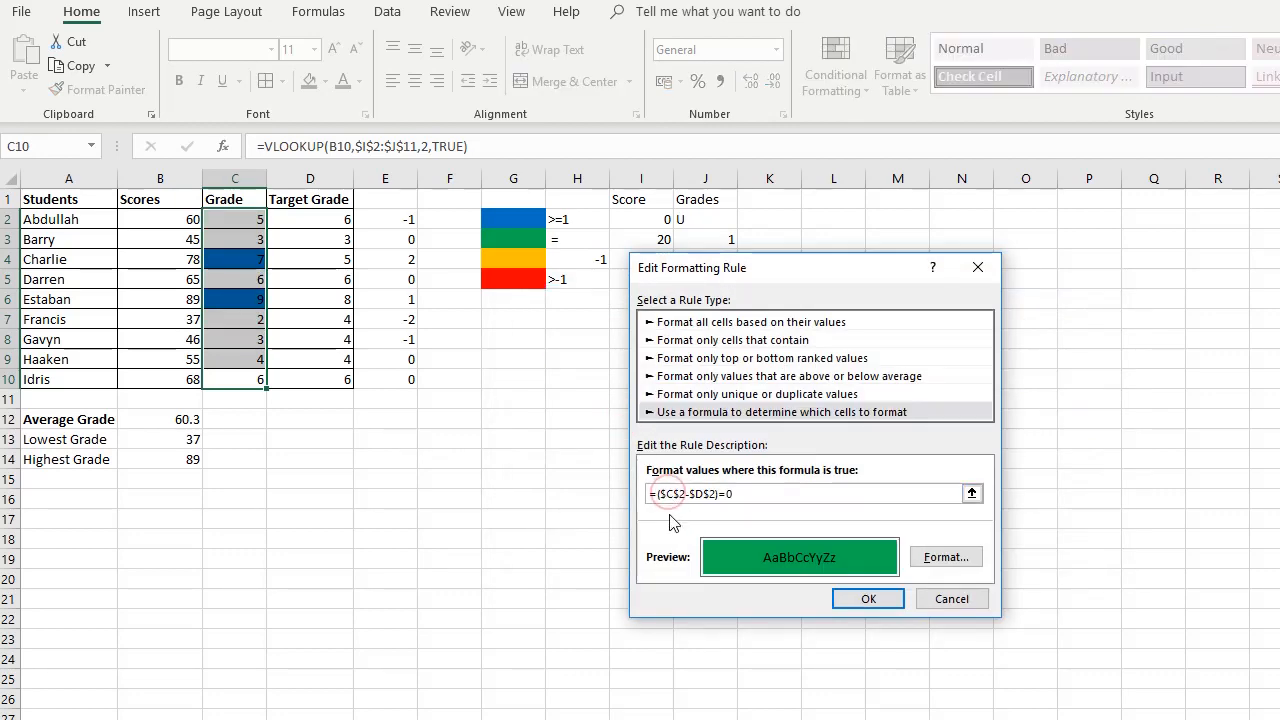
pyautogui.press('BackSpace')
pyautogui.click(676, 496)
pyautogui.press('BackSpace')
pyautogui.click(685, 496)
pyautogui.press('BackSpace')
pyautogui.click(695, 494)
pyautogui.press('BackSpace')
pyautogui.click(882, 603)
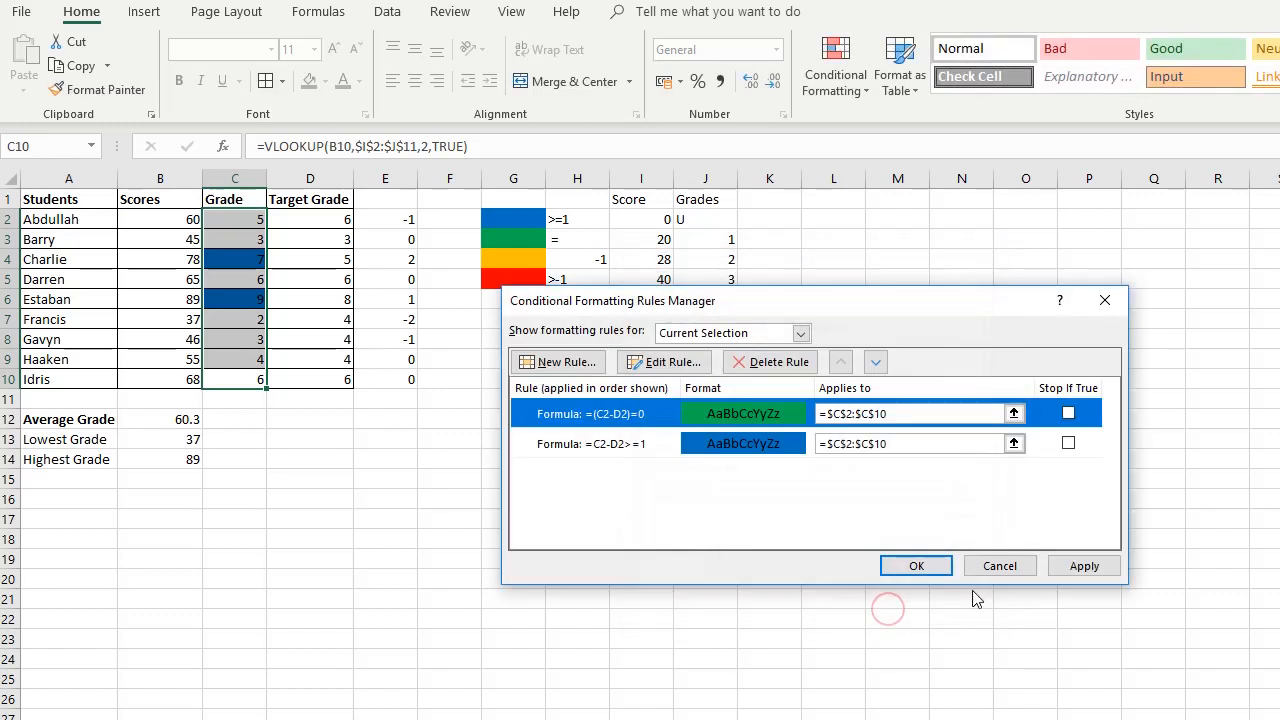
pyautogui.click(1084, 566)
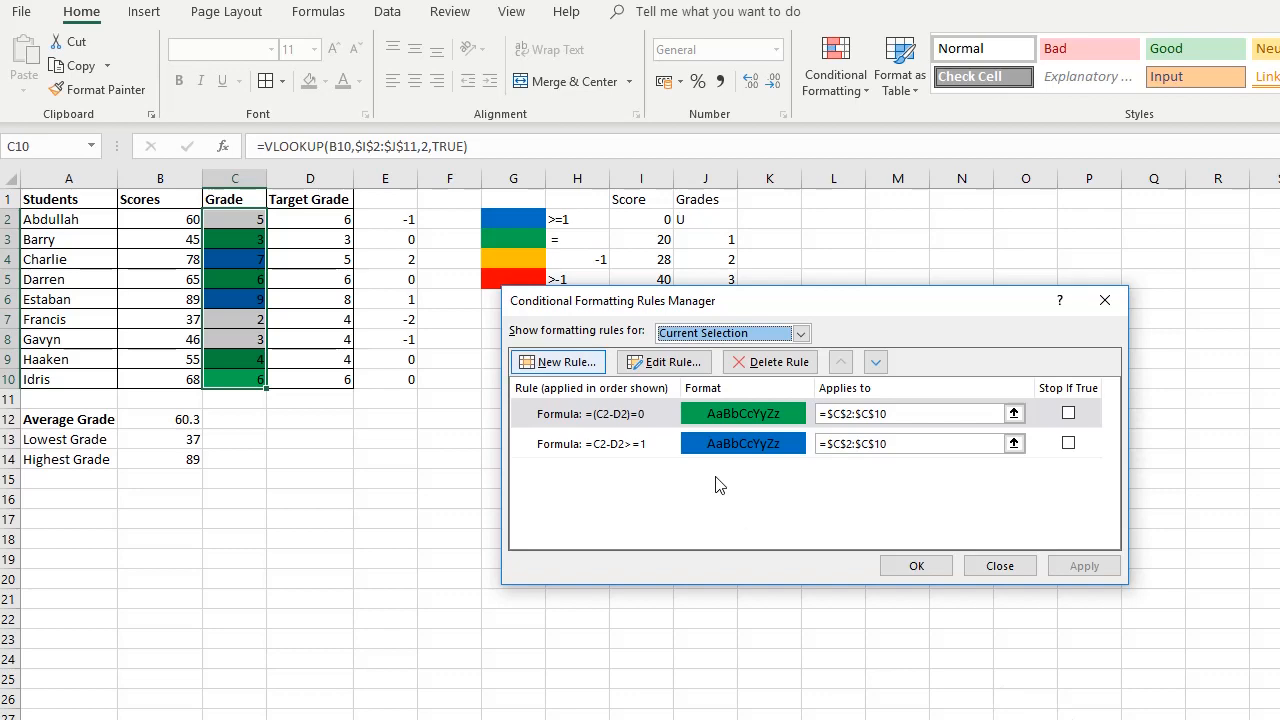
# - Start a third formula-based rule for the grades with the formula =($C$2-$D$2)<=1
pyautogui.click(558, 362)
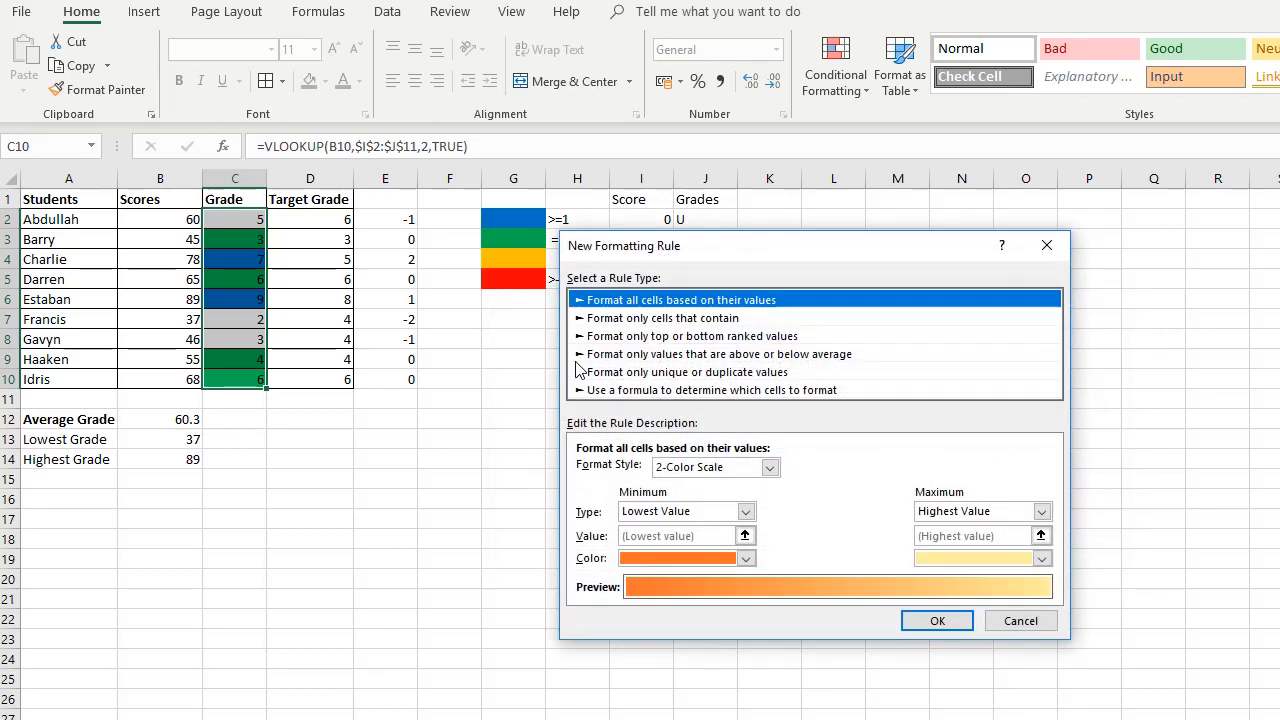
pyautogui.click(672, 390)
pyautogui.click(700, 472)
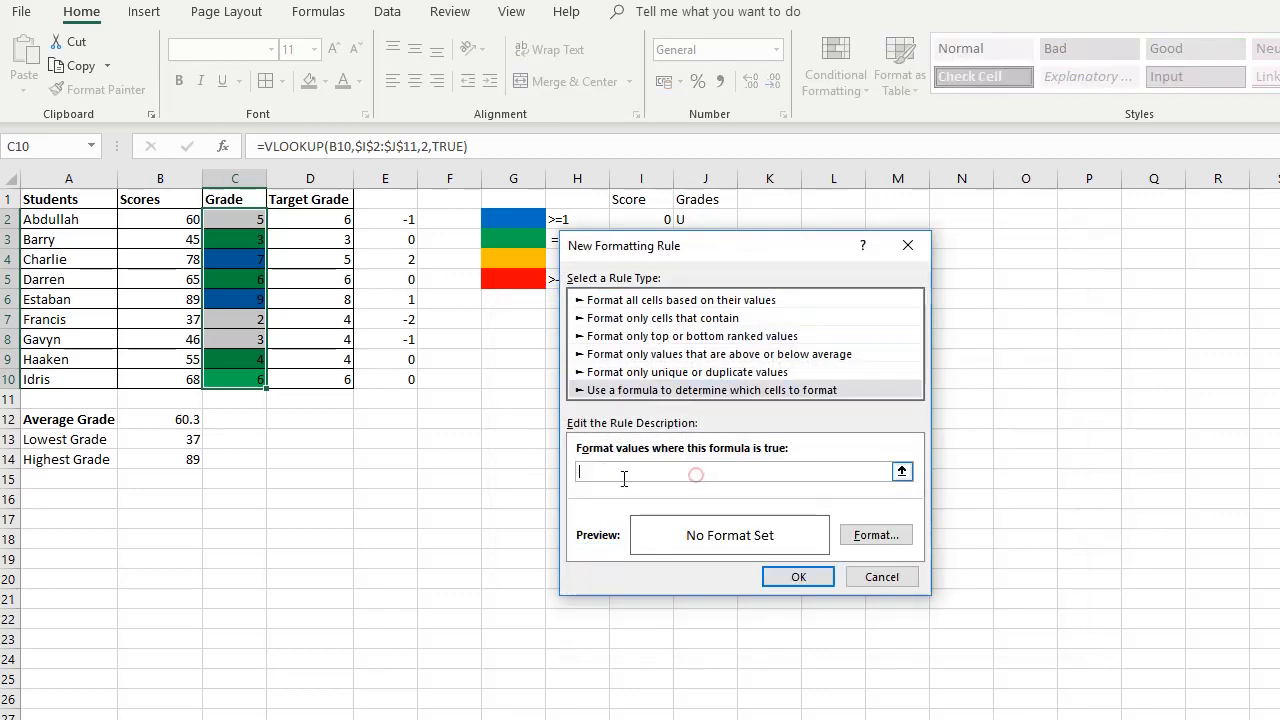
pyautogui.click(244, 219)
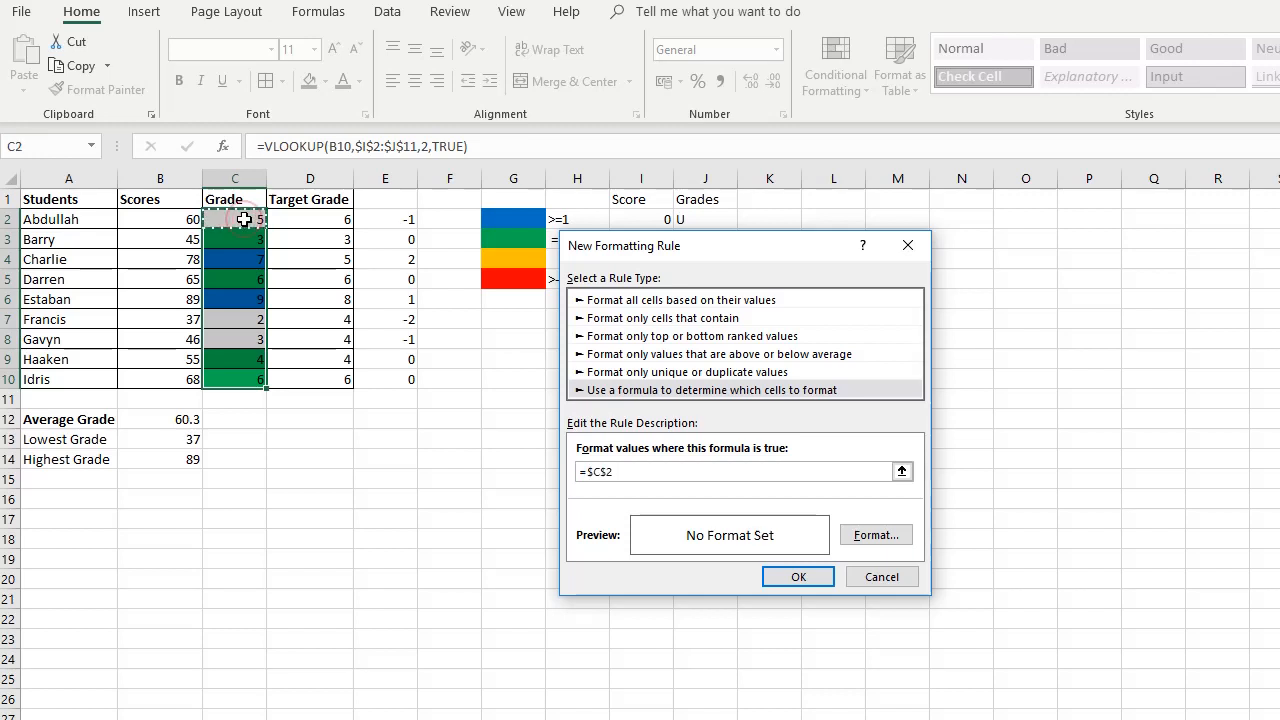
pyautogui.write('-')
pyautogui.click(300, 221)
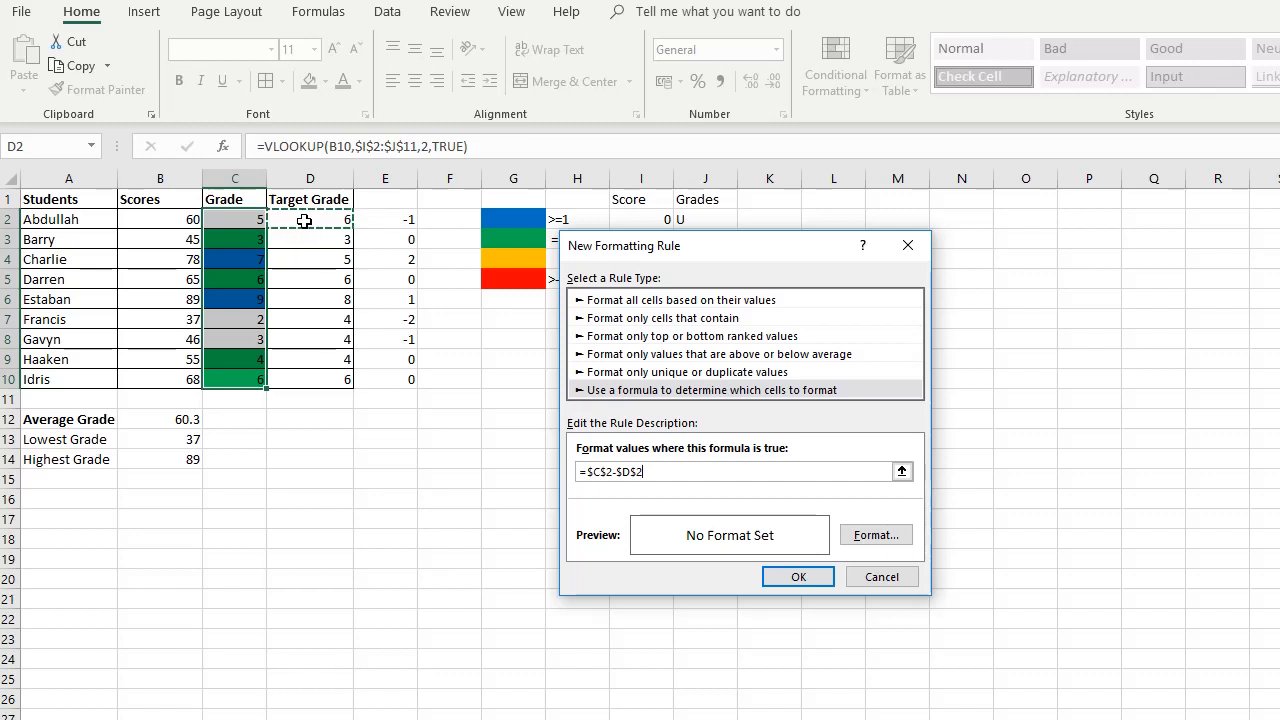
pyautogui.write('<=1')
pyautogui.click(643, 473)
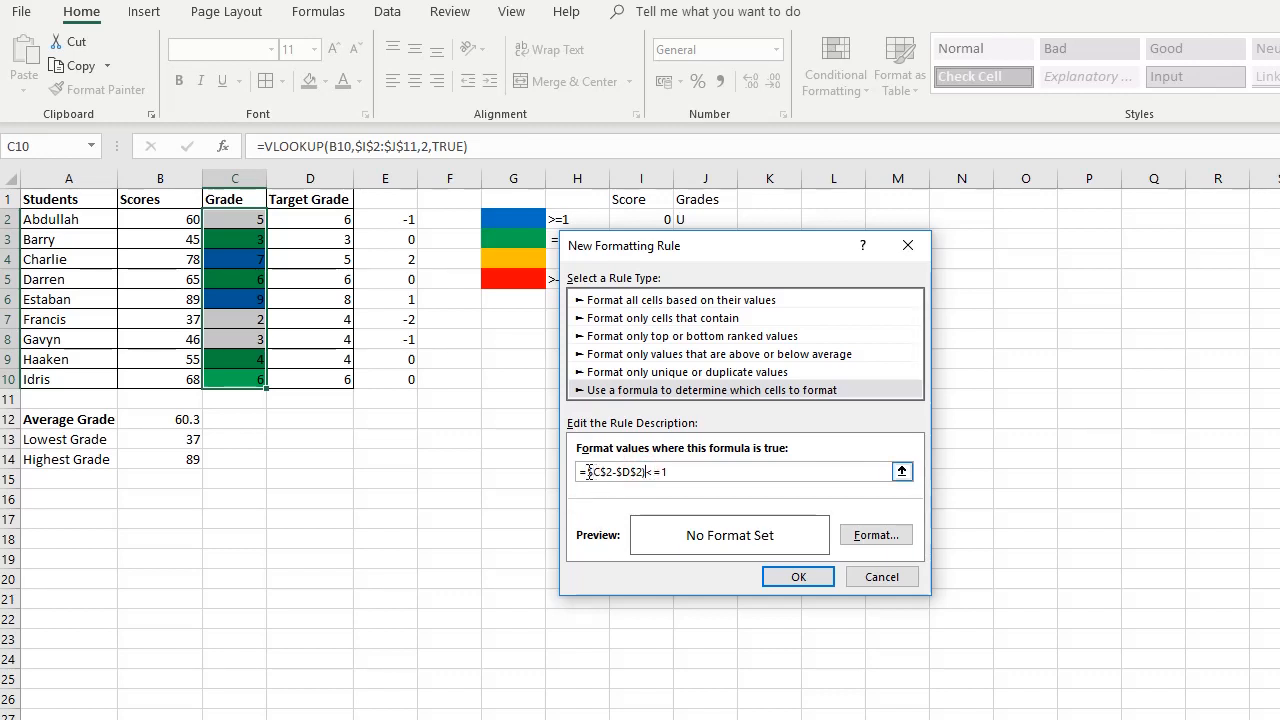
pyautogui.write('(')
# - Set the third rule's format to the orange fill used in the colour key, and apply the rule
pyautogui.click(862, 535)
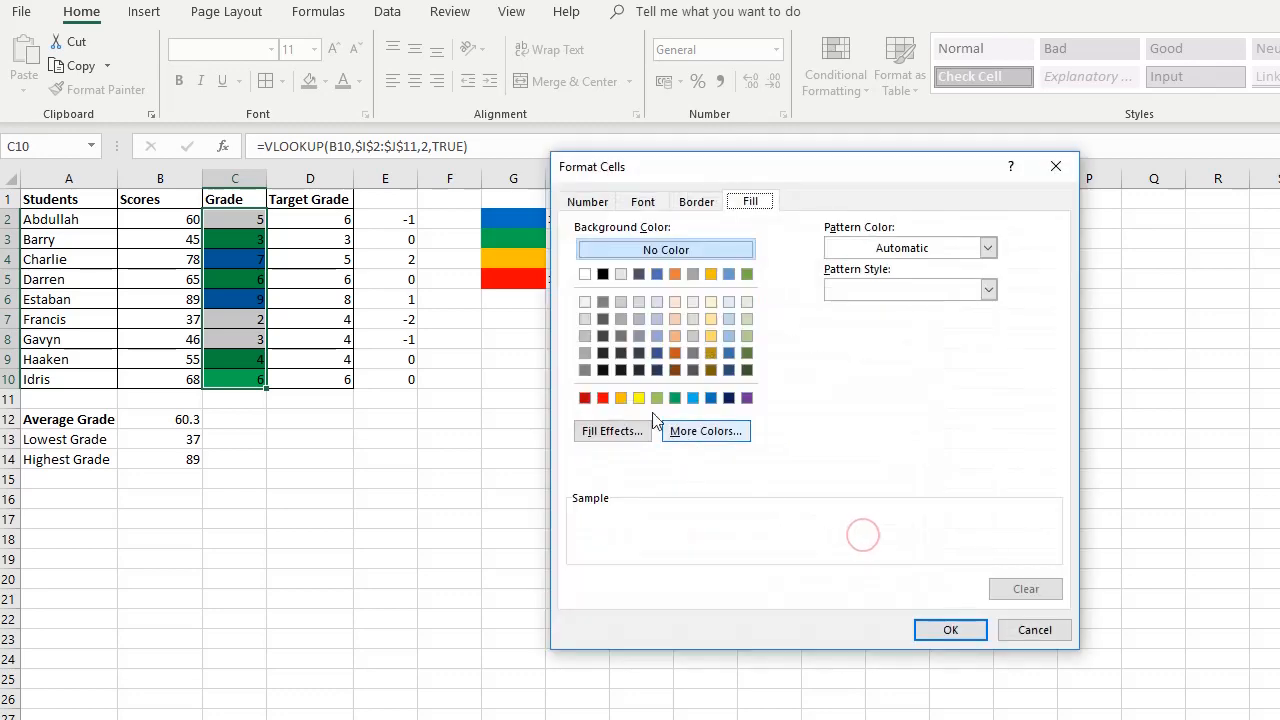
pyautogui.click(620, 397)
pyautogui.click(964, 631)
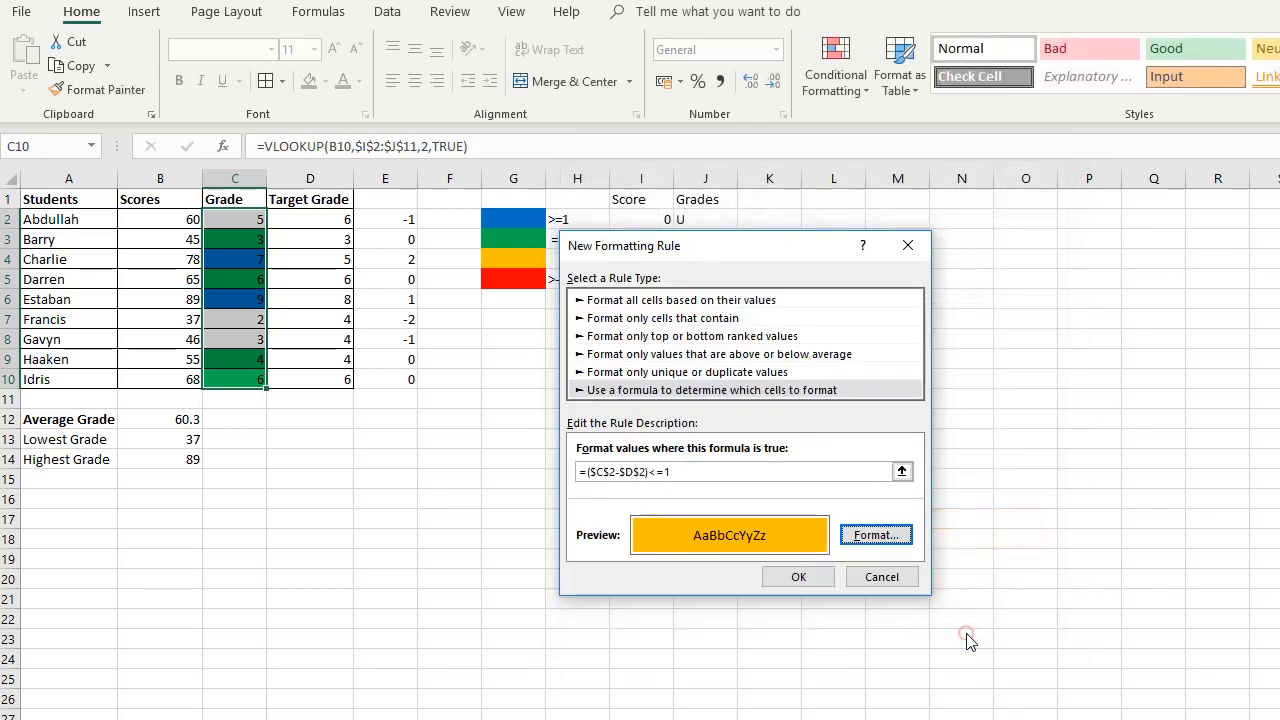
pyautogui.click(815, 584)
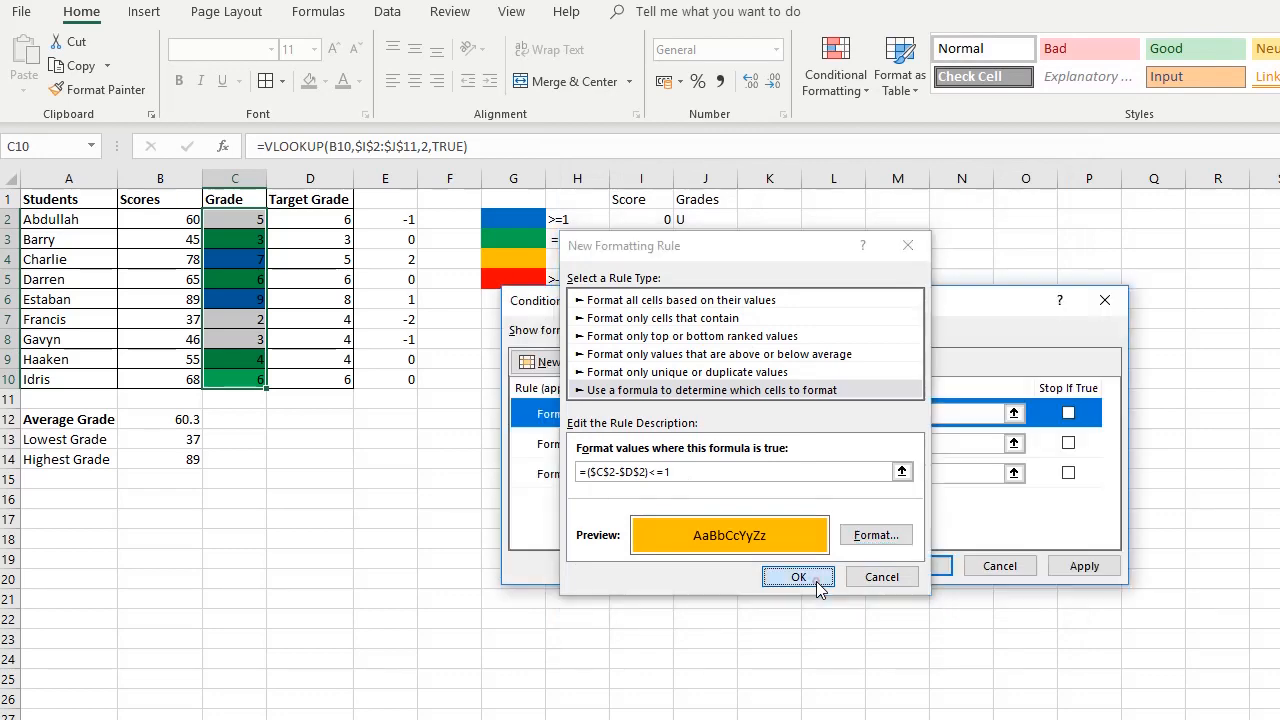
pyautogui.click(1081, 569)
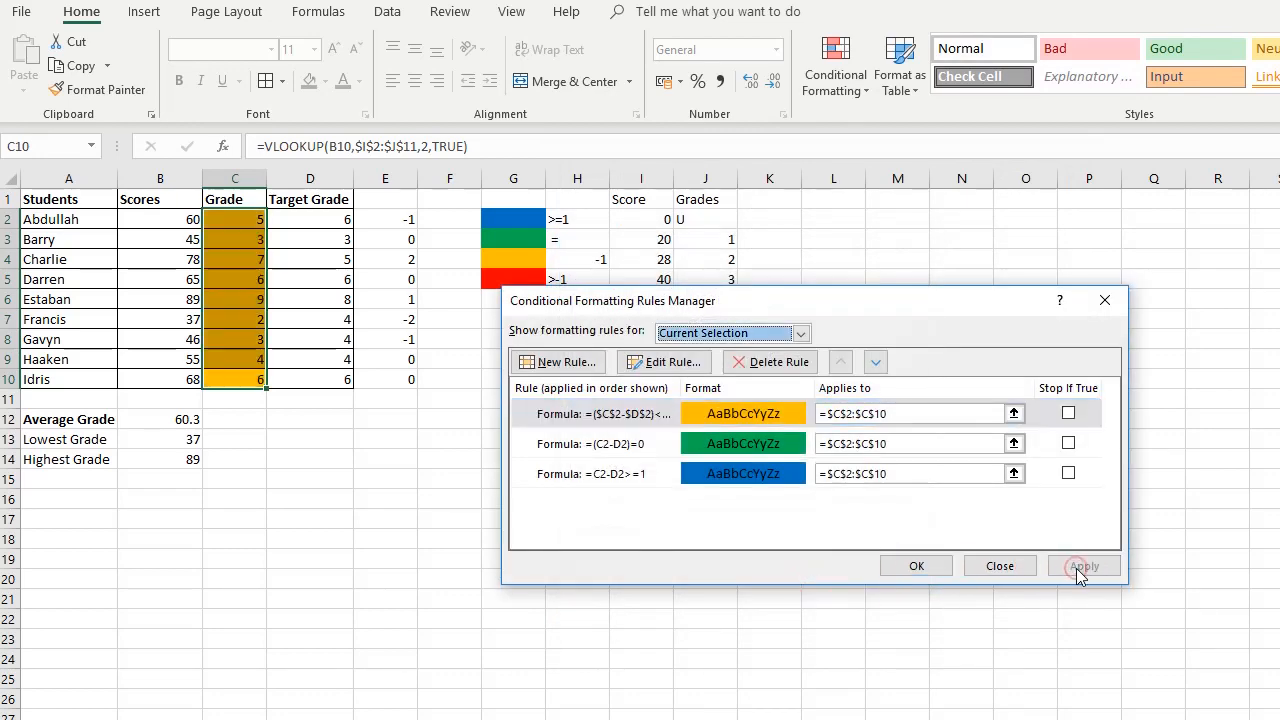
# - Remove the dollar signs from the orange rule's formula so it reads =(C2-D2)<=1, and apply it
pyautogui.click(740, 414)
pyautogui.doubleClick(740, 414)
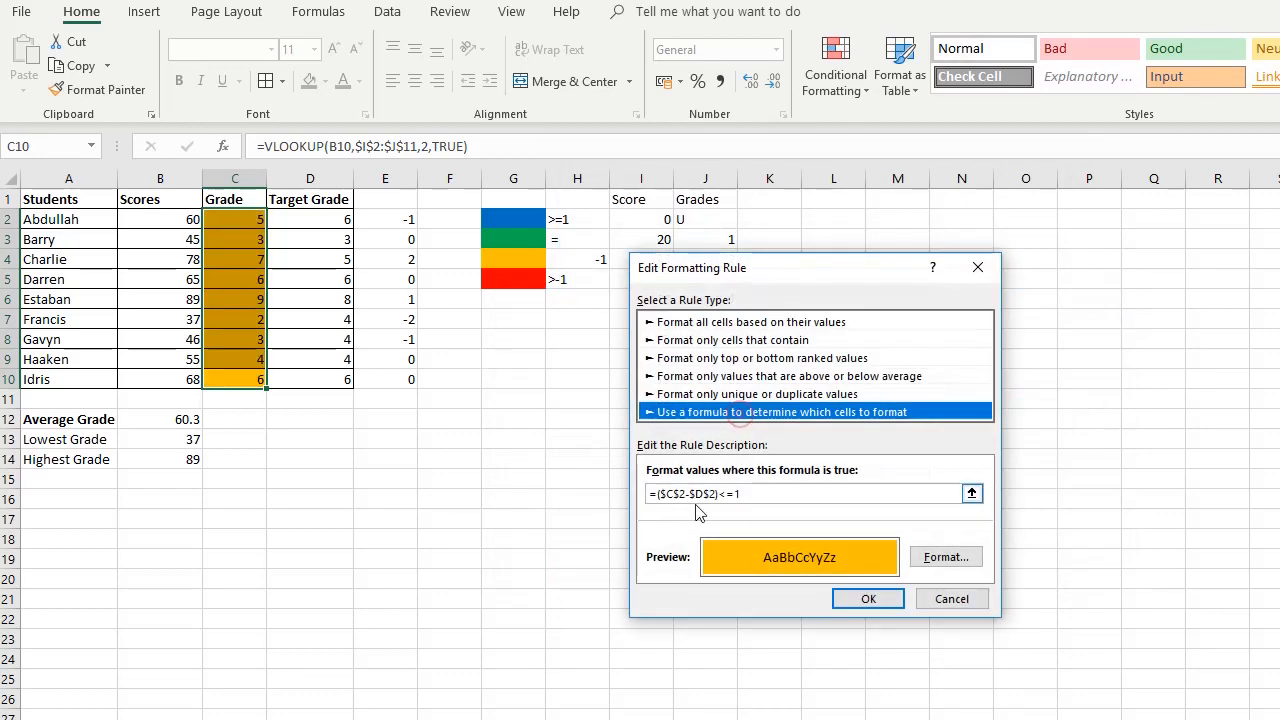
pyautogui.click(662, 493)
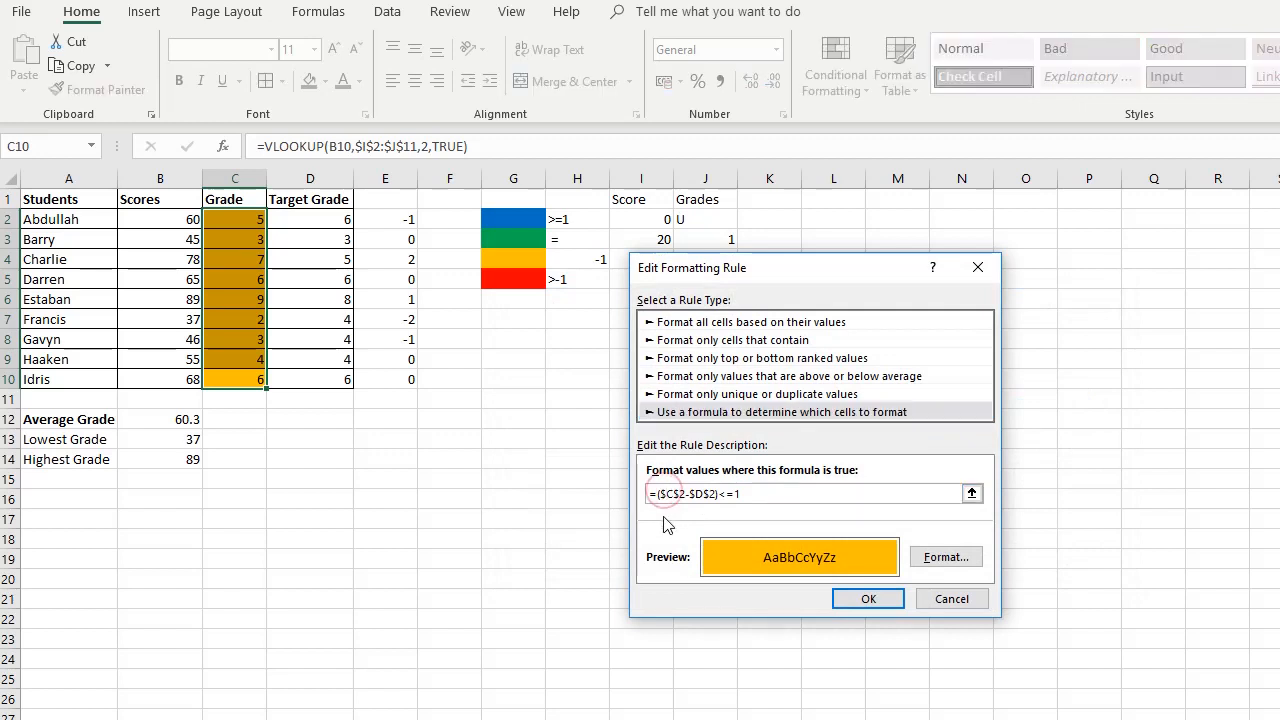
pyautogui.press('BackSpace')
pyautogui.click(676, 494)
pyautogui.press('BackSpace')
pyautogui.click(688, 494)
pyautogui.press('BackSpace')
pyautogui.click(694, 494)
pyautogui.press('BackSpace')
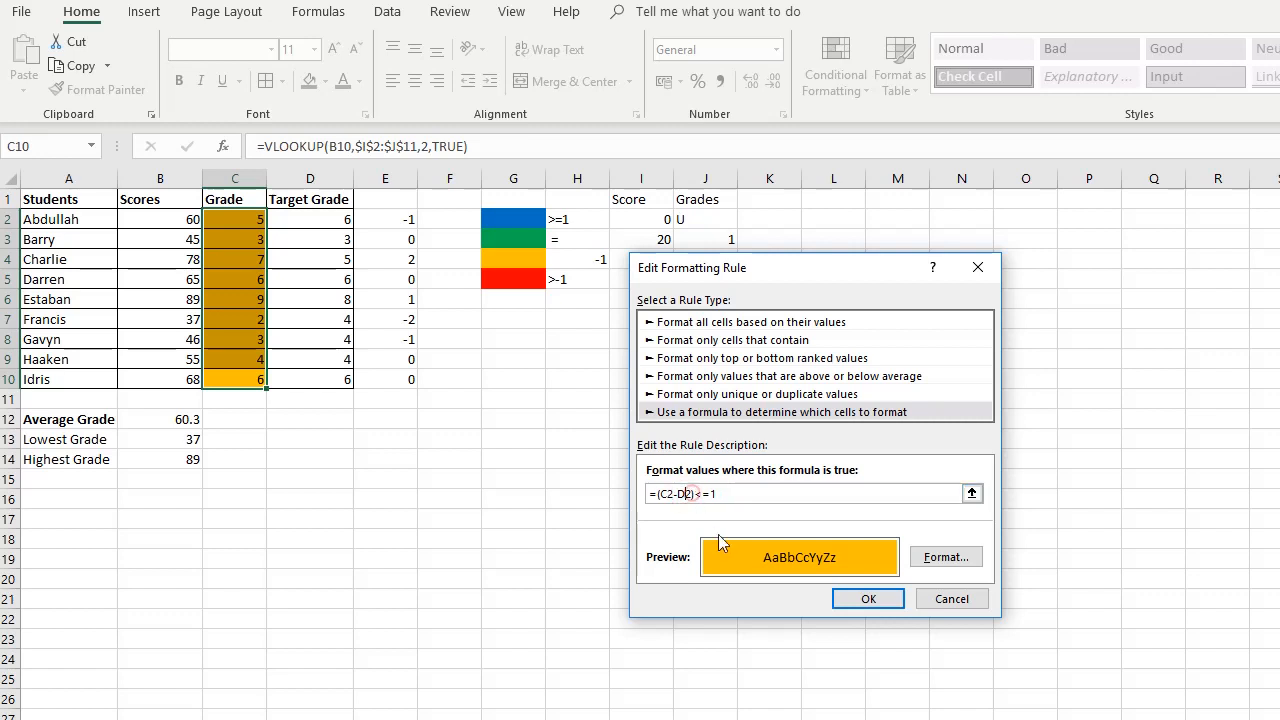
pyautogui.click(866, 600)
pyautogui.click(1070, 568)
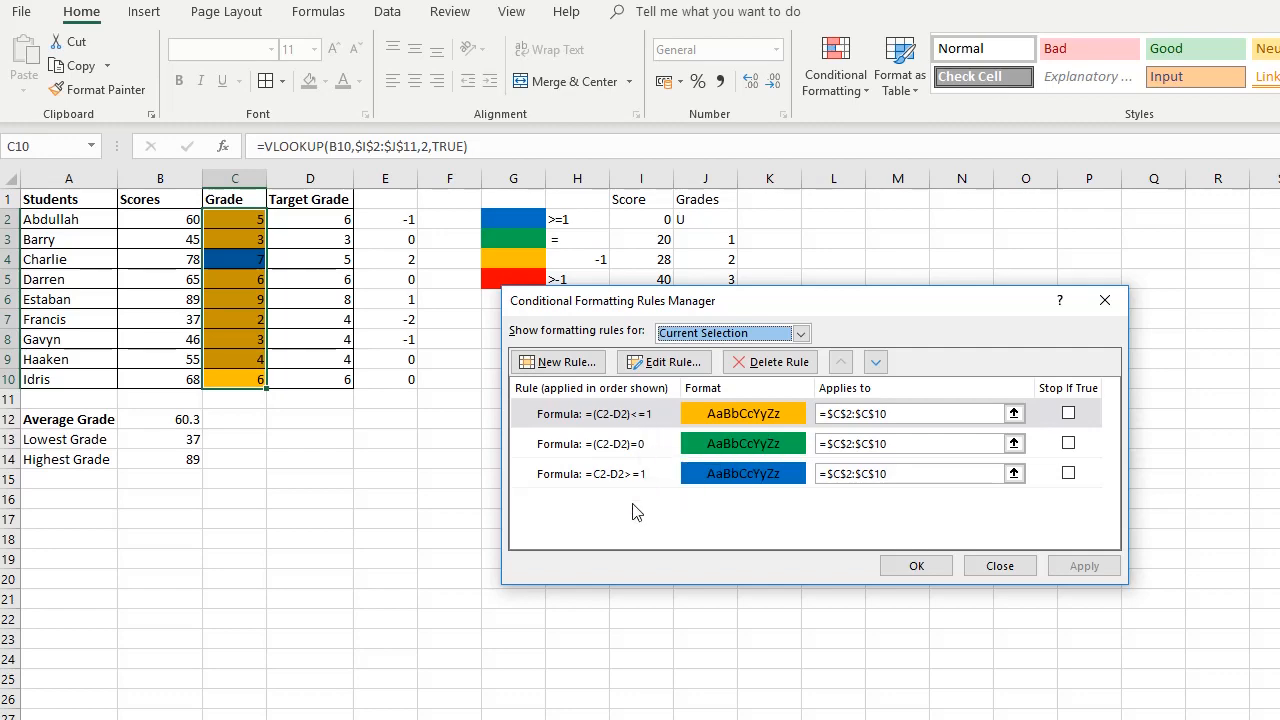
# - Change the threshold in the orange rule's formula to -1 so it reads =(C2-D2)<=-1, and apply it
pyautogui.doubleClick(632, 418)
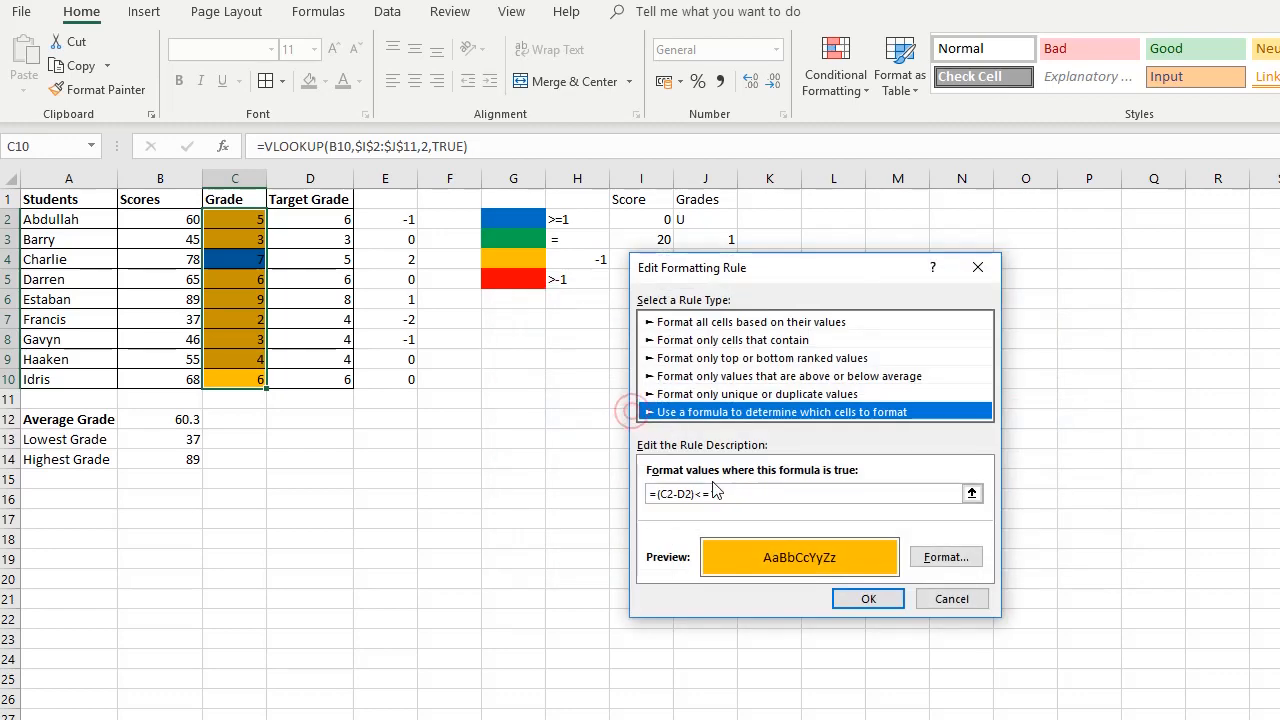
pyautogui.click(712, 494)
pyautogui.write('-1')
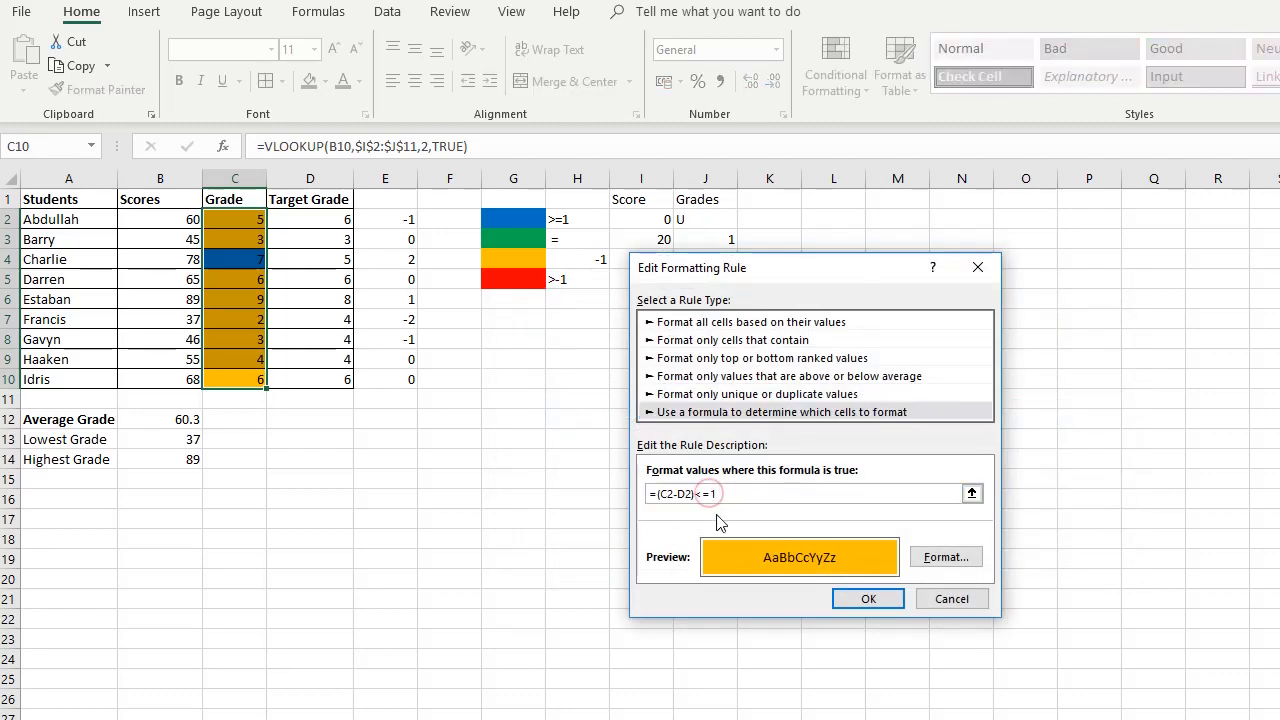
pyautogui.click(866, 598)
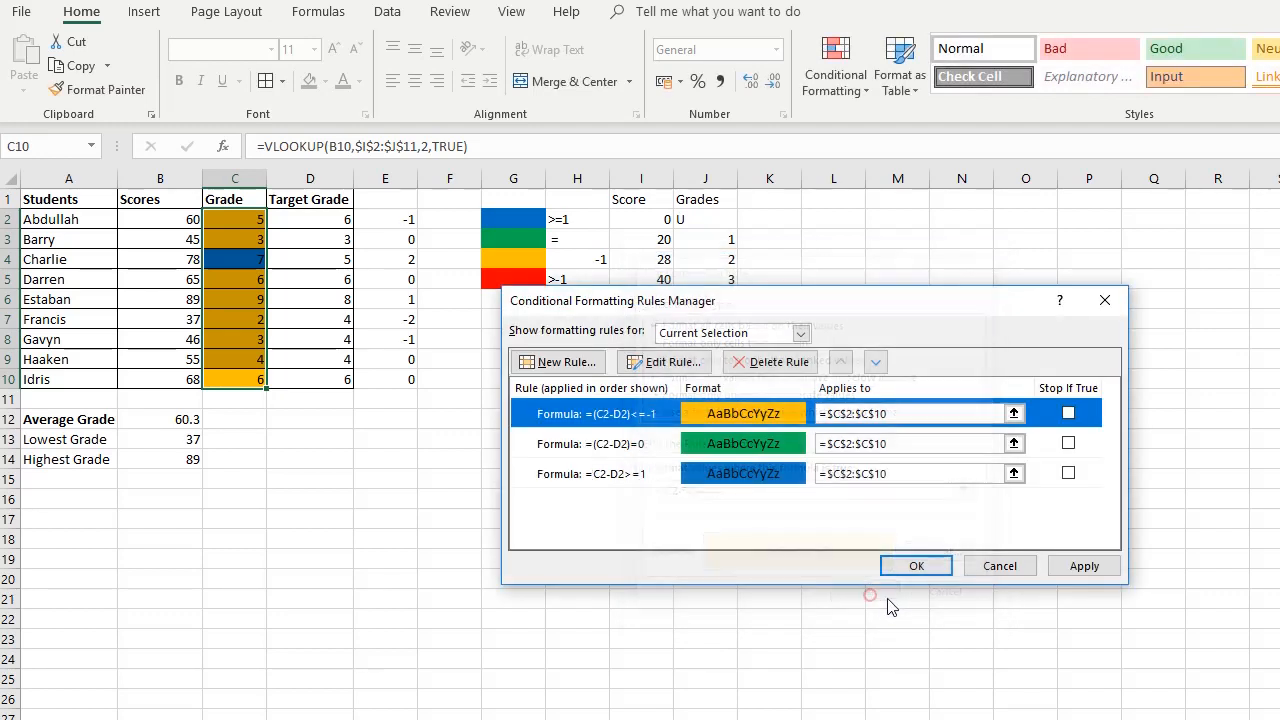
pyautogui.click(1068, 568)
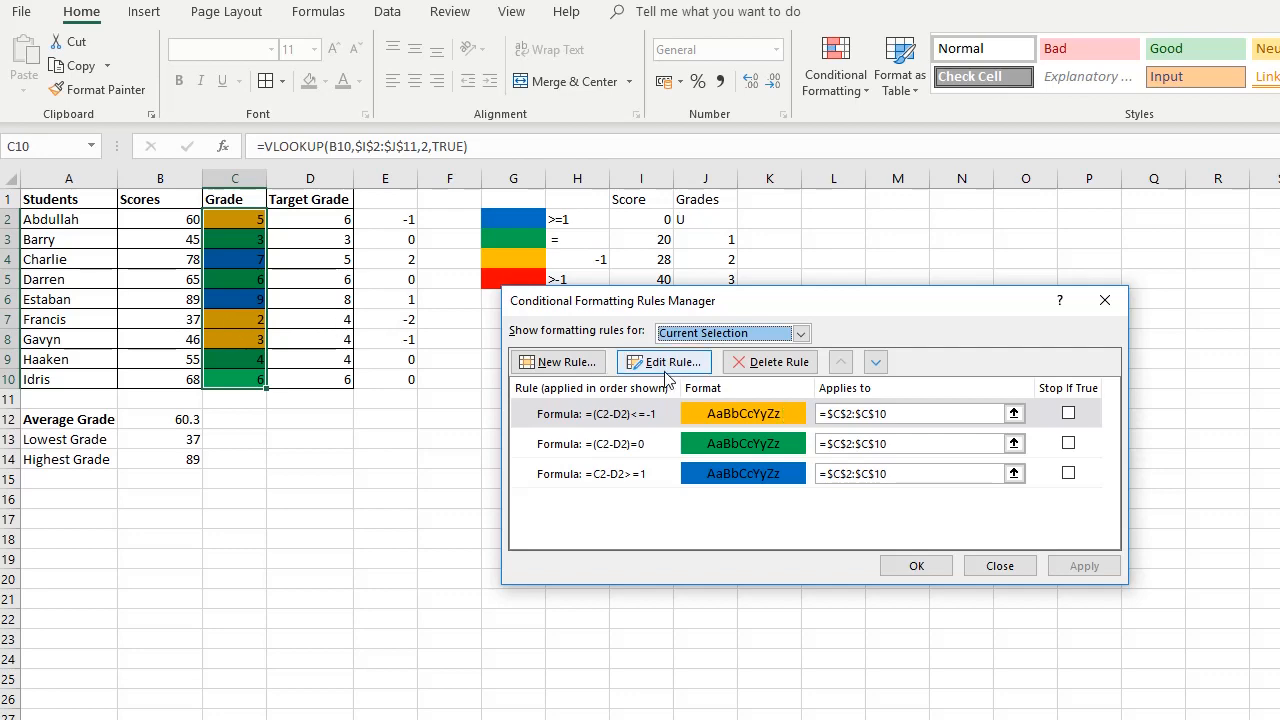
# - Start a fourth formula-based rule for the grades with the formula =($C$2-$D$2)<=-2
pyautogui.click(556, 362)
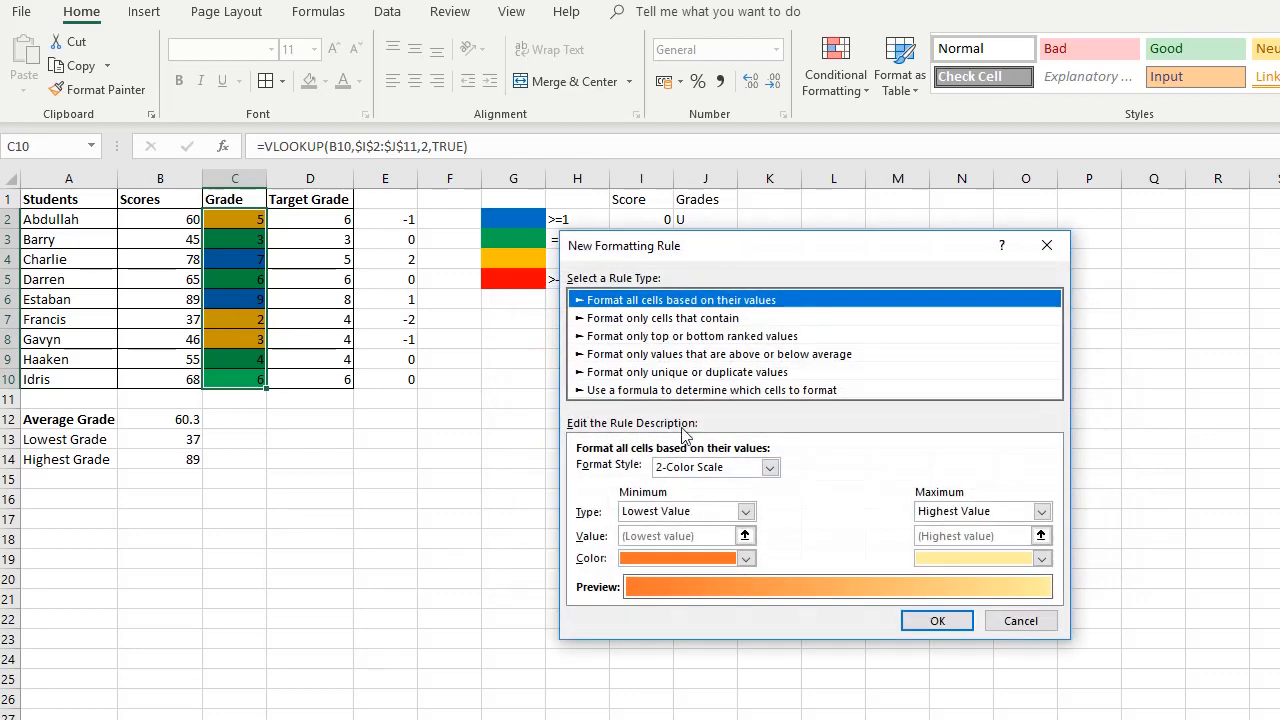
pyautogui.click(684, 390)
pyautogui.click(677, 472)
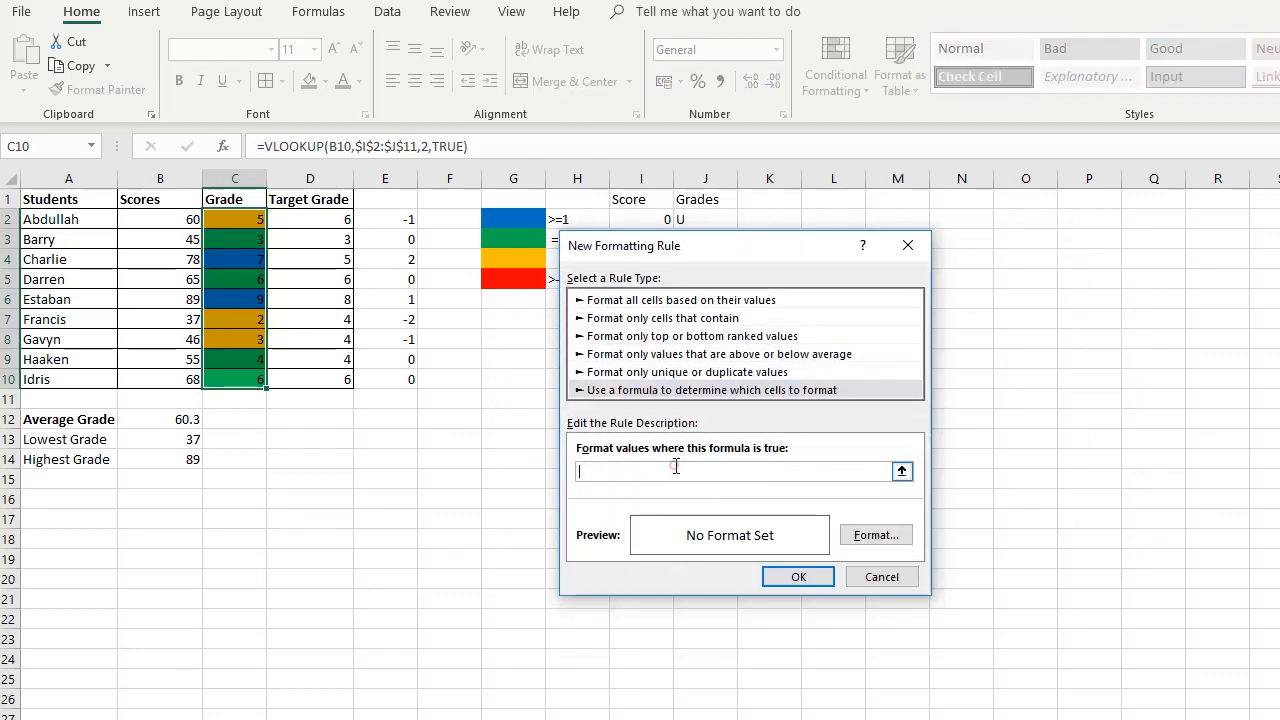
pyautogui.click(252, 221)
pyautogui.write('-')
pyautogui.click(335, 222)
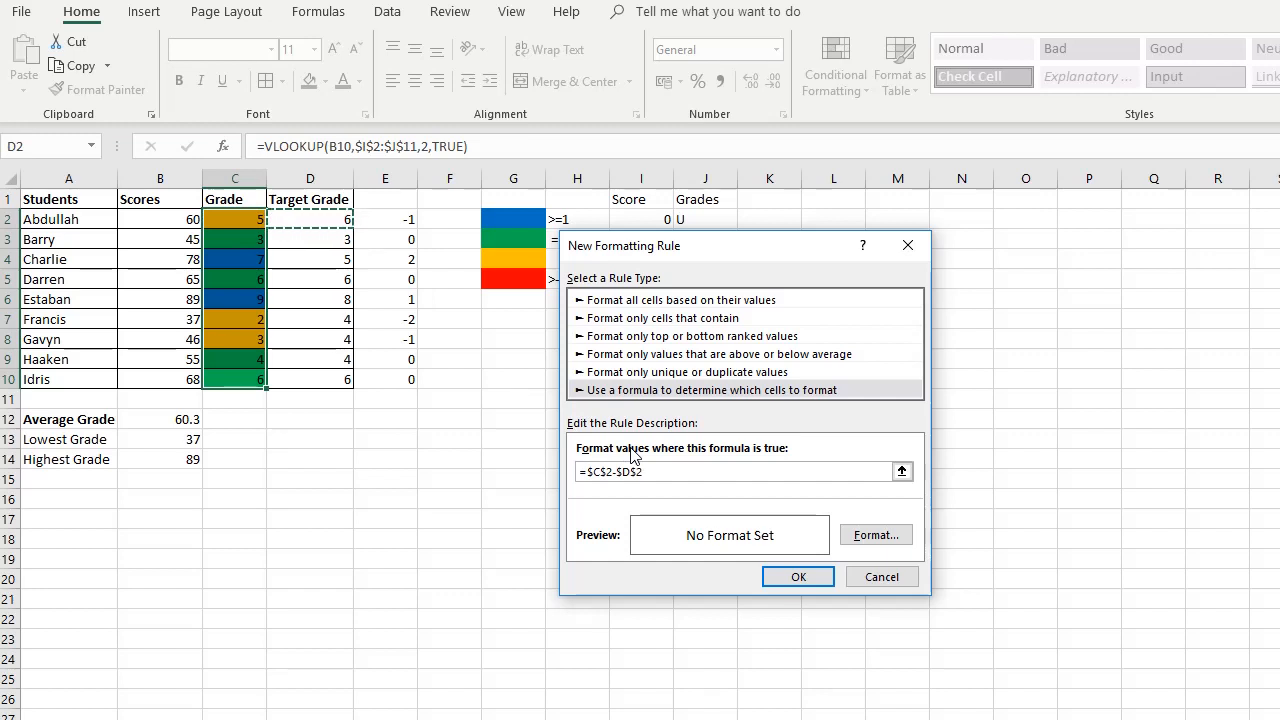
pyautogui.write('<=-2')
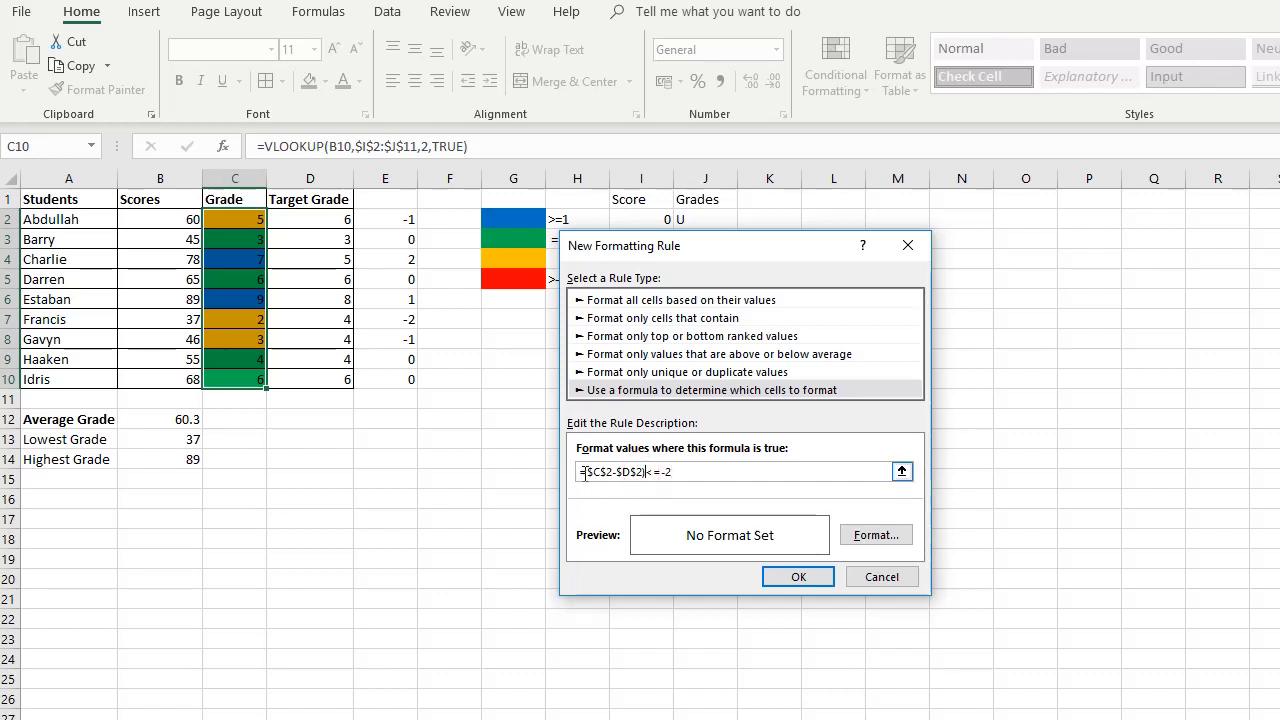
pyautogui.write('(')
# - Set the fourth rule's format to the red fill used in the colour key, and apply the rule
pyautogui.click(872, 538)
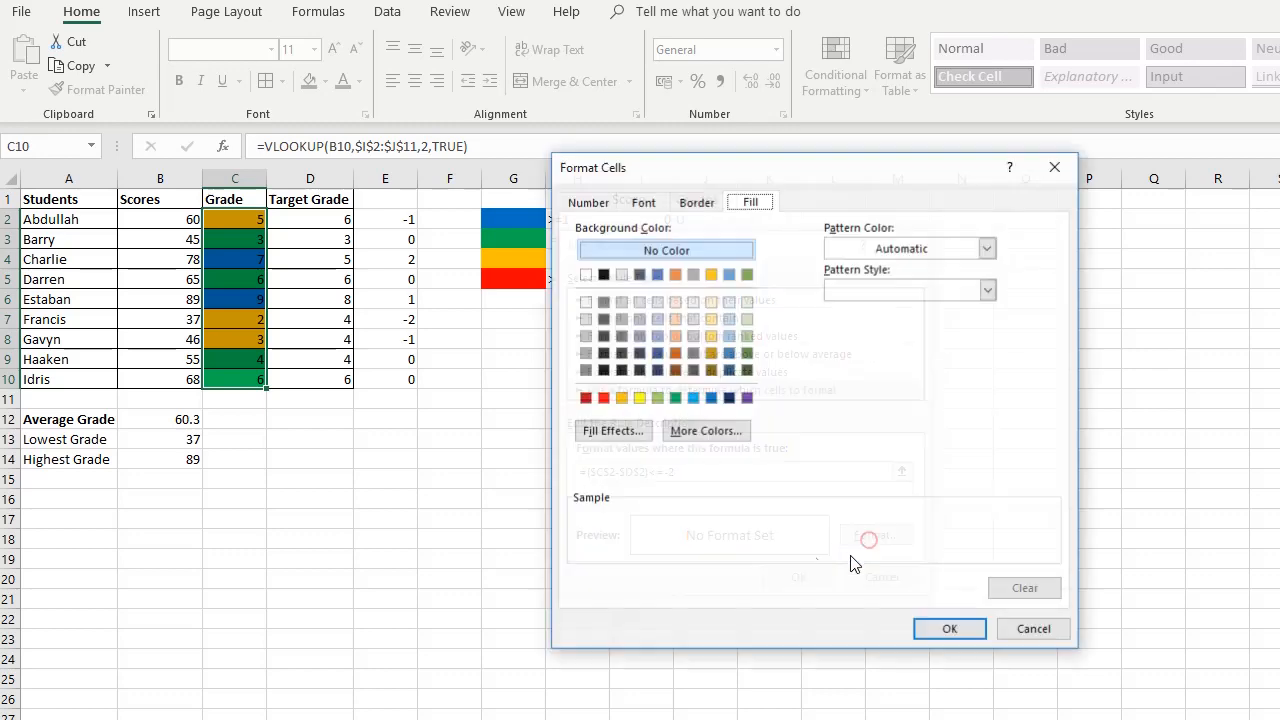
pyautogui.click(603, 397)
pyautogui.click(935, 630)
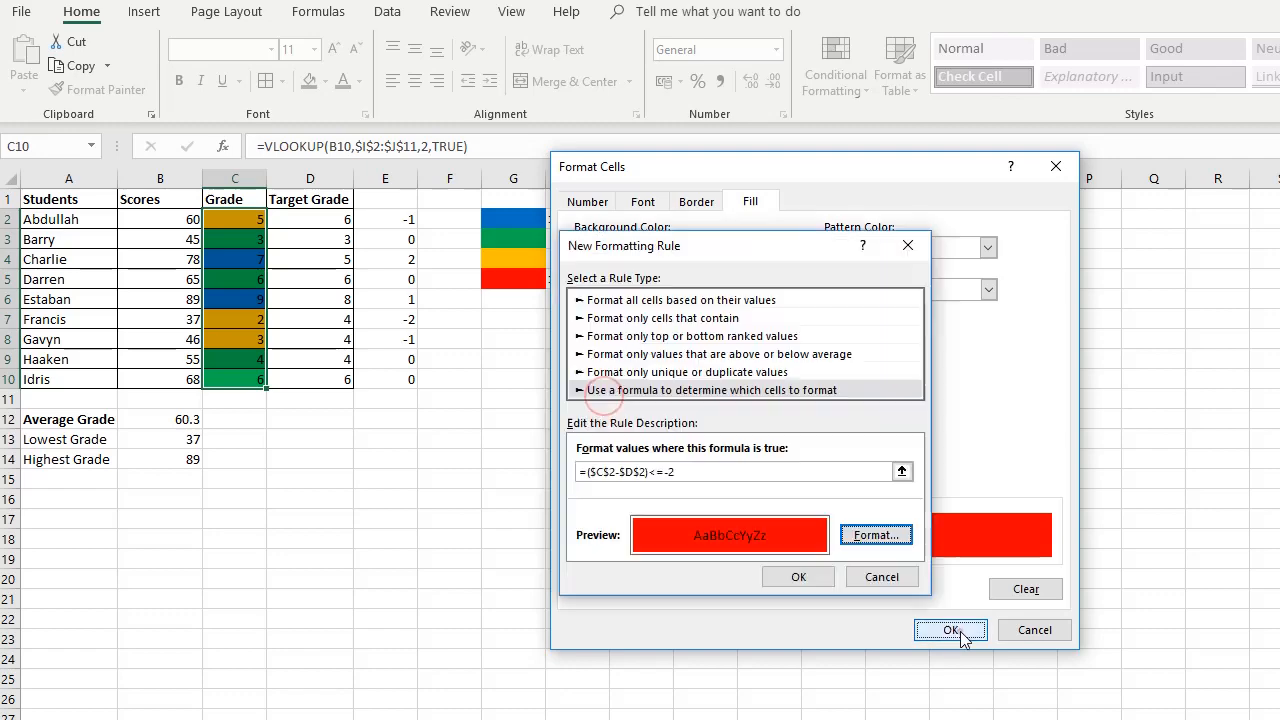
pyautogui.click(826, 582)
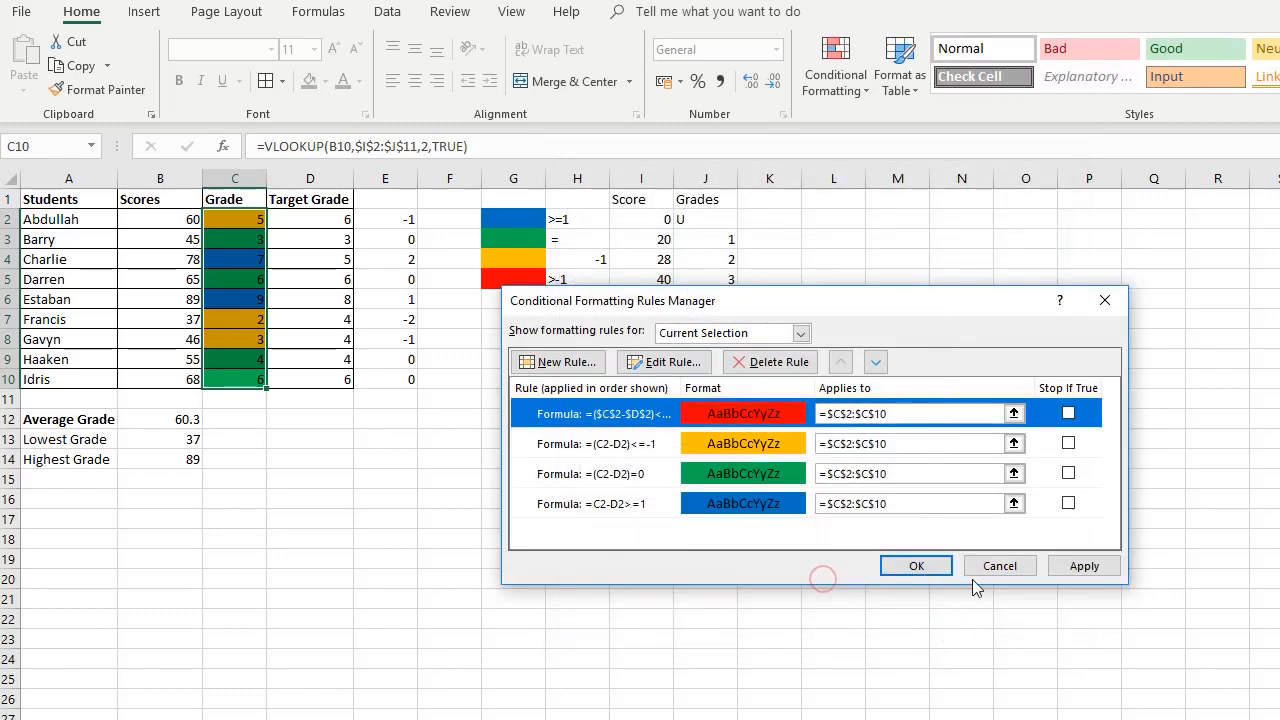
pyautogui.click(1088, 568)
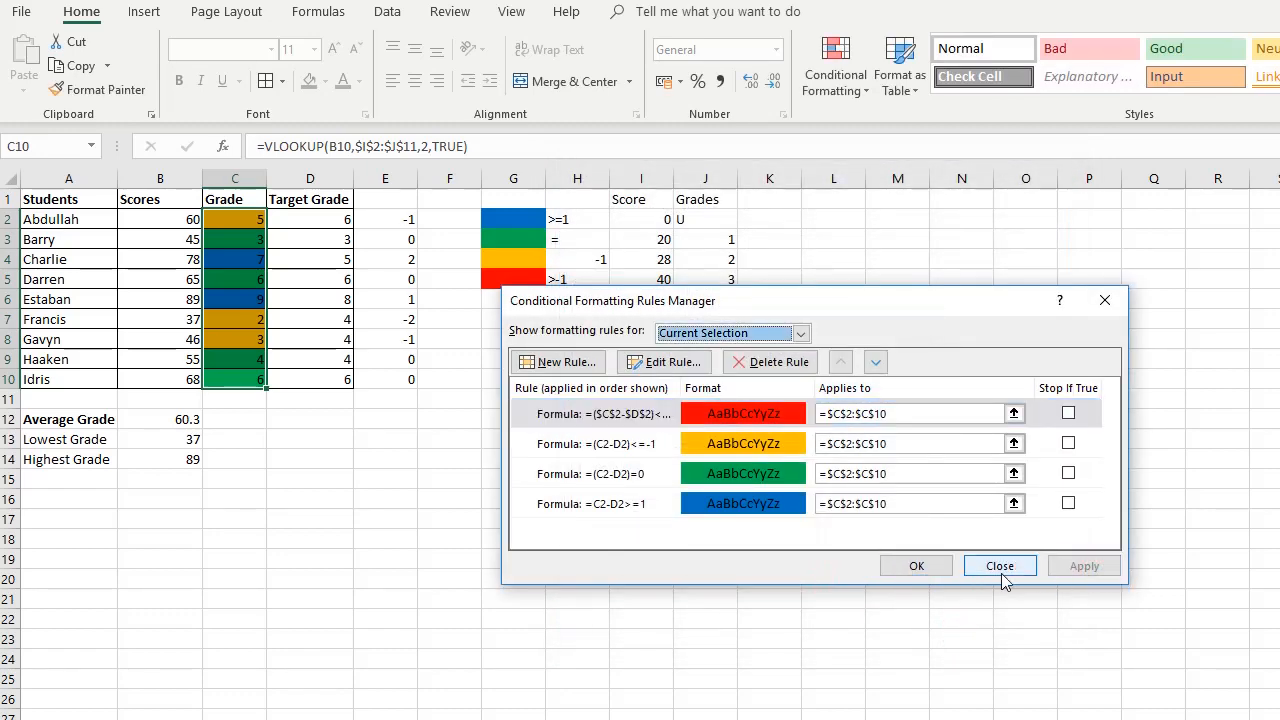
# - Remove the dollar signs from the red rule's formula so it reads =(C2-D2)<=-2, apply it, and close the rules manager
pyautogui.doubleClick(676, 415)
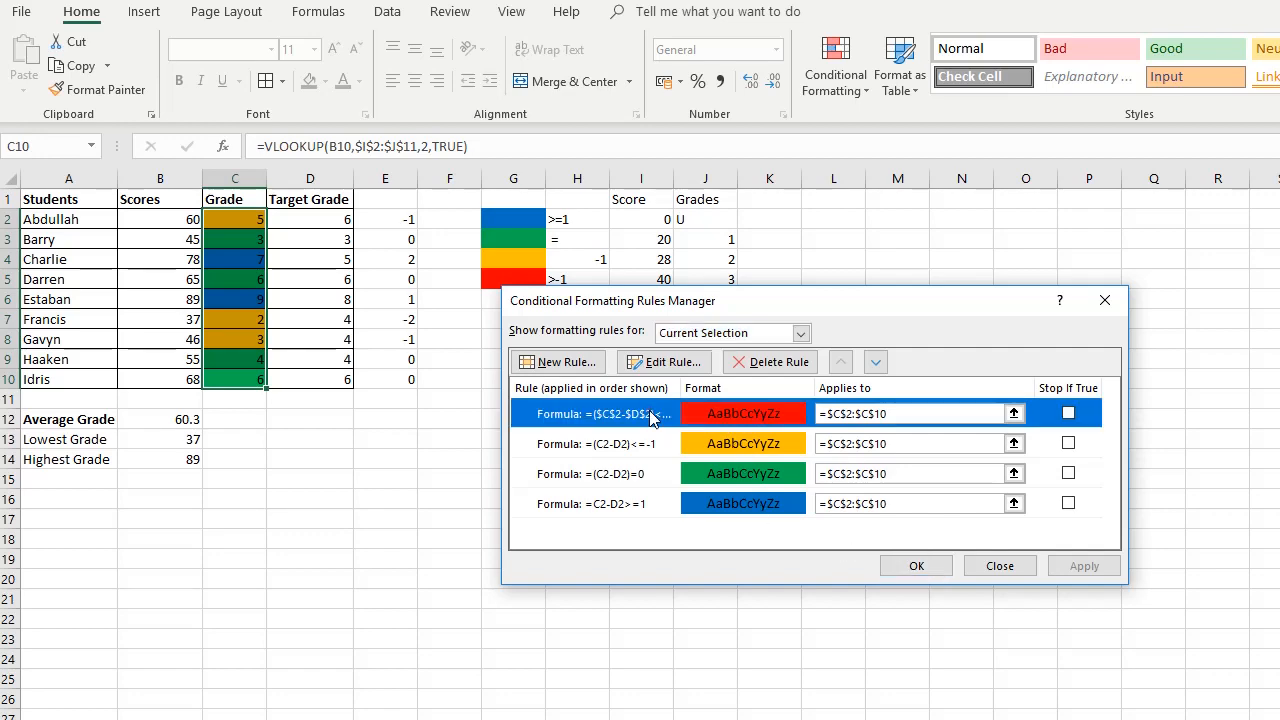
pyautogui.click(668, 493)
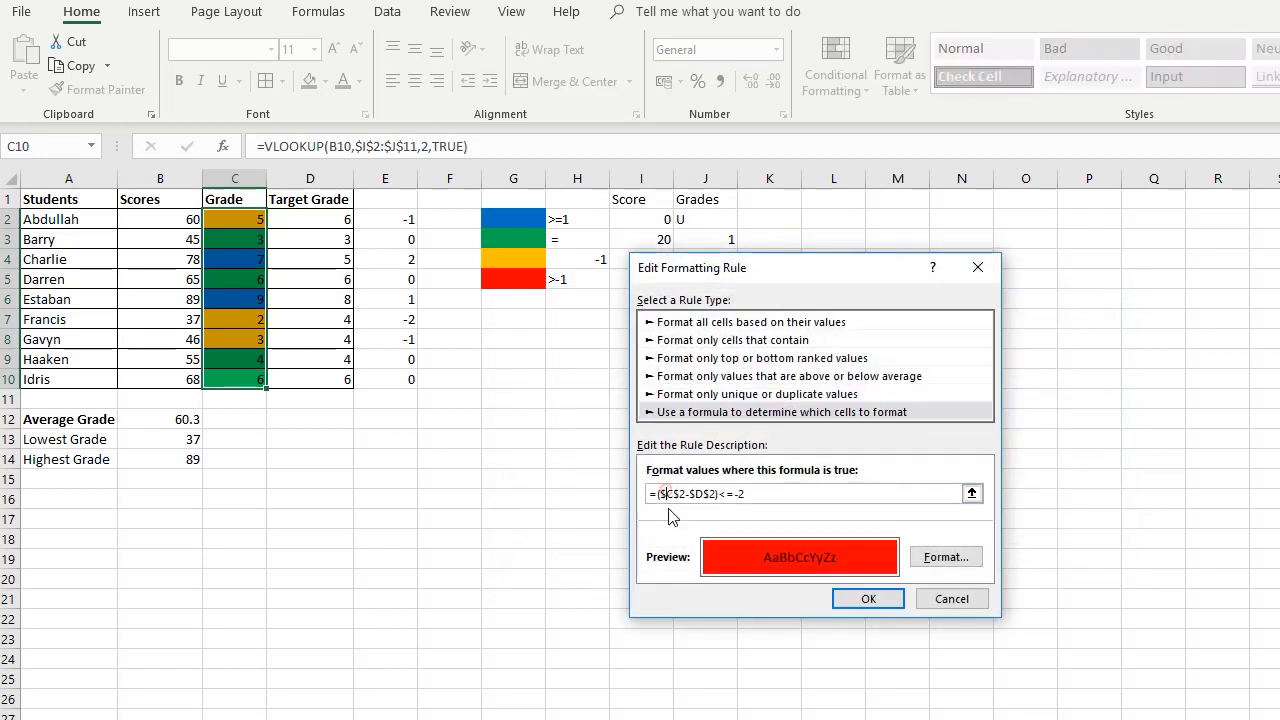
pyautogui.press('BackSpace')
pyautogui.click(672, 493)
pyautogui.press('BackSpace')
pyautogui.click(683, 493)
pyautogui.press('BackSpace')
pyautogui.click(689, 493)
pyautogui.press('BackSpace')
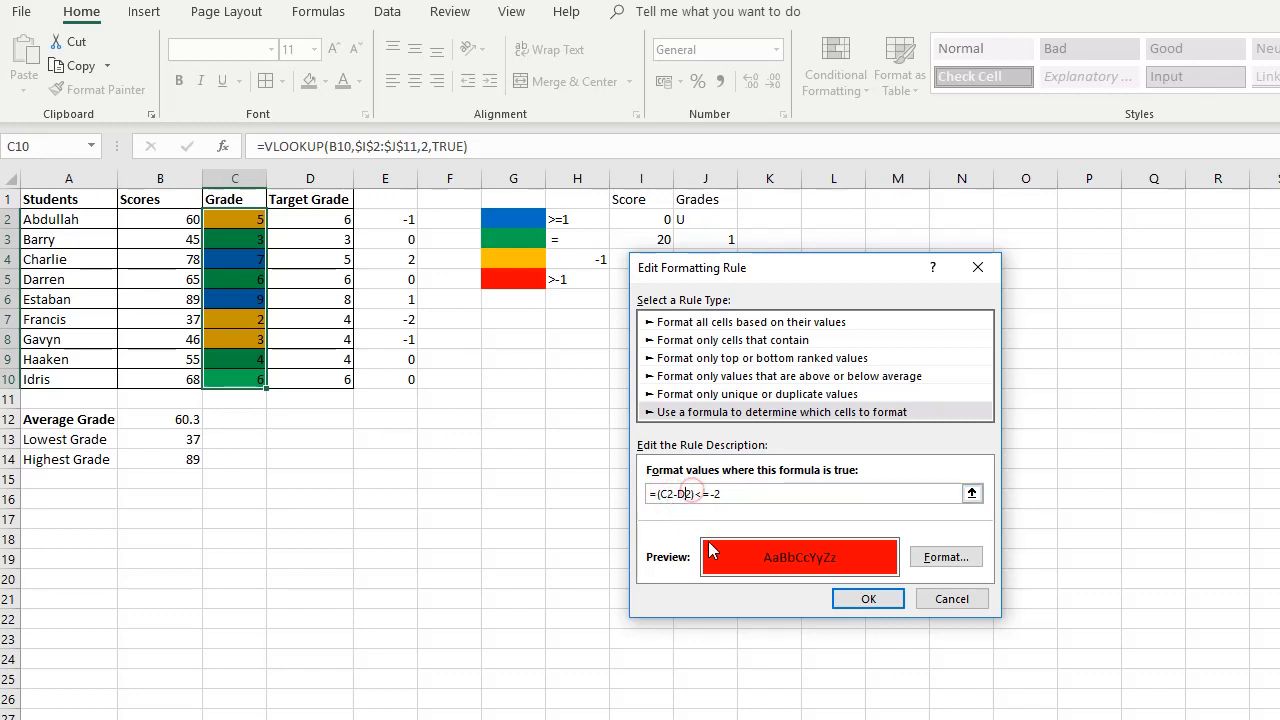
pyautogui.click(880, 599)
pyautogui.click(1080, 566)
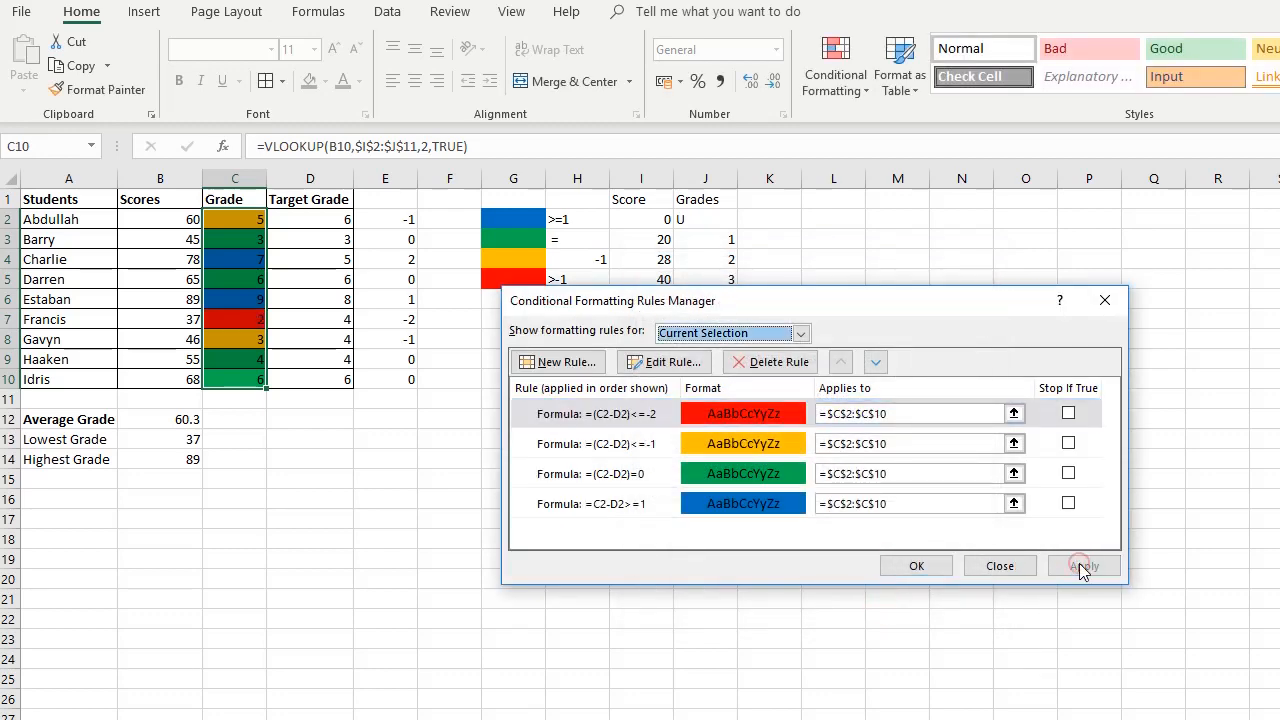
pyautogui.click(916, 566)
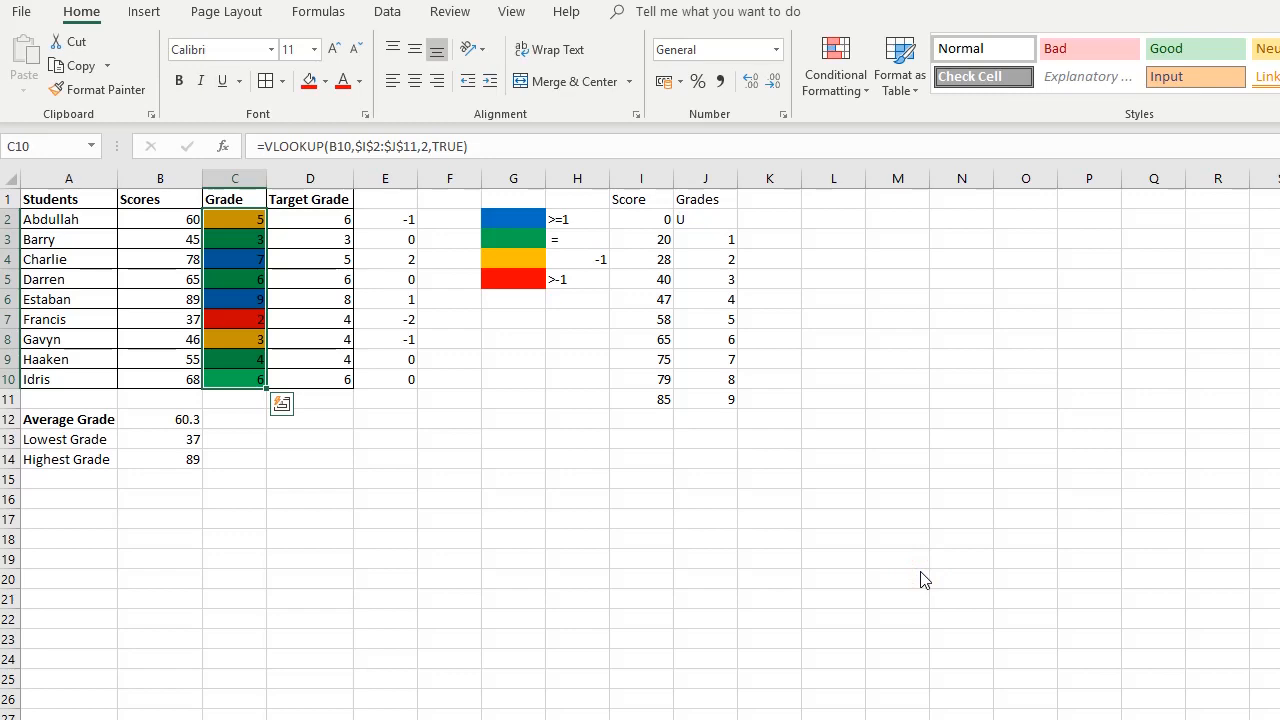
# - Check the coloured grades in rows 2 to 7 against their target grades and the colour key
pyautogui.click(460, 576)
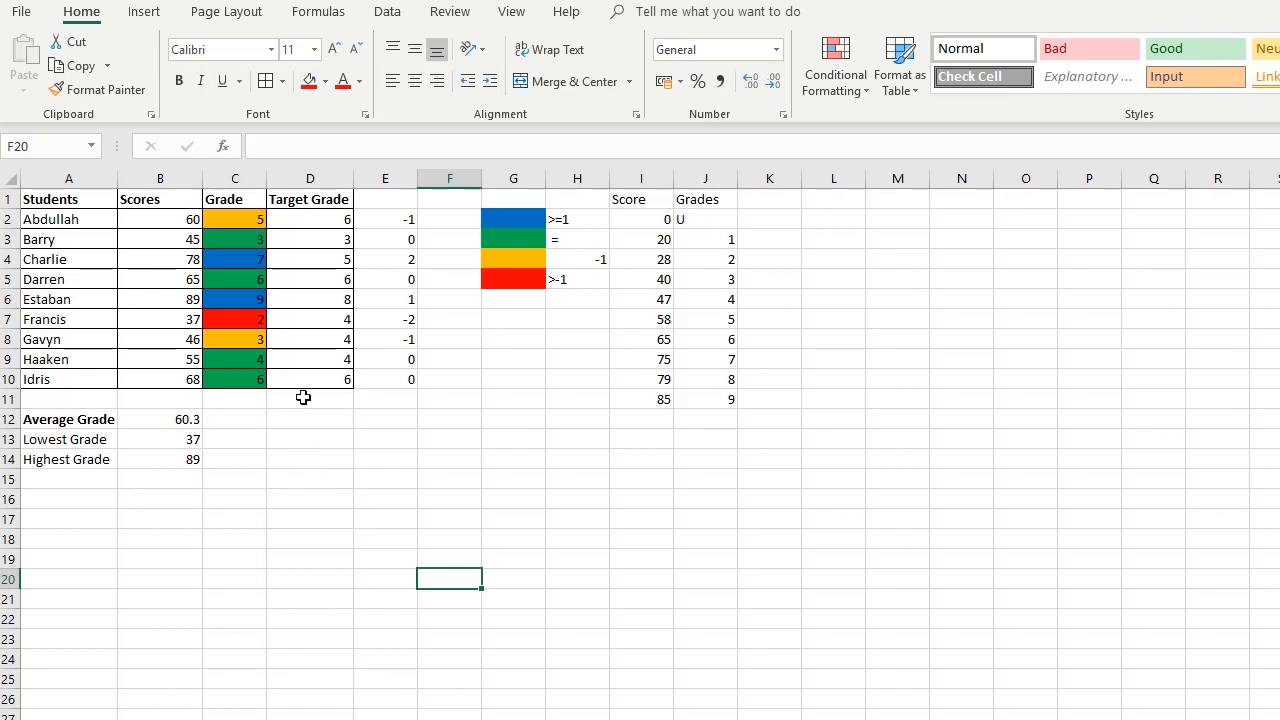
pyautogui.click(313, 221)
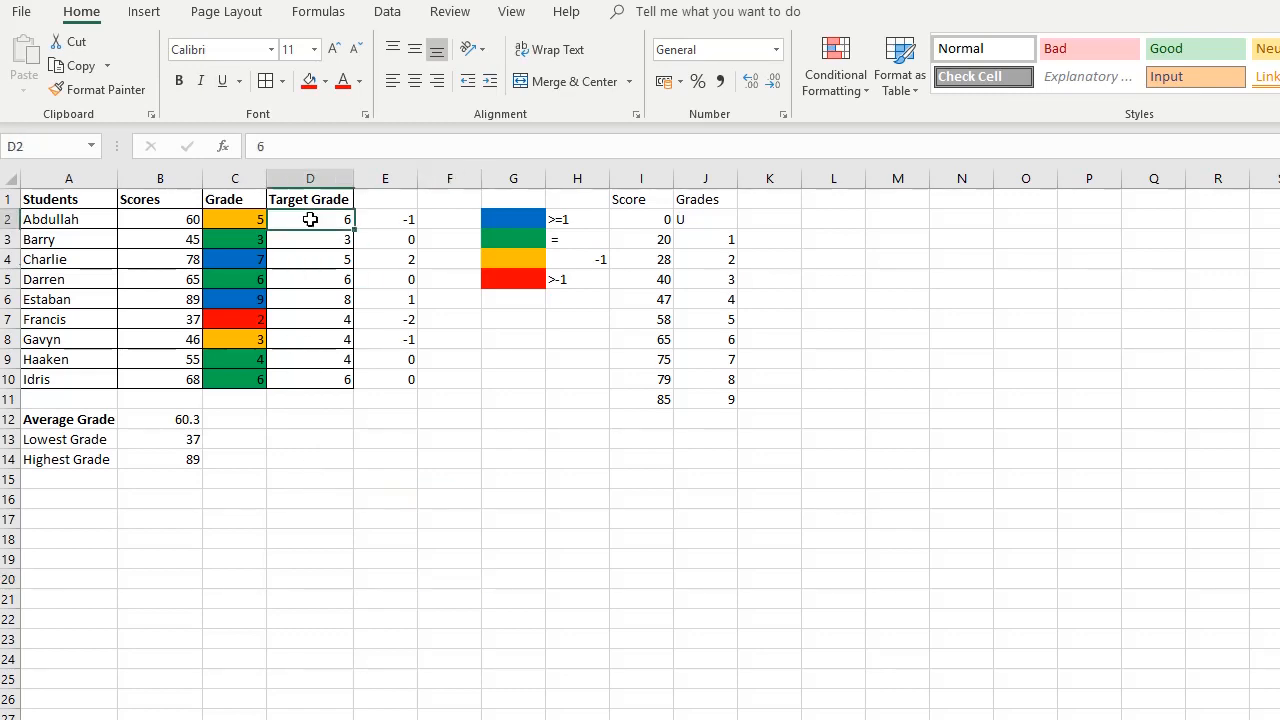
pyautogui.click(225, 221)
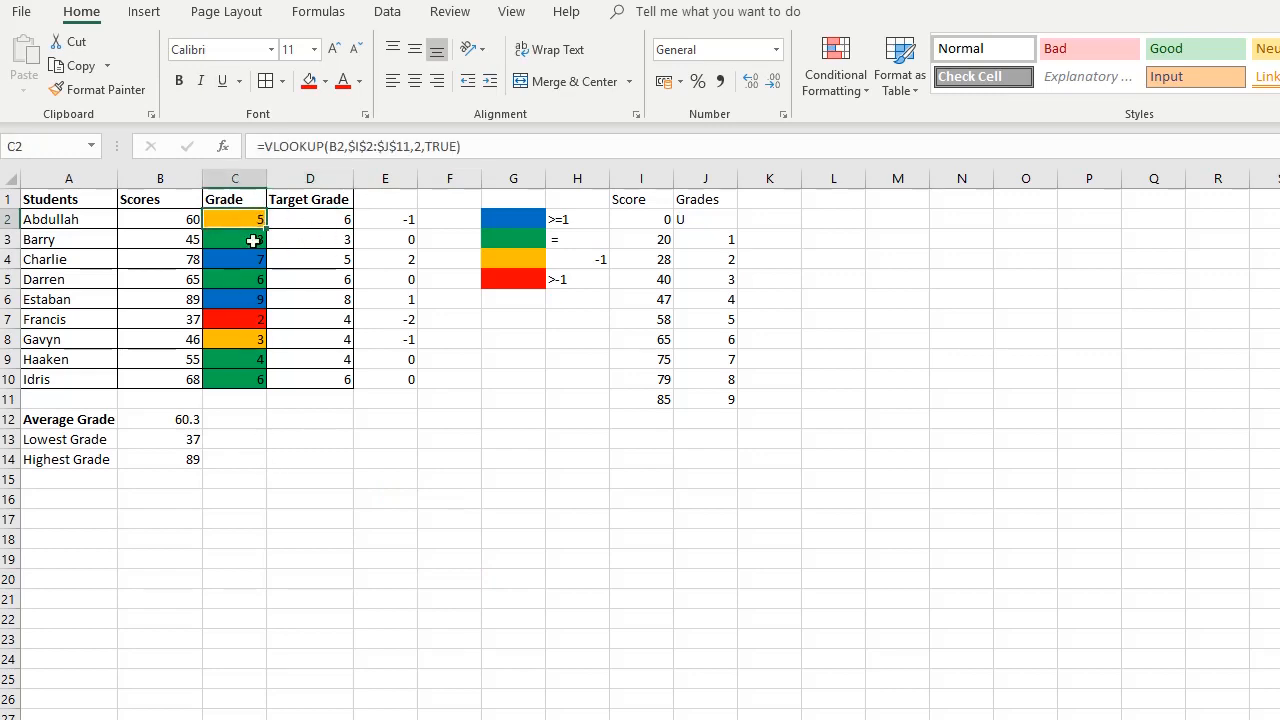
pyautogui.click(506, 256)
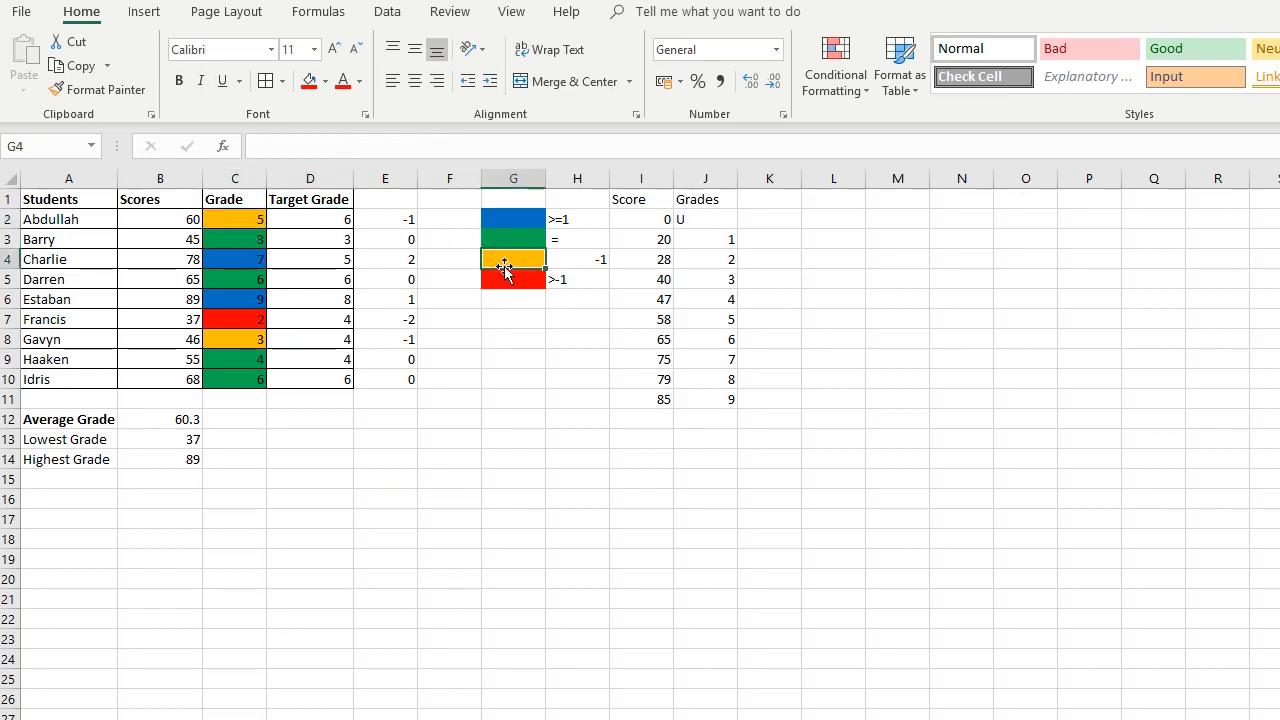
pyautogui.moveTo(251, 240); pyautogui.dragTo(289, 238)
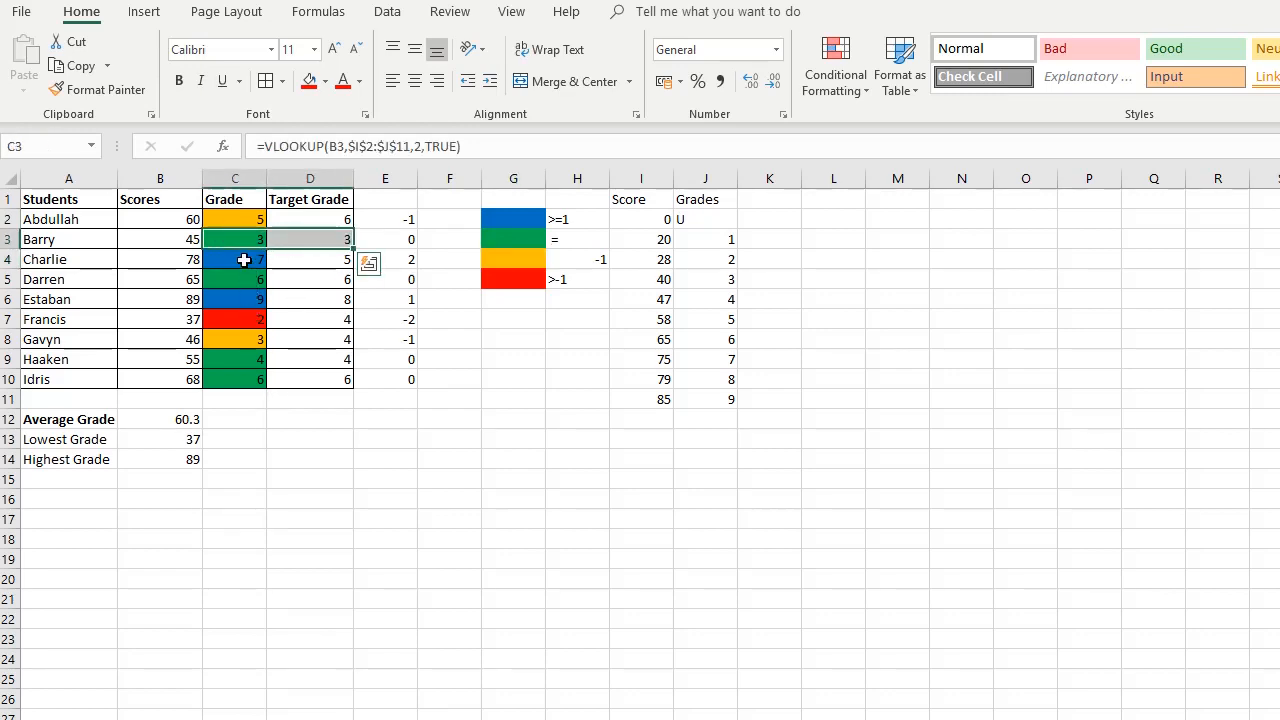
pyautogui.moveTo(244, 260); pyautogui.dragTo(302, 298)
pyautogui.click(251, 298)
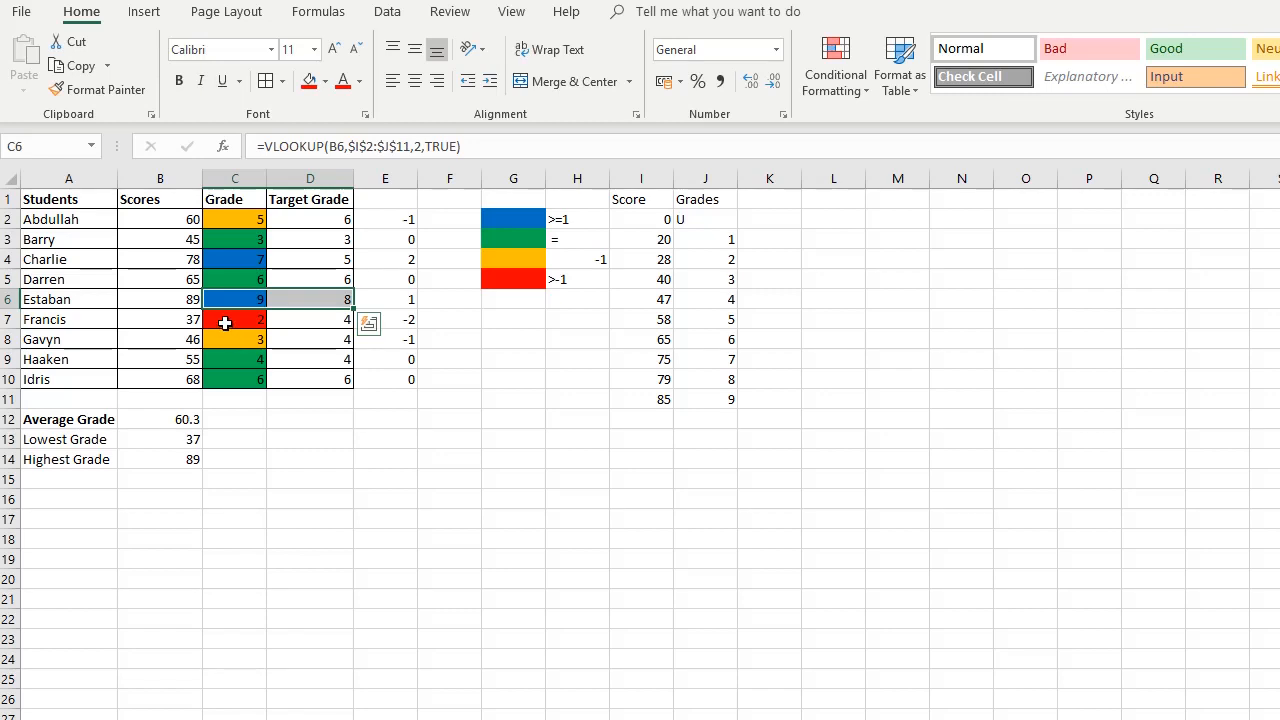
pyautogui.moveTo(225, 323); pyautogui.dragTo(300, 320)
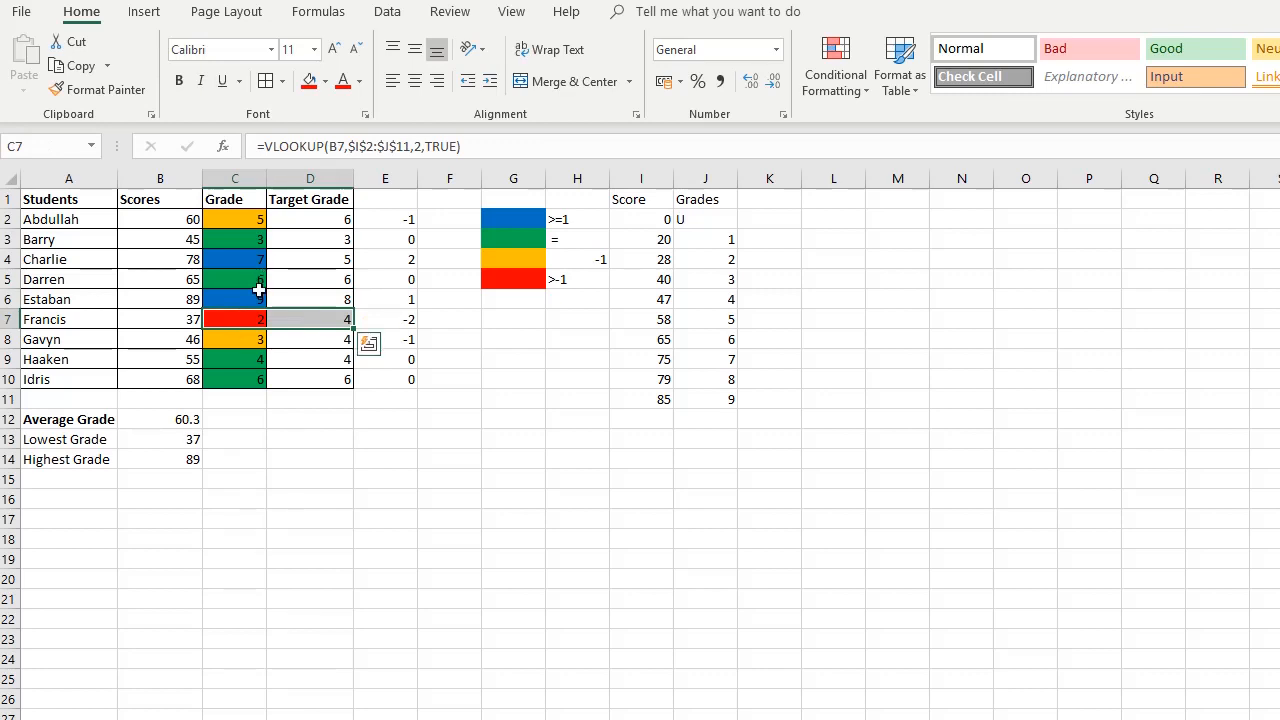
pyautogui.click(338, 468)
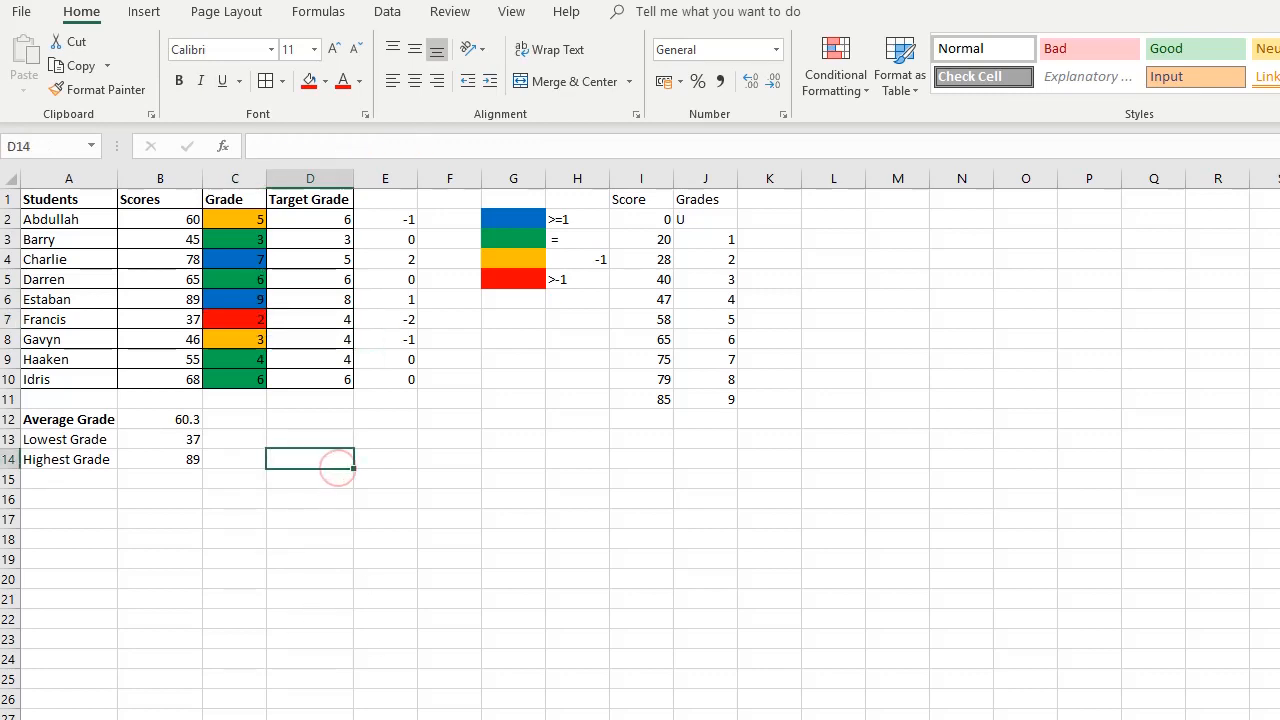